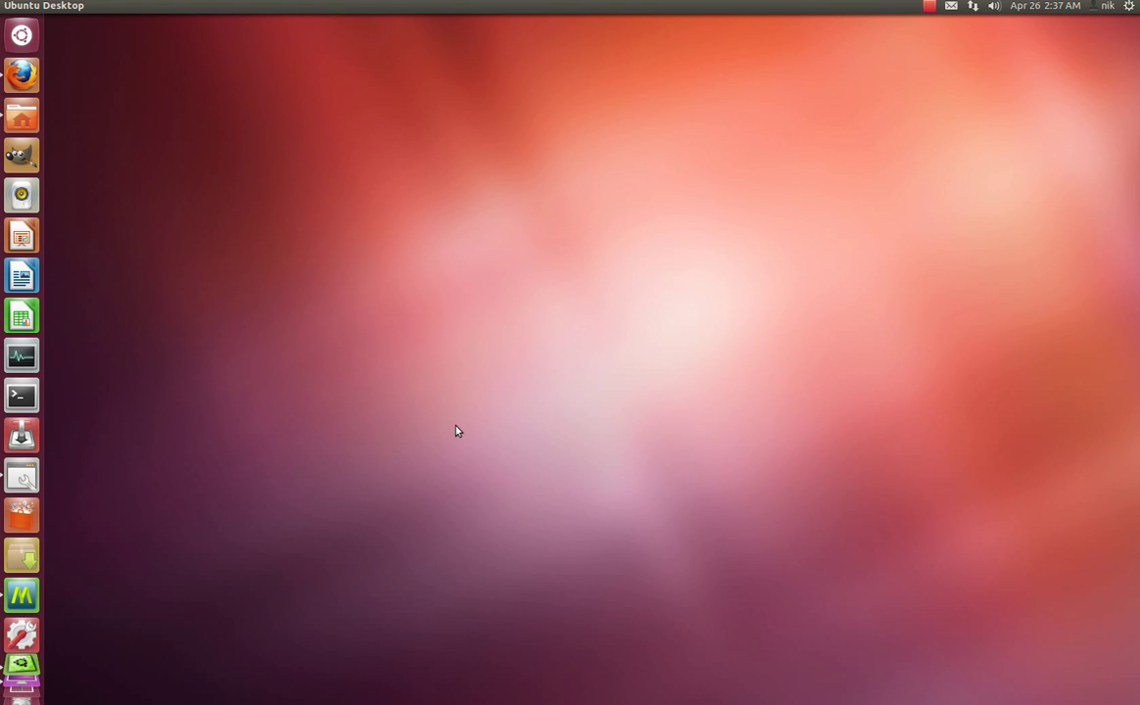
Open the Dash, clear the previous search and browse the full list of installed applications, and close it.
click(21, 35)
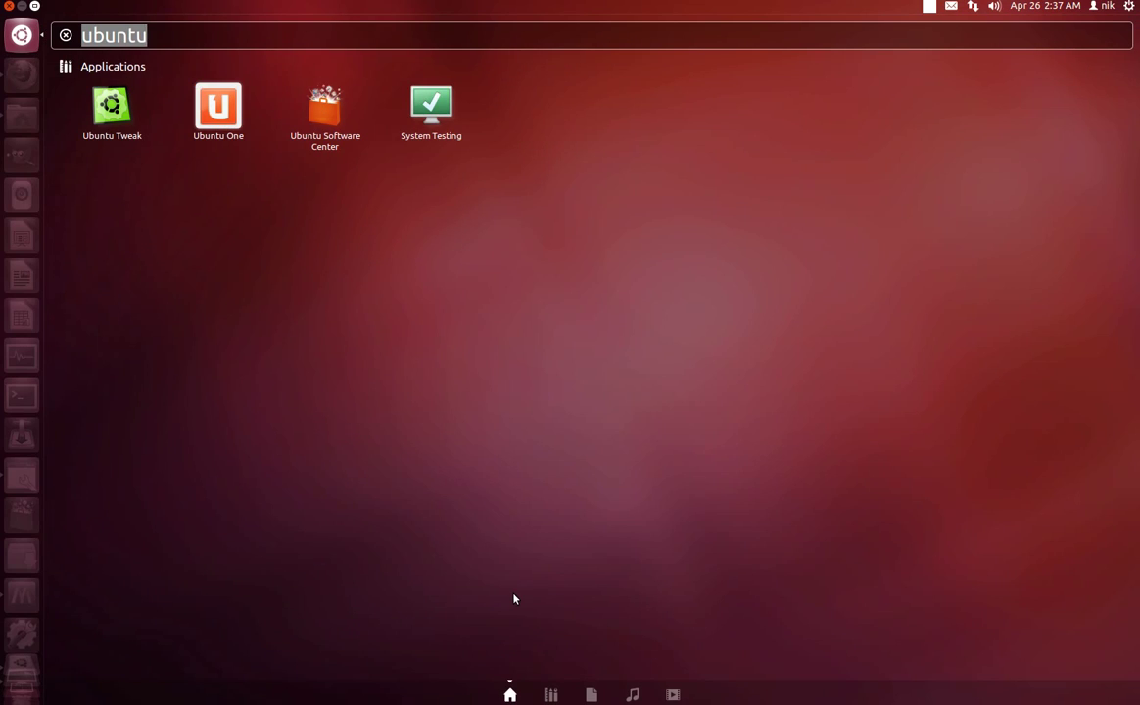
key(BackSpace)
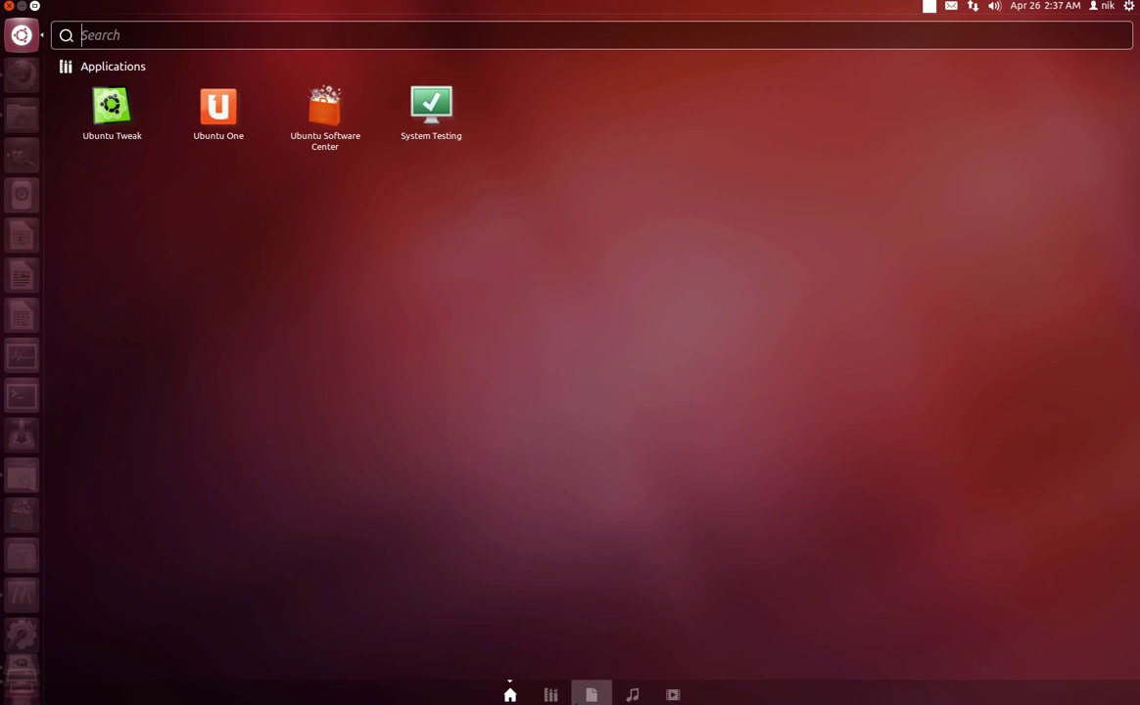
click(566, 701)
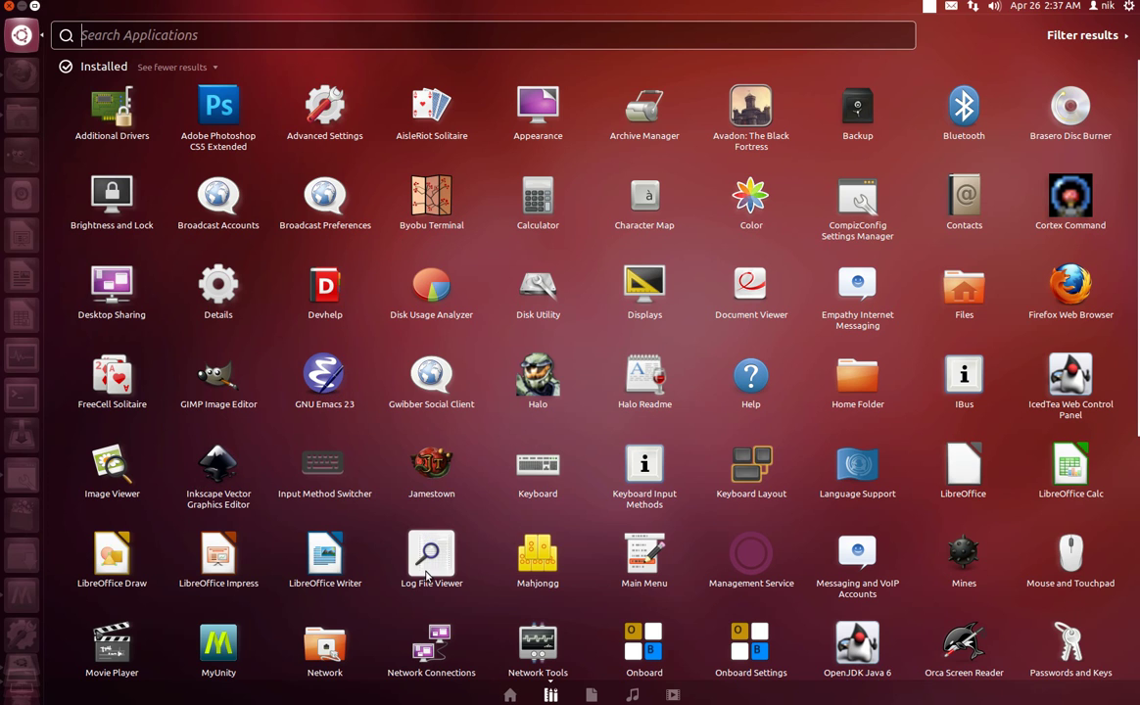
scroll(848, 528, down, 3)
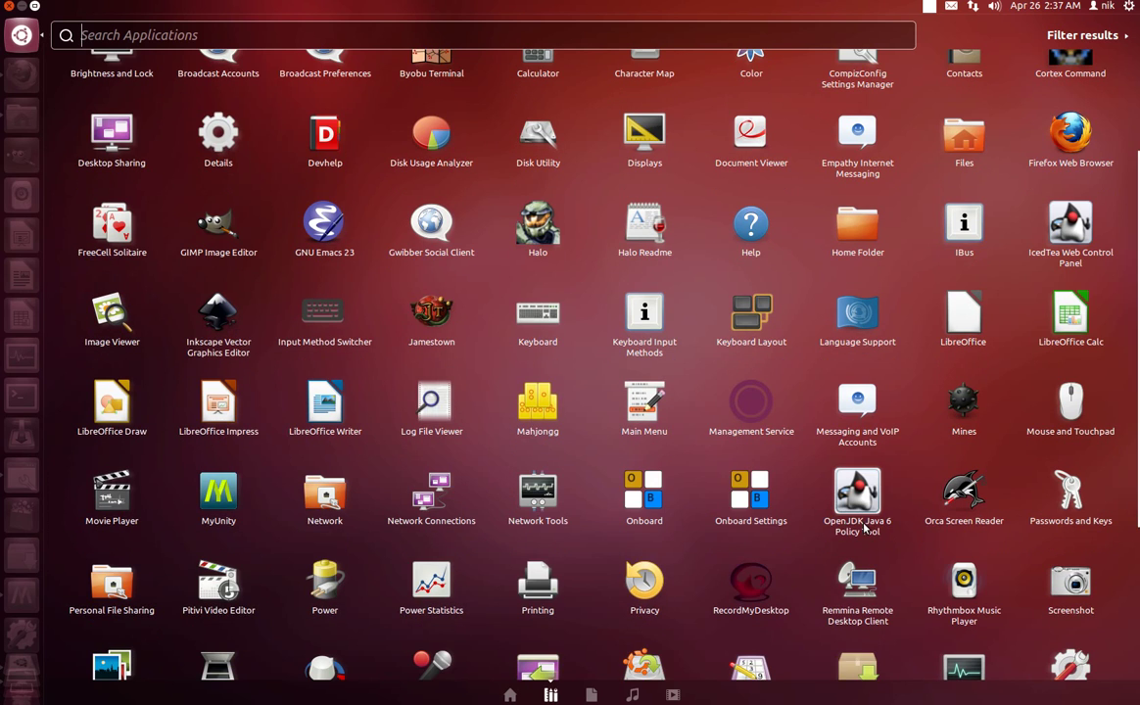
scroll(623, 516, down, 4)
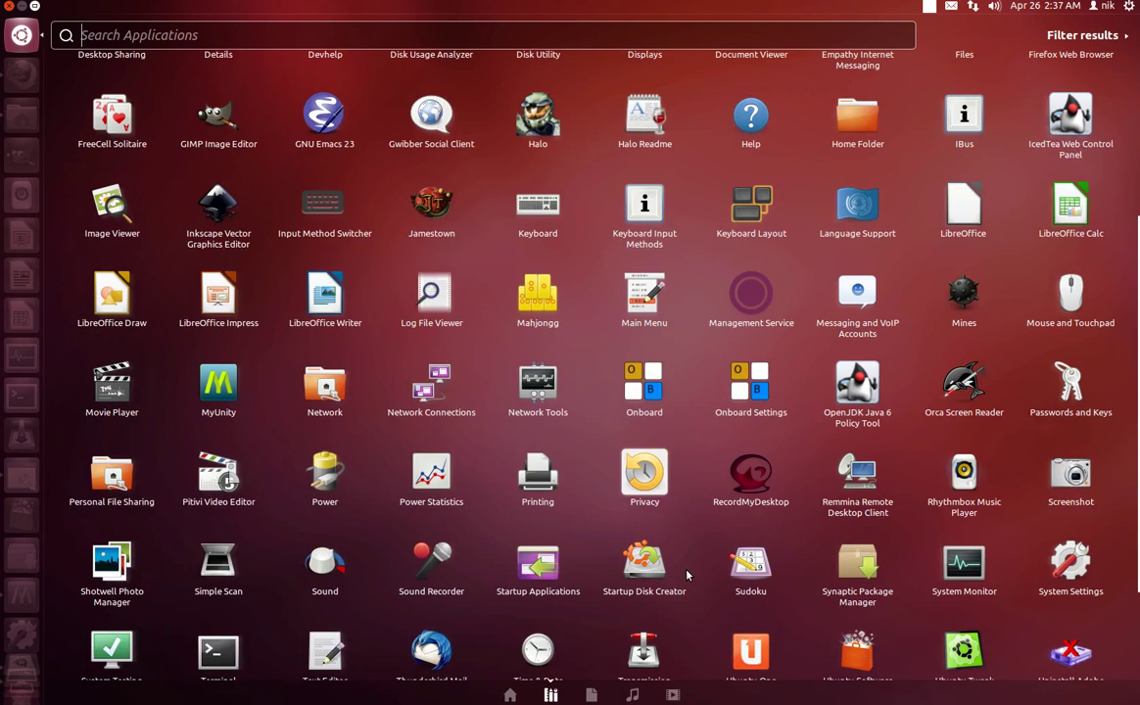
scroll(375, 573, down, 1)
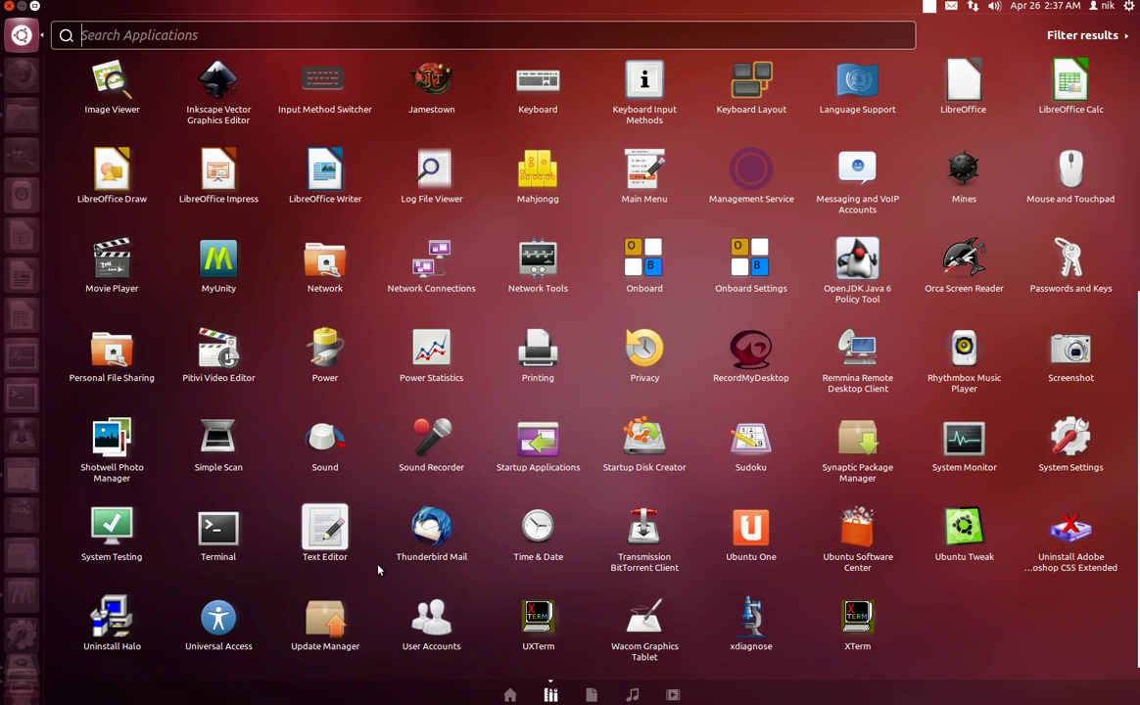
scroll(385, 567, up, 3)
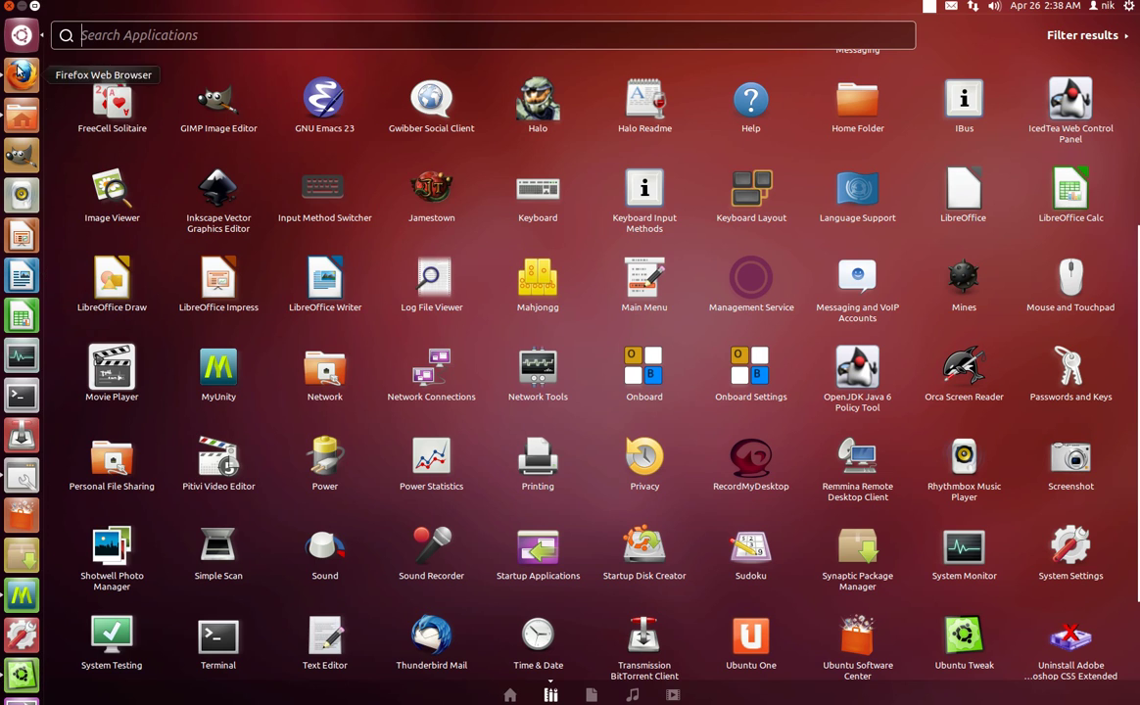
click(20, 34)
click(305, 270)
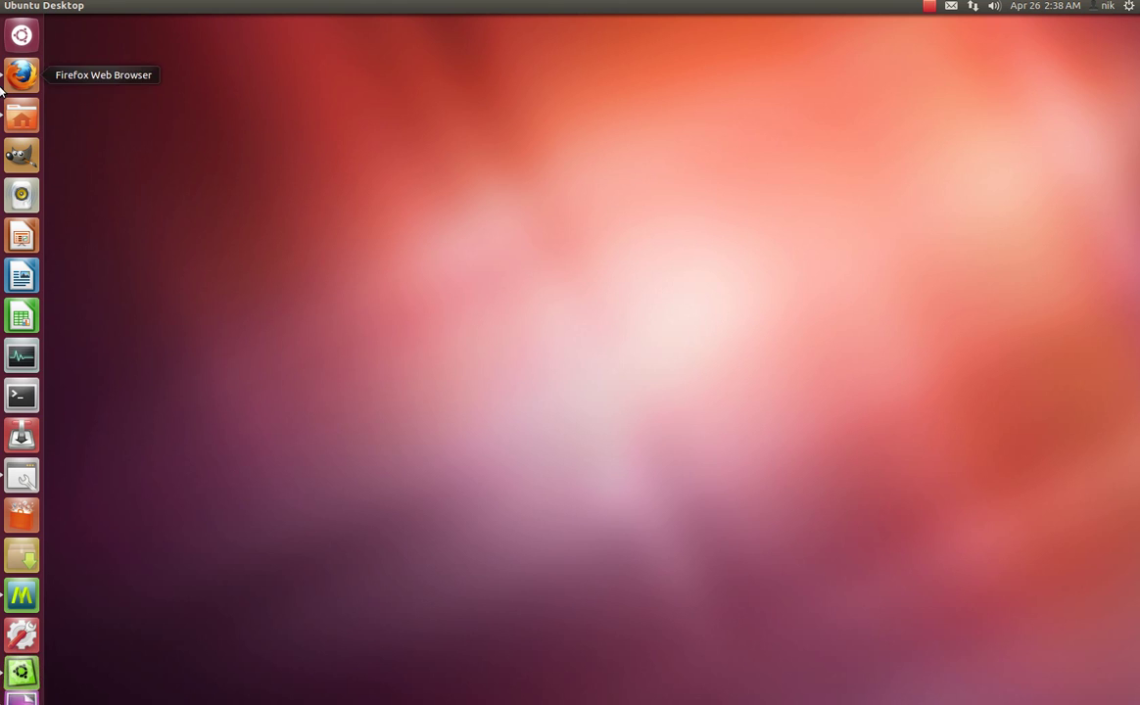
Open the Home folder window, move it under the launcher and back to mid-desktop, and minimize it.
click(21, 116)
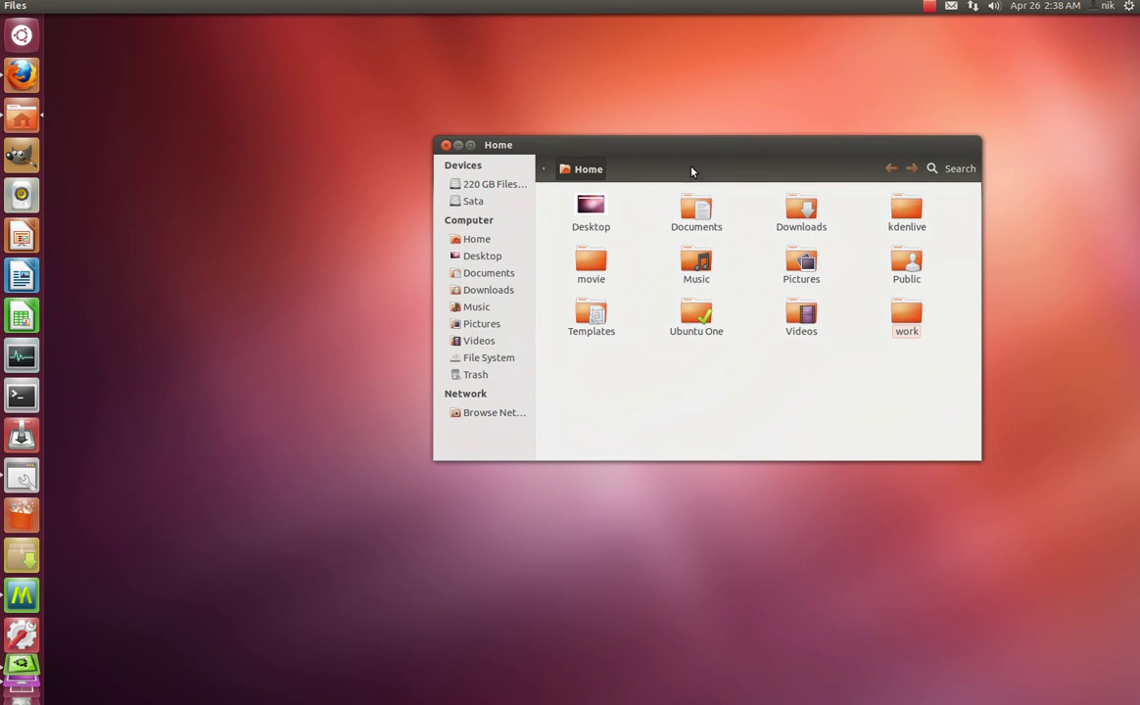
drag(712, 147, 224, 209)
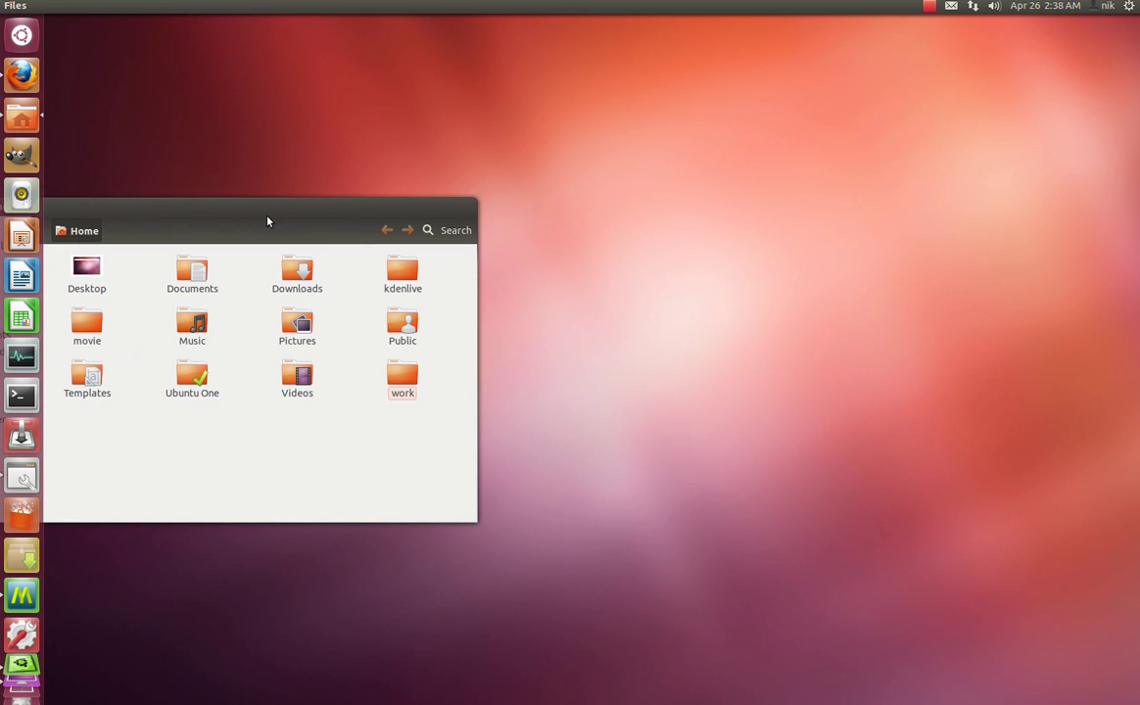
drag(267, 212, 662, 224)
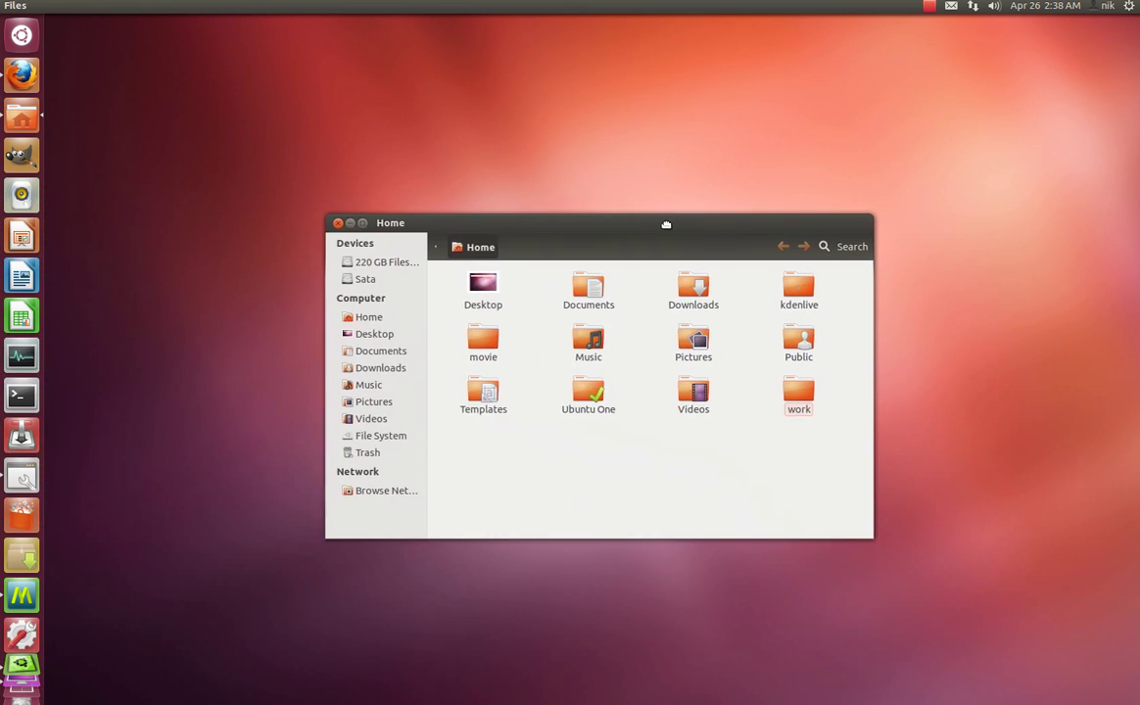
click(354, 225)
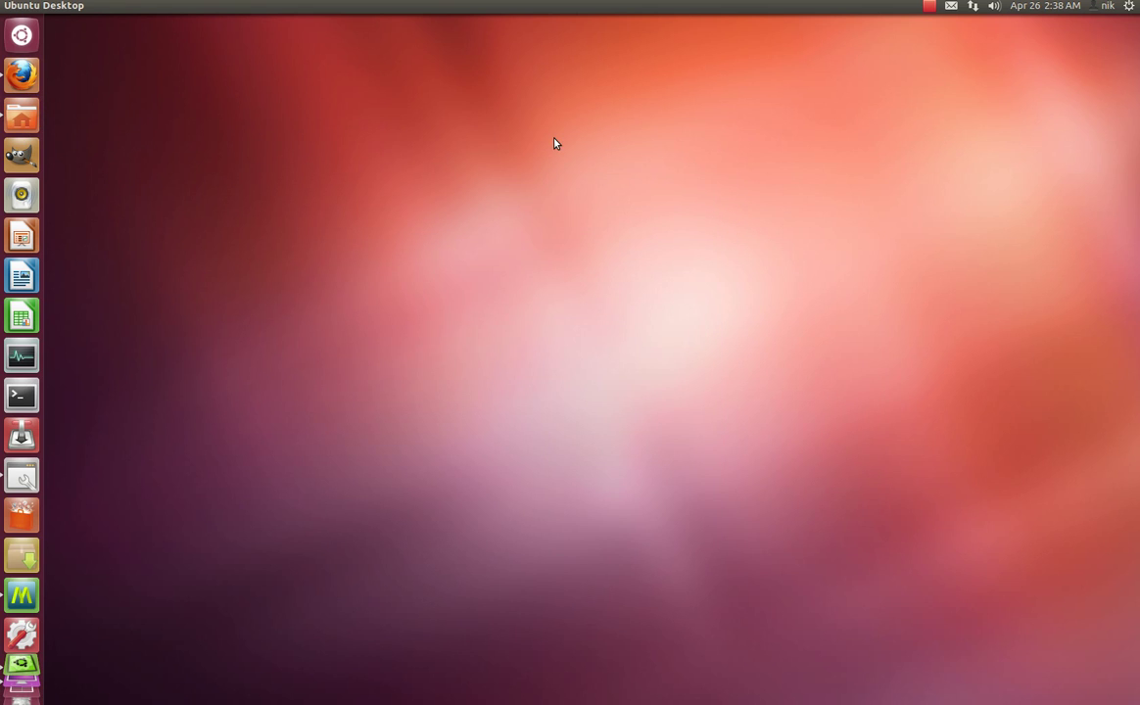
Open the desktop's Appearance settings and turn on auto-hide for the launcher, testing the reveal at the screen edge.
right_click(447, 243)
click(480, 352)
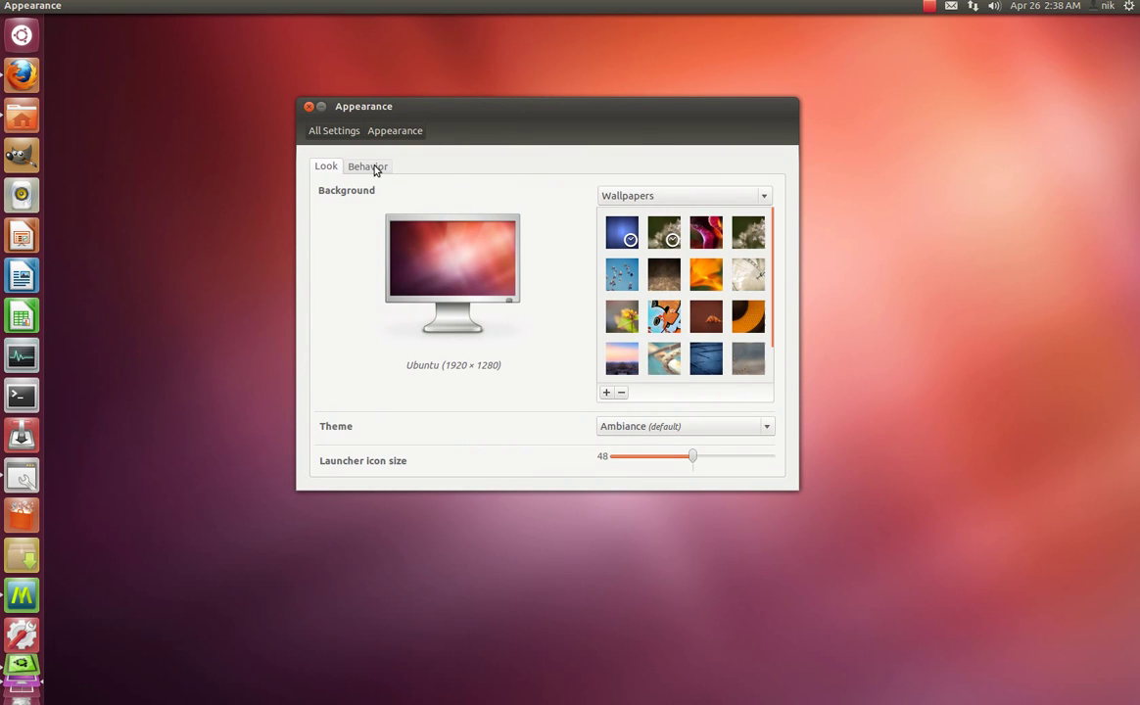
click(375, 170)
drag(572, 111, 601, 102)
click(788, 183)
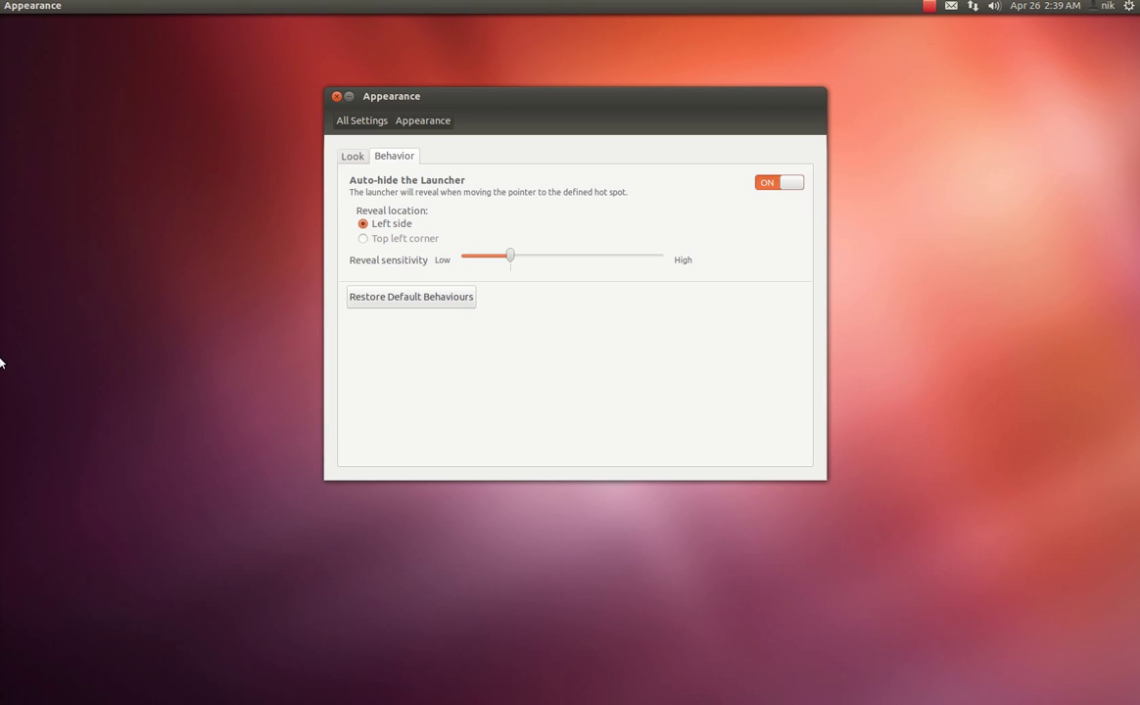
mouse_move(2, 358)
Try launcher icon sizes of 36 and 62 in the Look settings, and return the size to 48.
drag(571, 98, 533, 100)
click(321, 158)
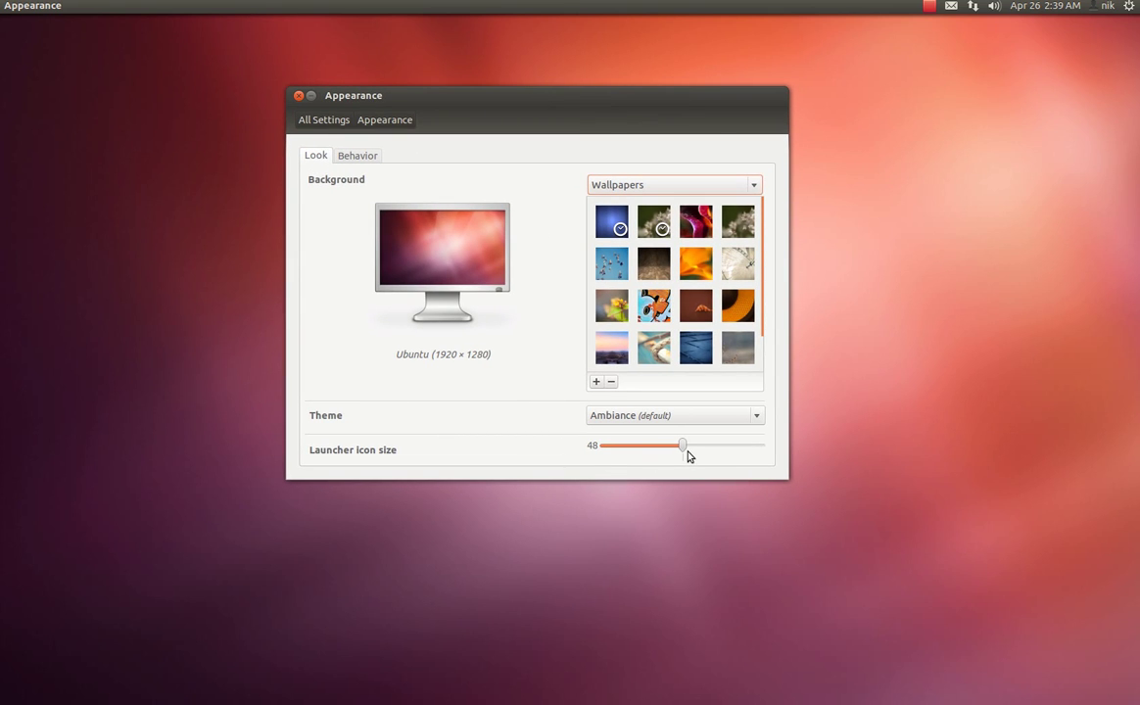
drag(687, 450, 658, 449)
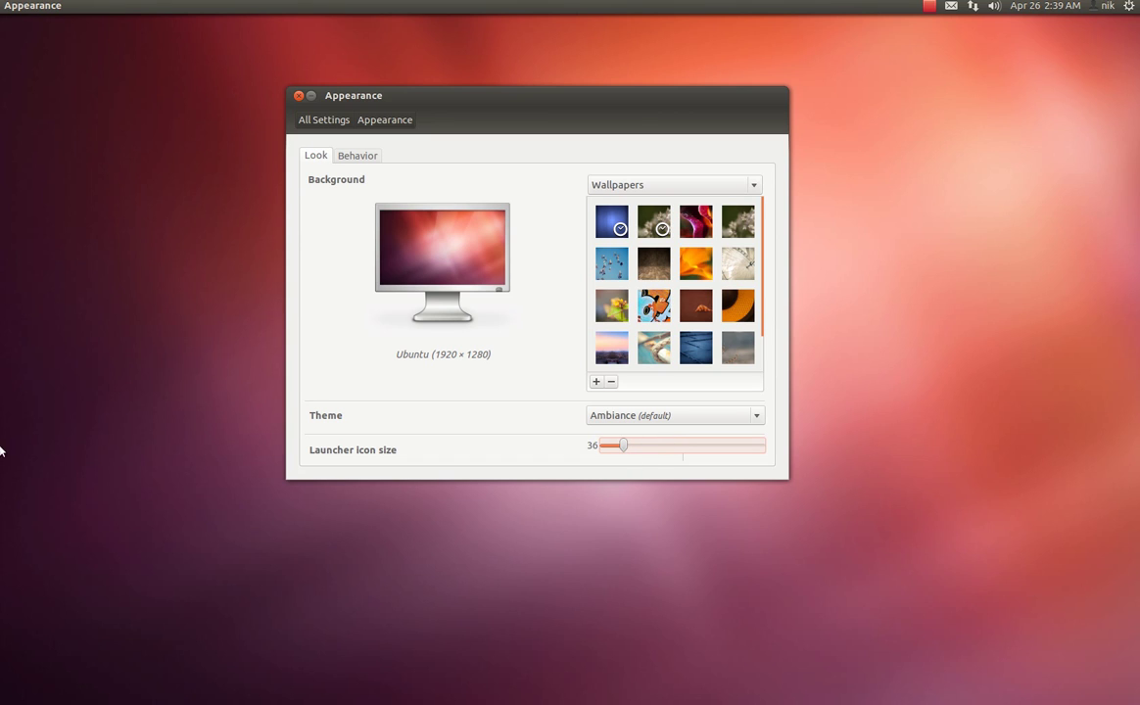
drag(628, 450, 758, 460)
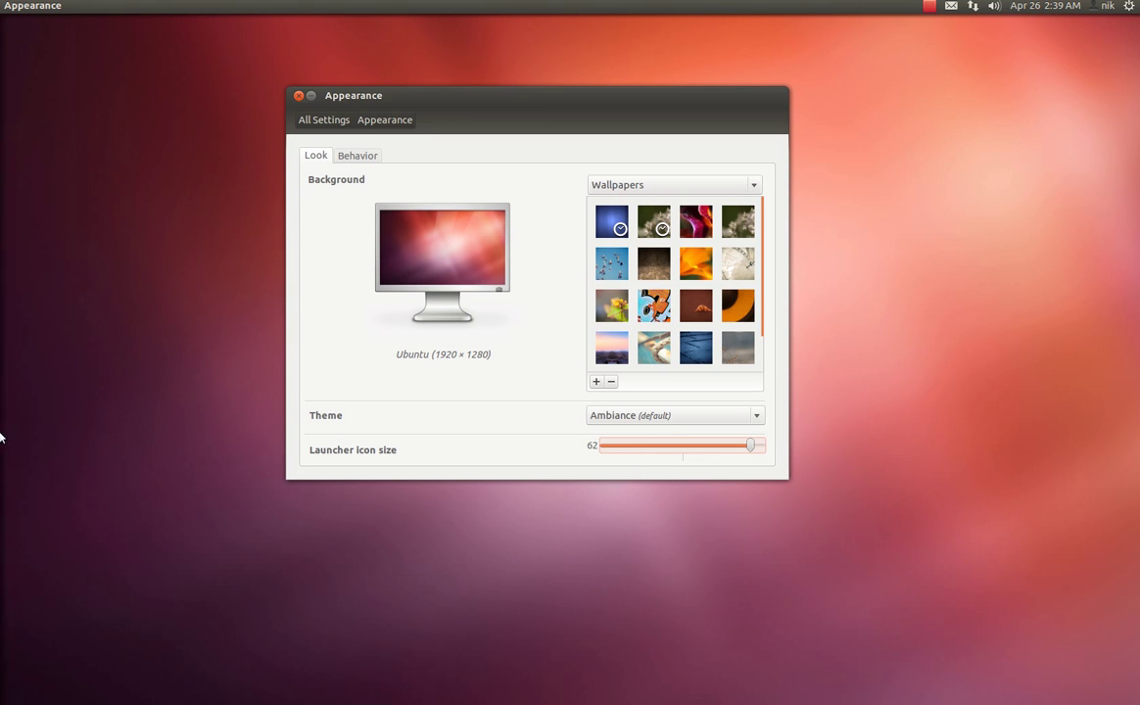
drag(749, 452, 692, 452)
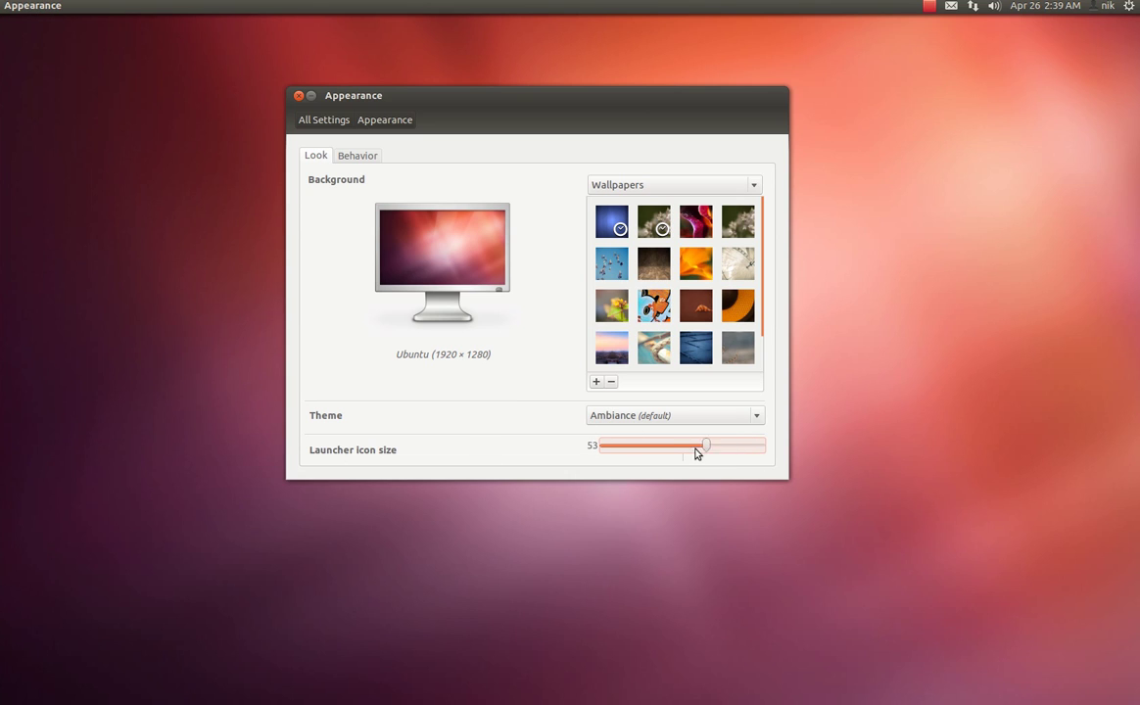
Set the theme to Radiance and the wallpaper to Tie My Boat, and close the Appearance settings.
click(677, 415)
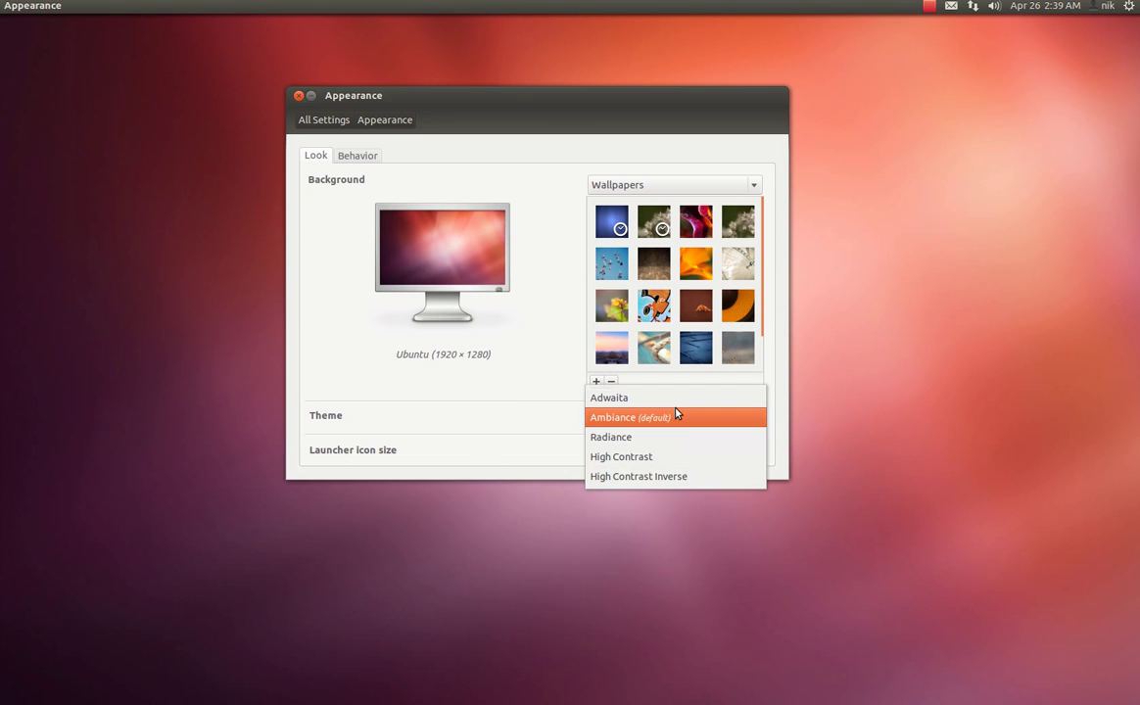
click(681, 436)
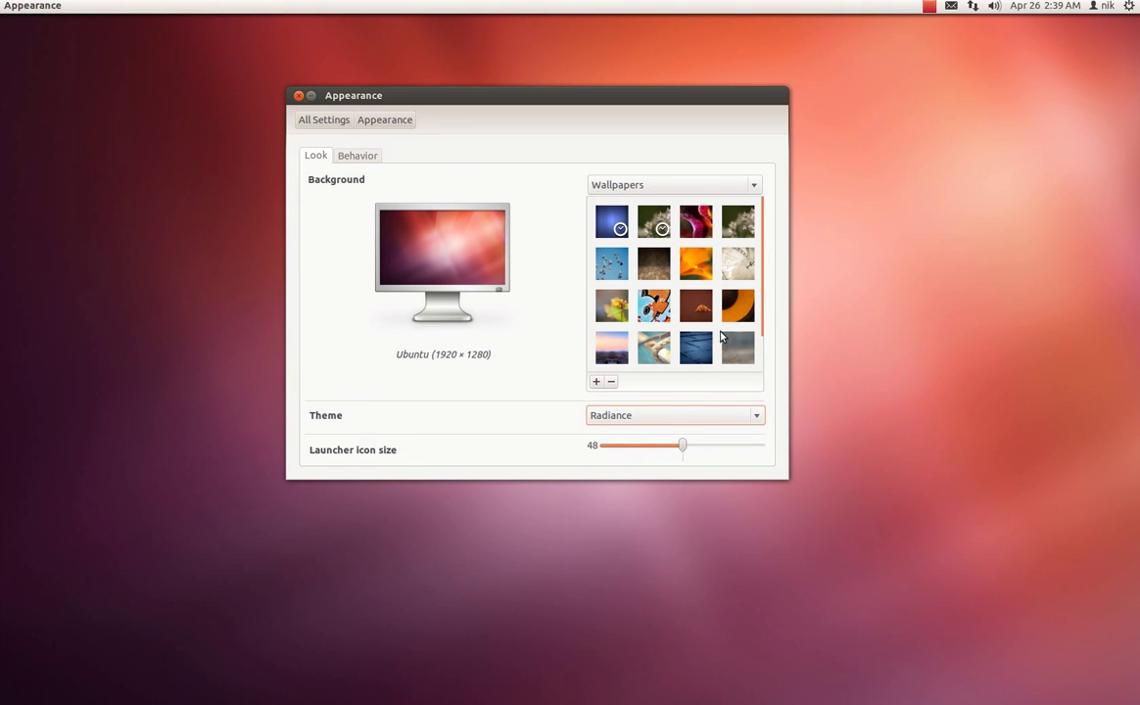
click(654, 347)
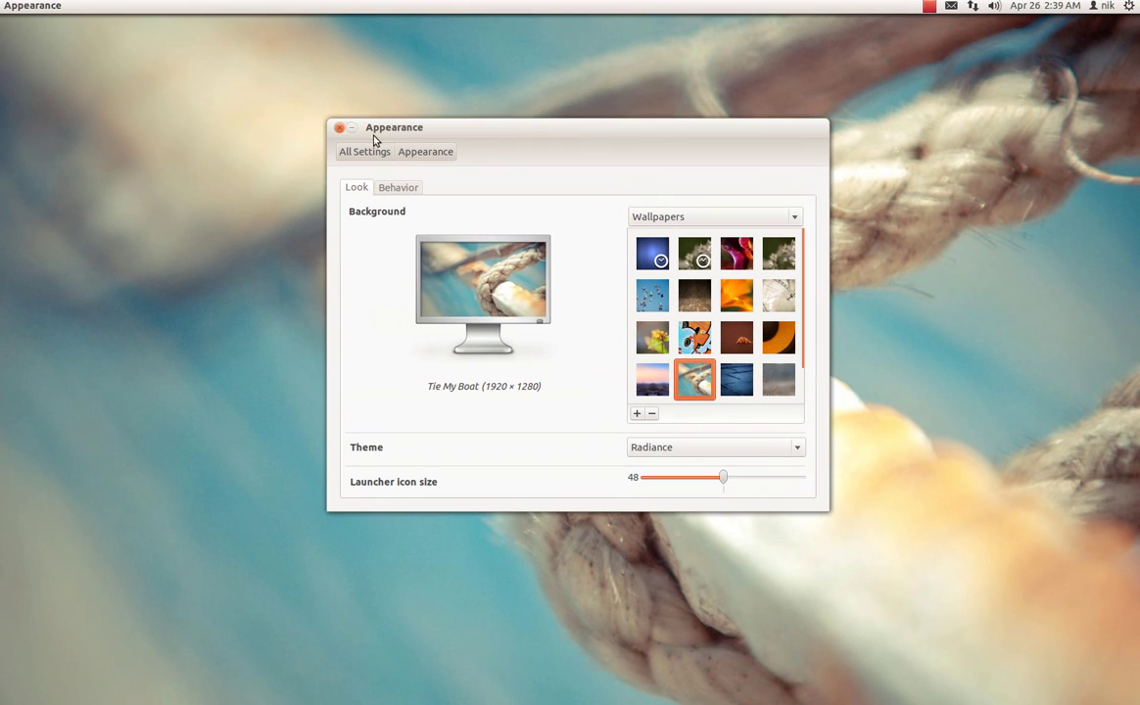
click(339, 128)
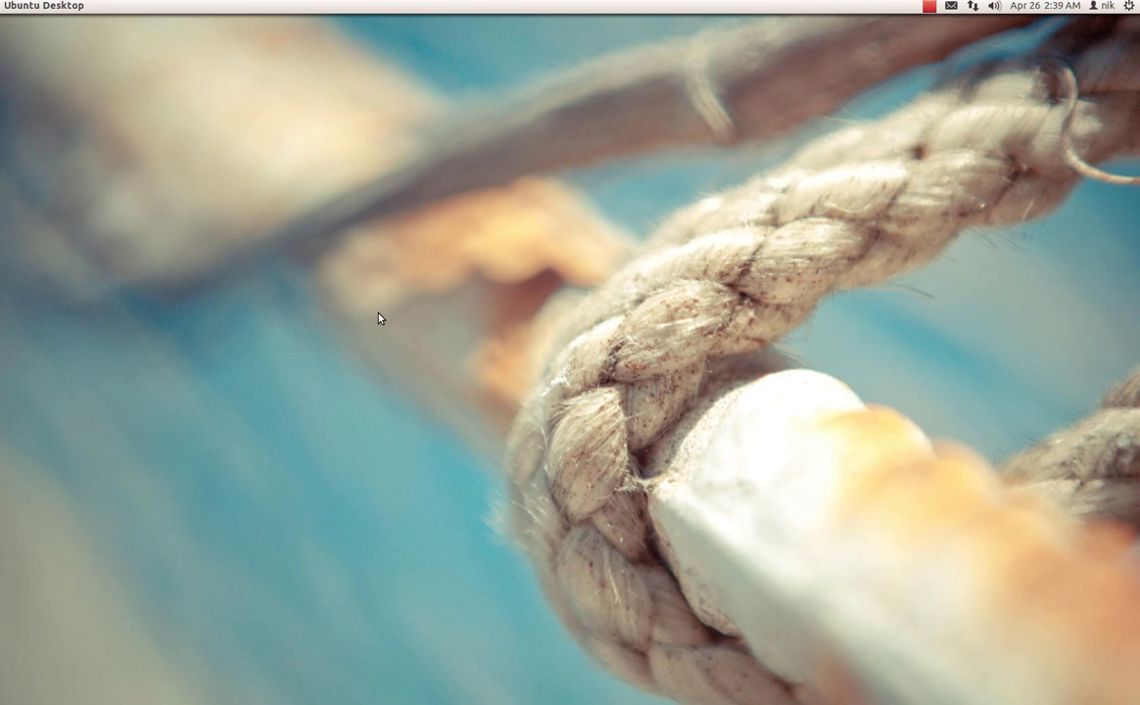
Reveal the hidden launcher, switch to MyUnity and reposition its window slightly.
mouse_move(2, 354)
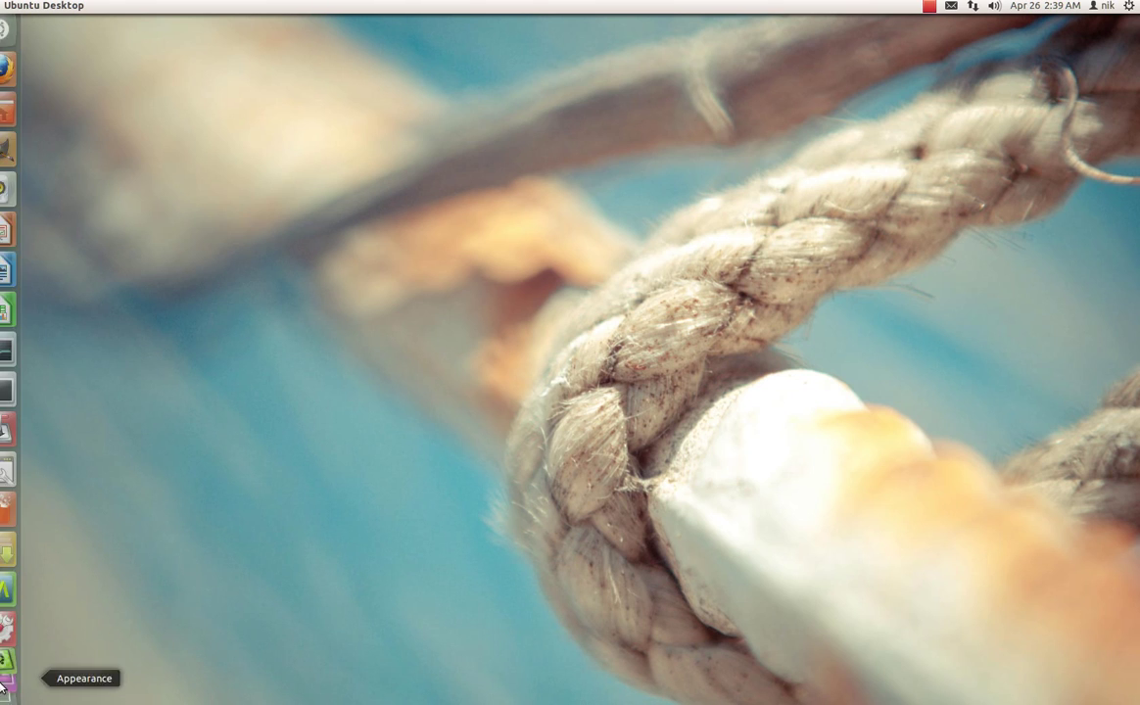
click(12, 569)
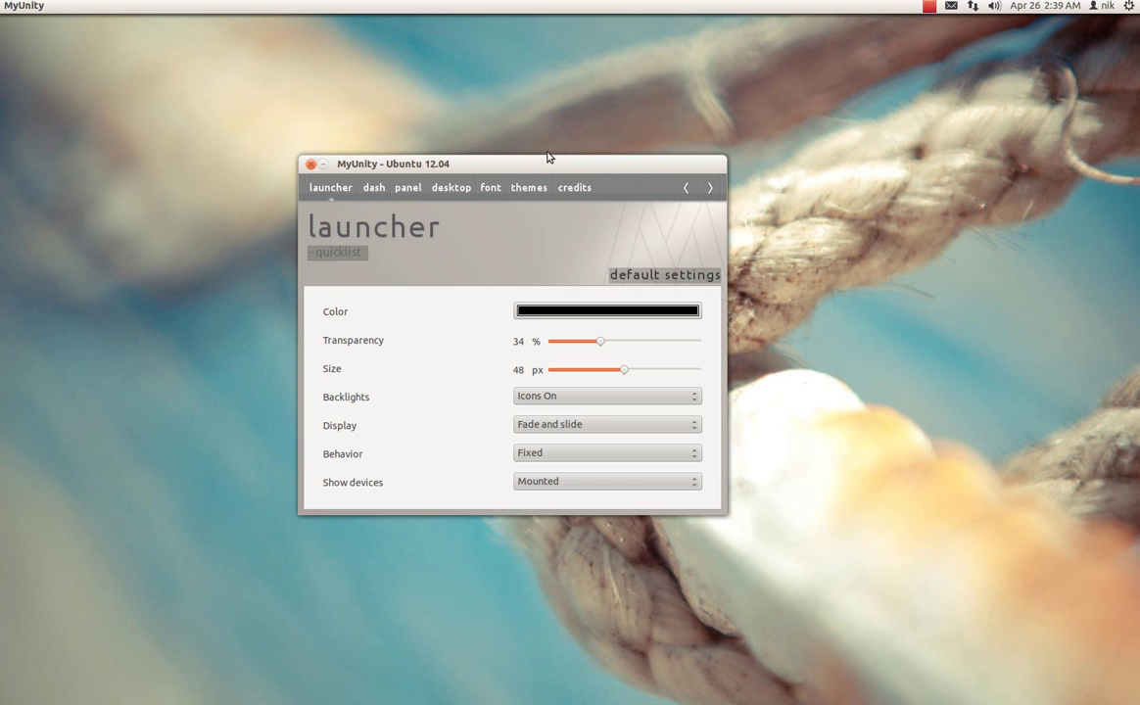
drag(543, 154, 534, 152)
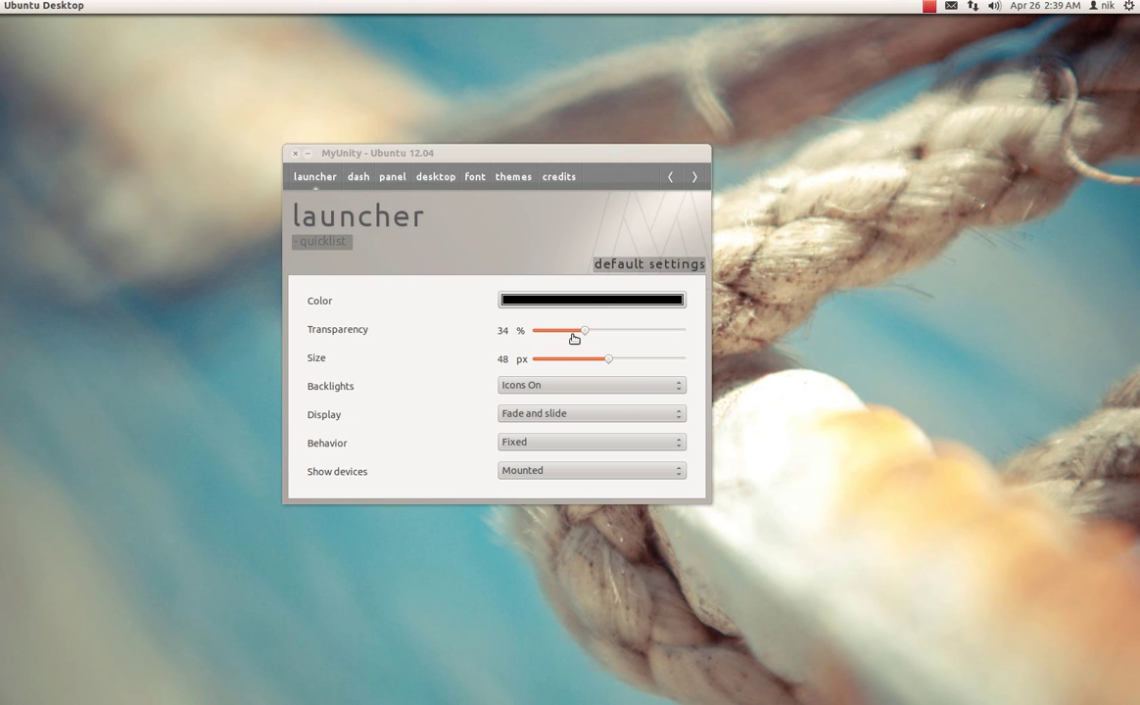
Set the launcher transparency to 74%, size to 32 px, backlights to Icons Off and behavior to Hidden, and reveal it to check.
drag(584, 330, 545, 385)
click(545, 385)
click(563, 417)
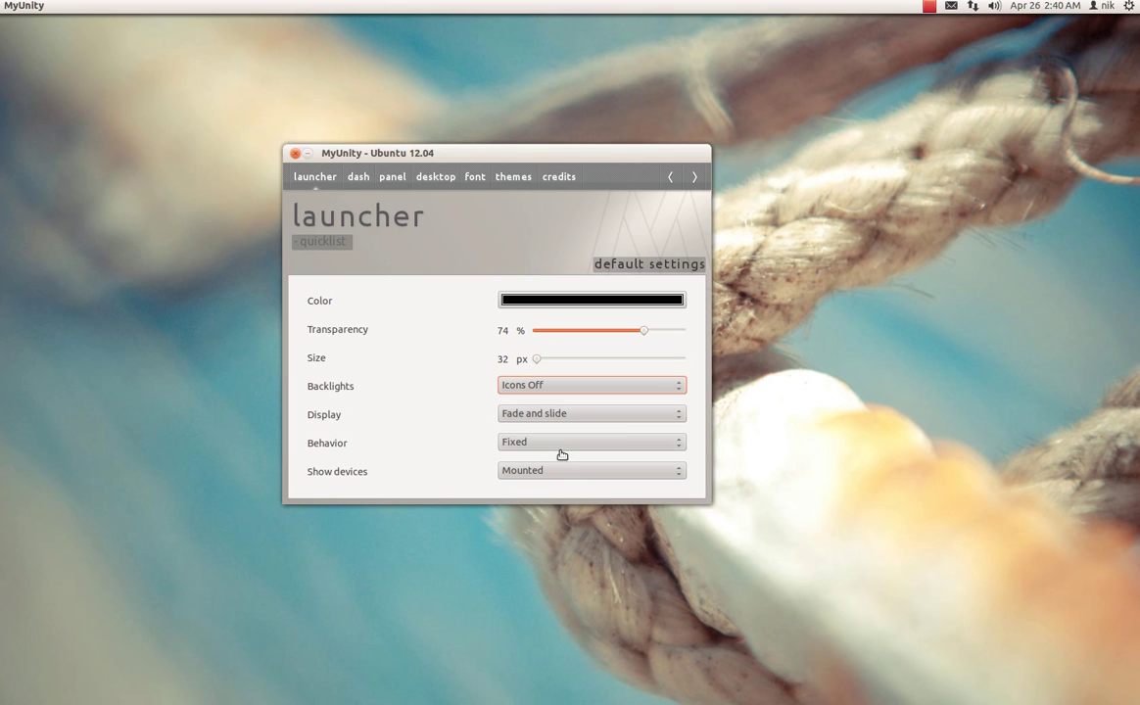
click(560, 448)
click(549, 460)
mouse_move(3, 465)
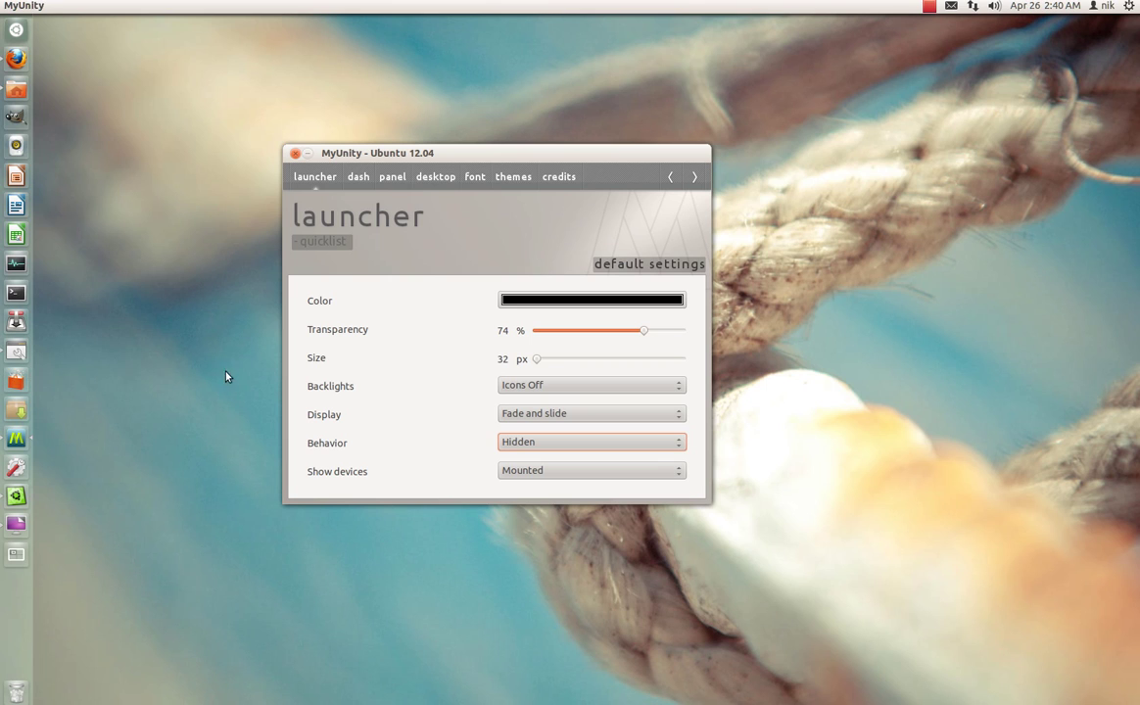
Restore the default launcher settings and set the launcher's behavior to Hidden.
click(617, 265)
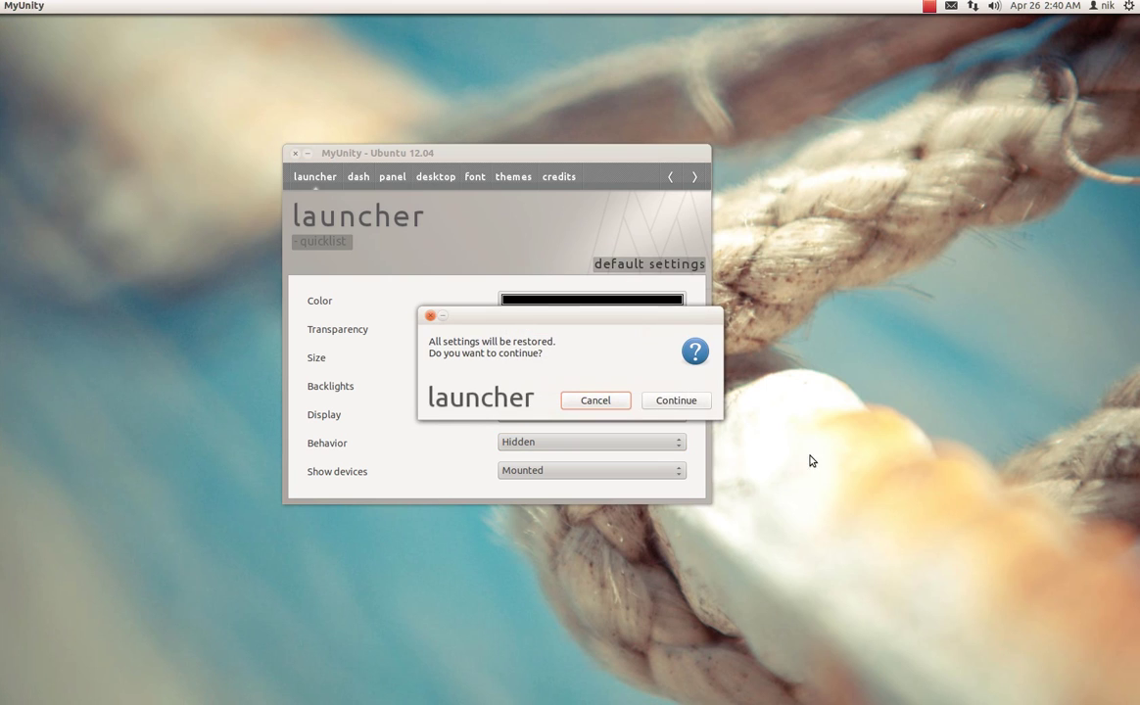
click(664, 401)
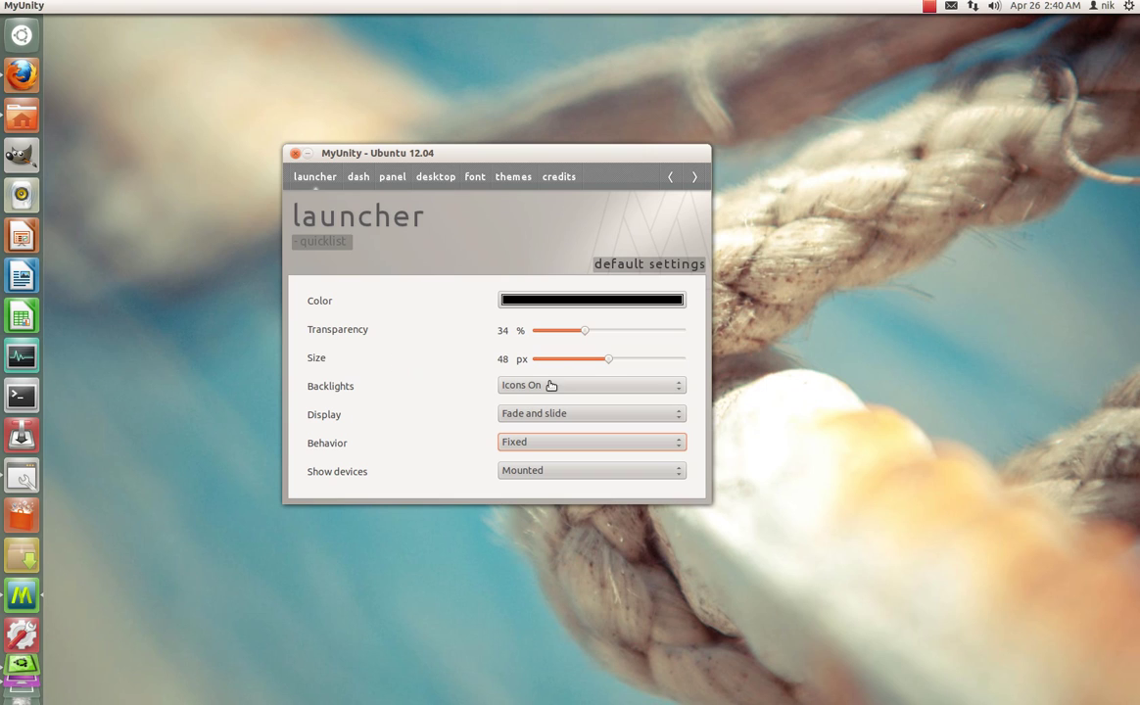
click(570, 441)
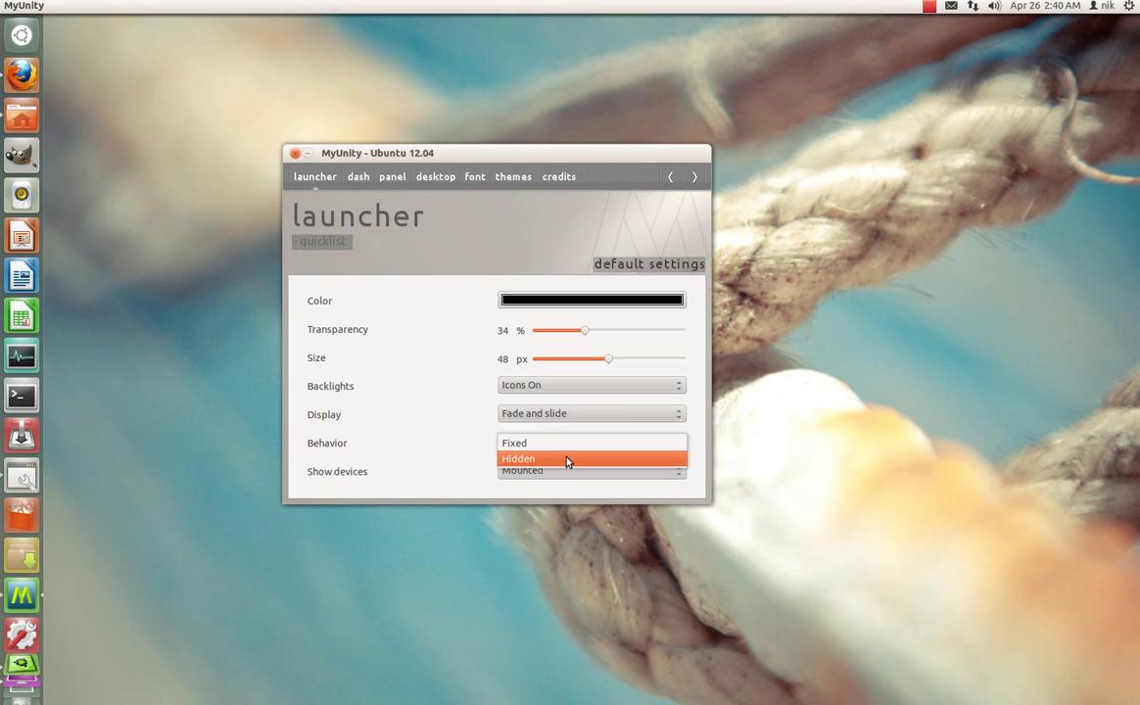
click(570, 460)
In the dash settings, turn on Display available apps, set Blur to OFF and set Dash size to Desktop.
click(358, 178)
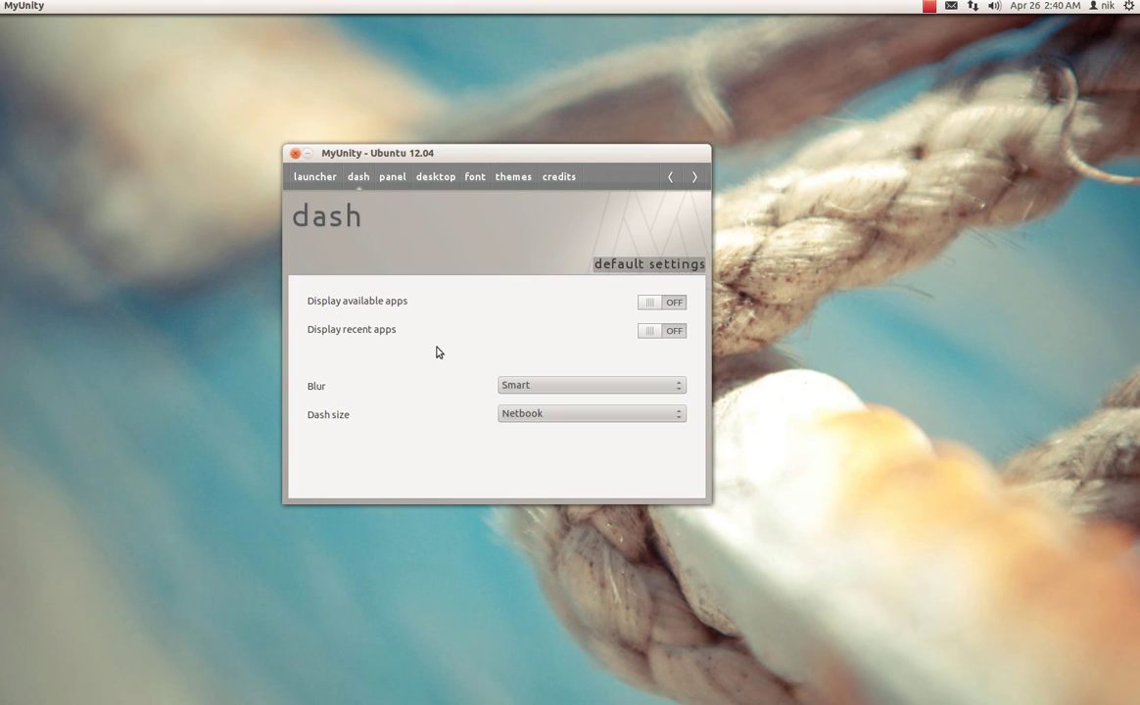
click(654, 302)
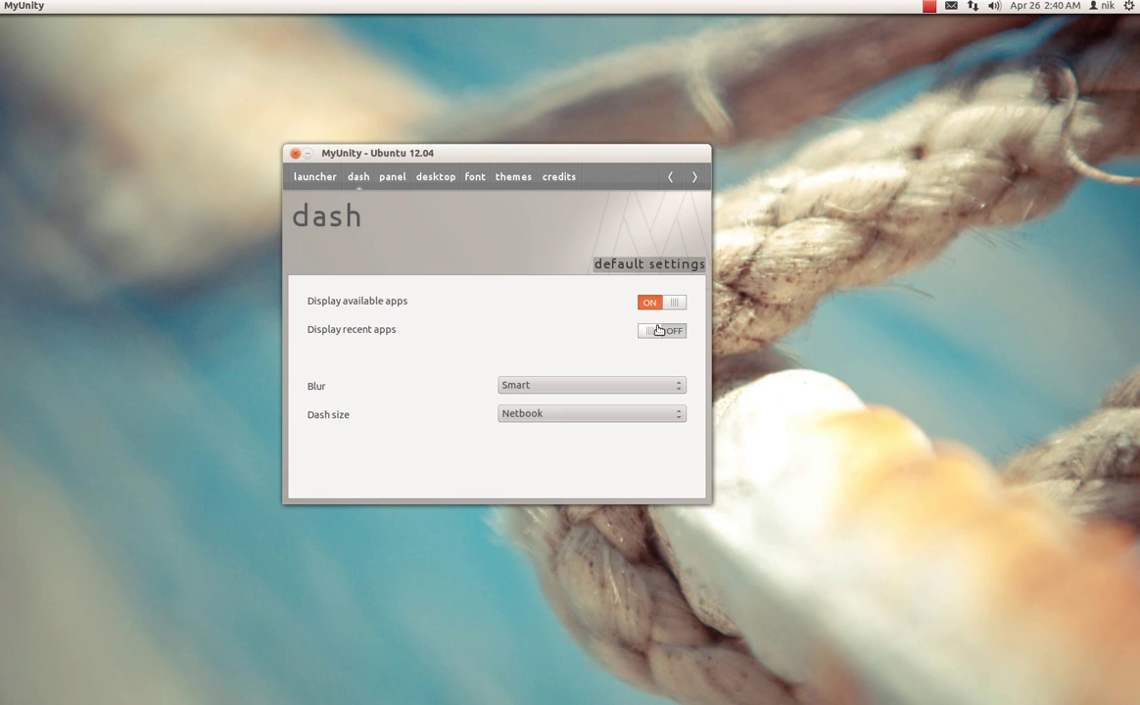
click(592, 392)
click(586, 355)
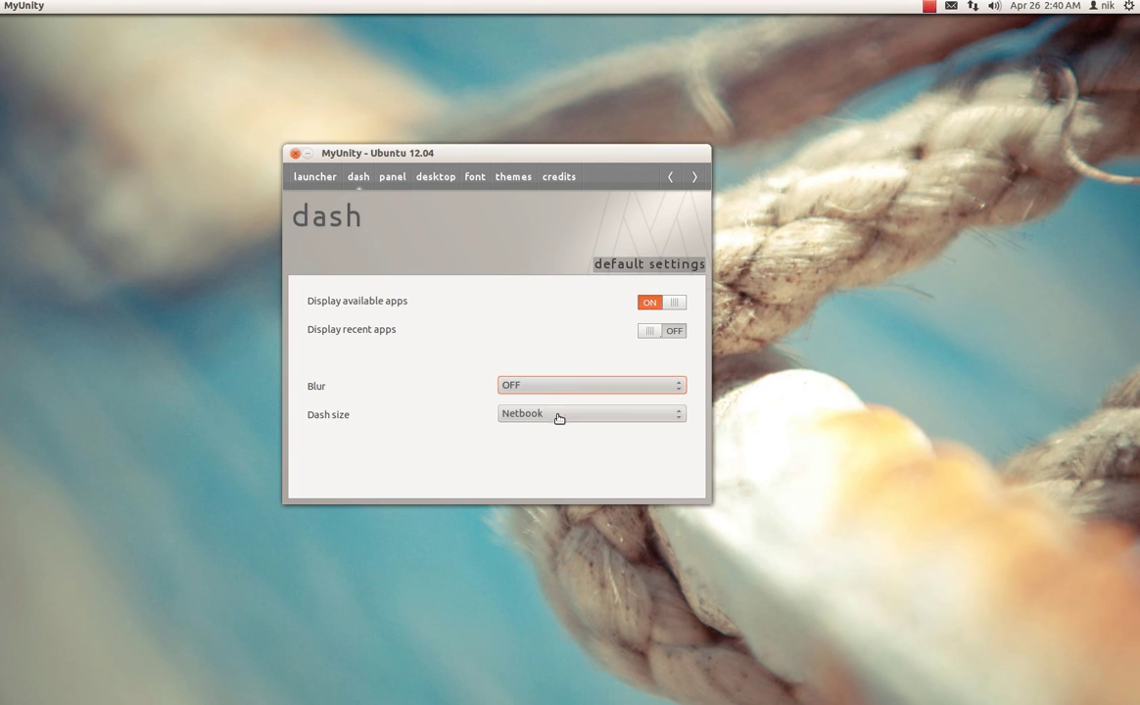
click(560, 415)
click(566, 402)
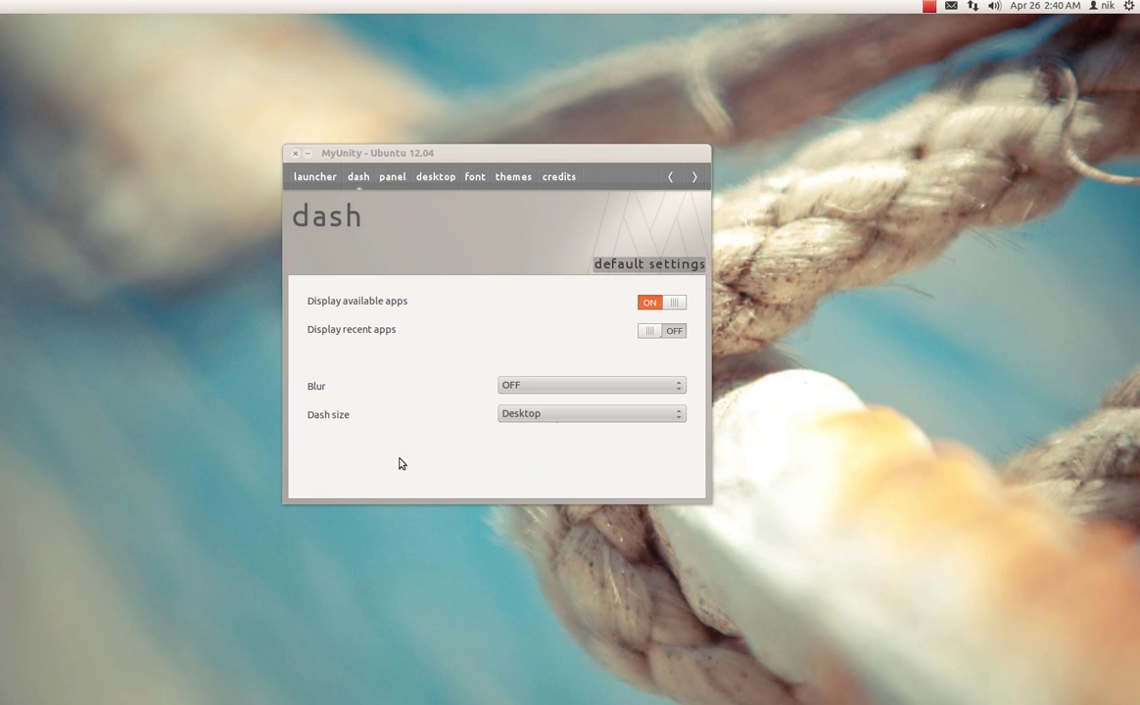
Open the Dash to check how it looks with the changed size and blur settings.
click(216, 307)
click(21, 35)
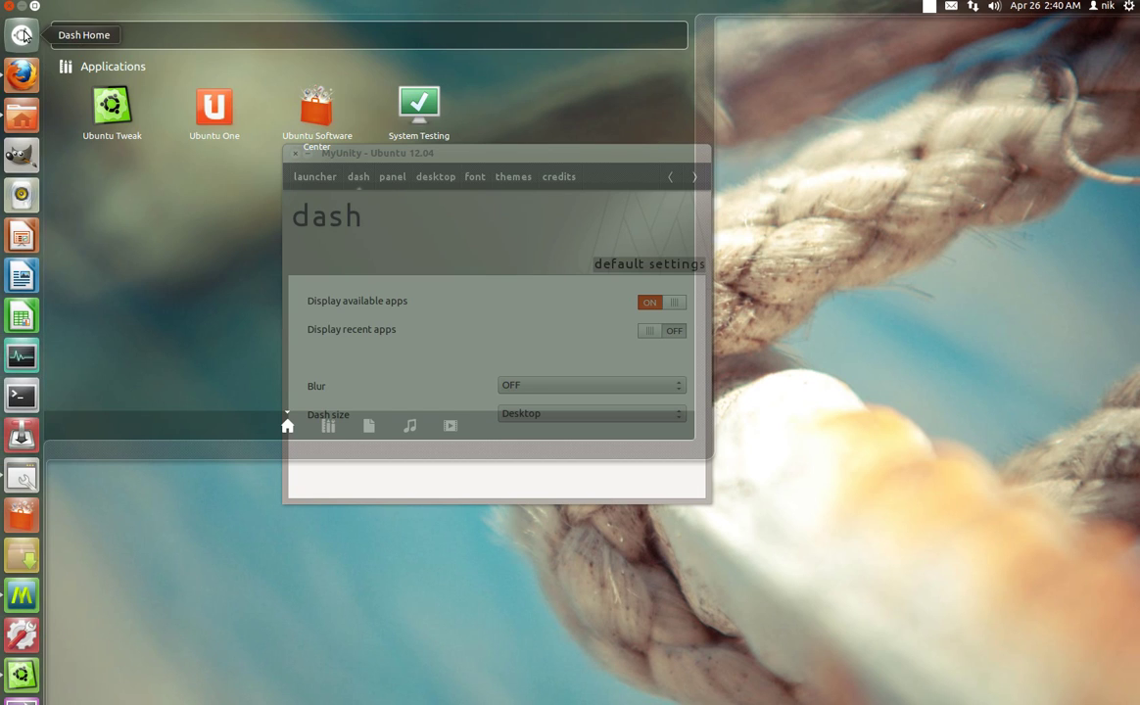
Close the Dash and restore the default dash settings in MyUnity.
click(20, 36)
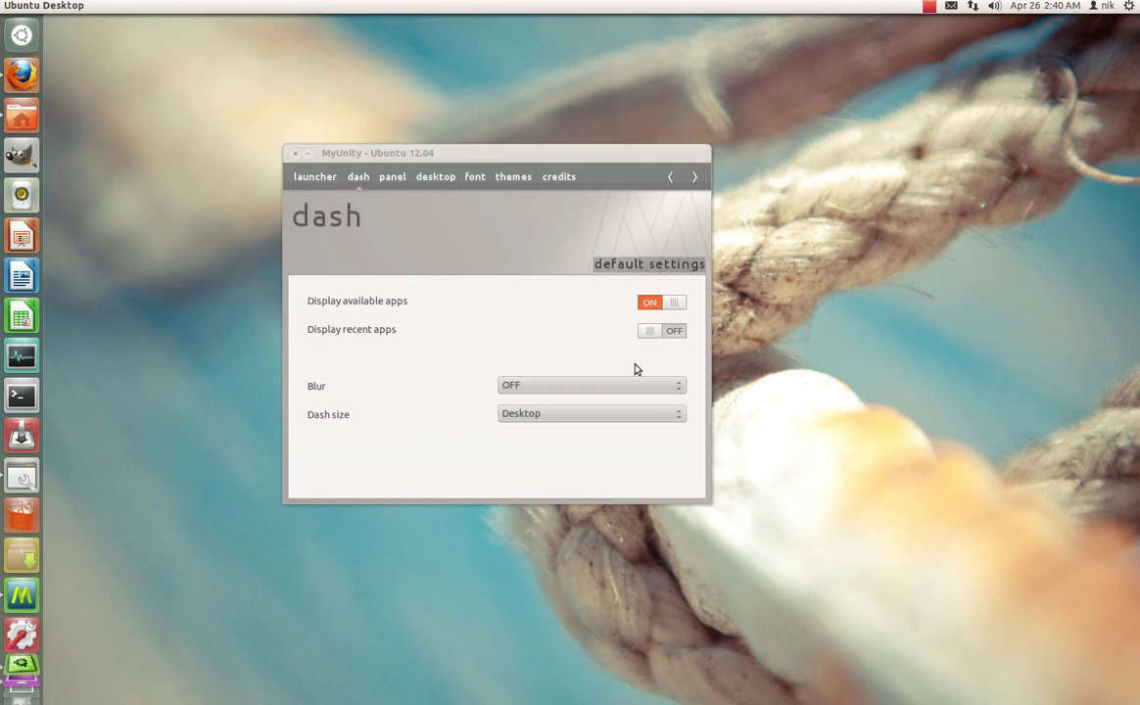
click(645, 269)
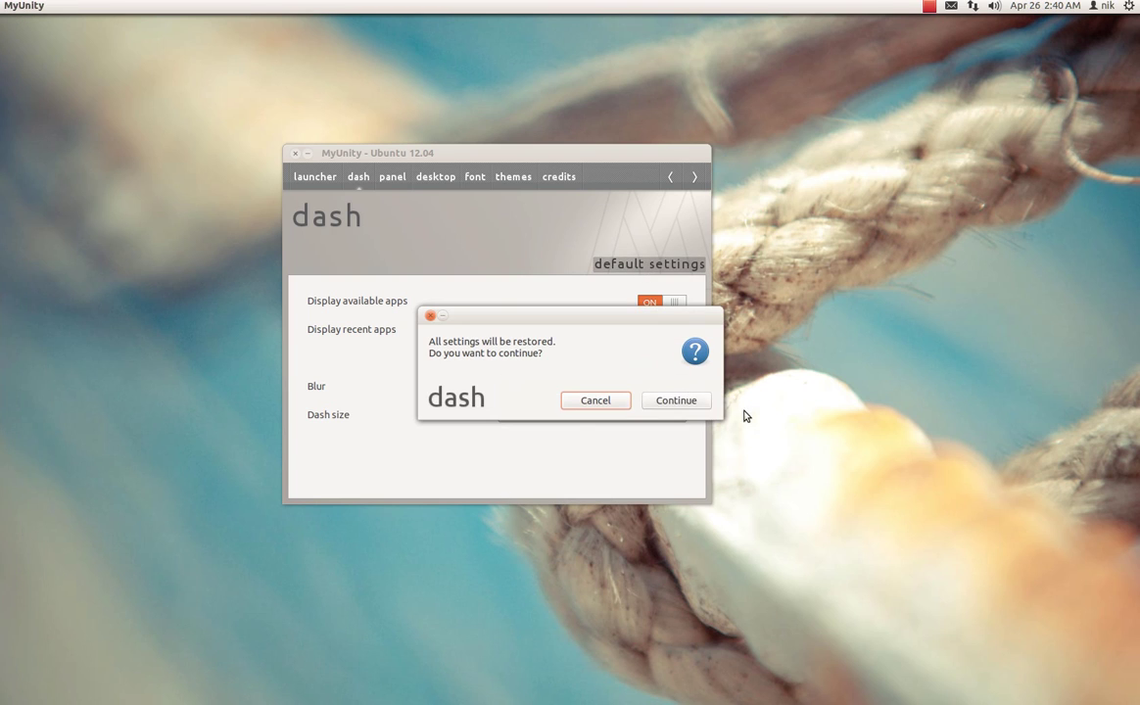
click(677, 401)
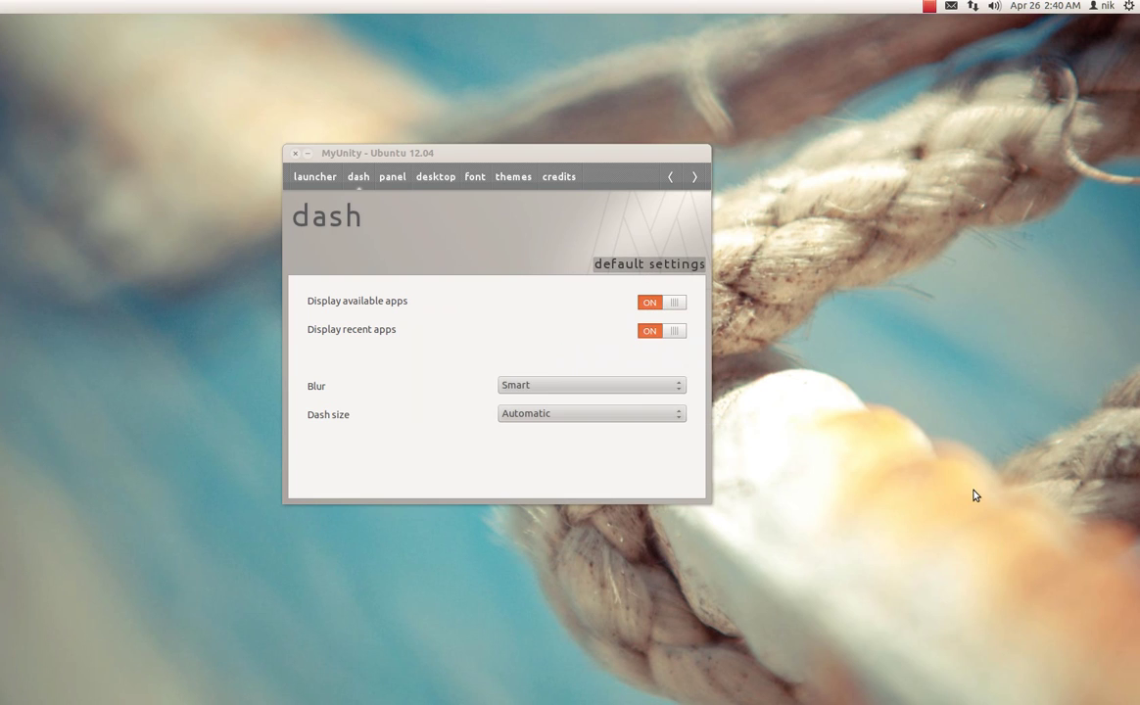
Turn off Display available apps and Display recent apps, keep Blur at Smart and set Dash size to Desktop.
click(661, 301)
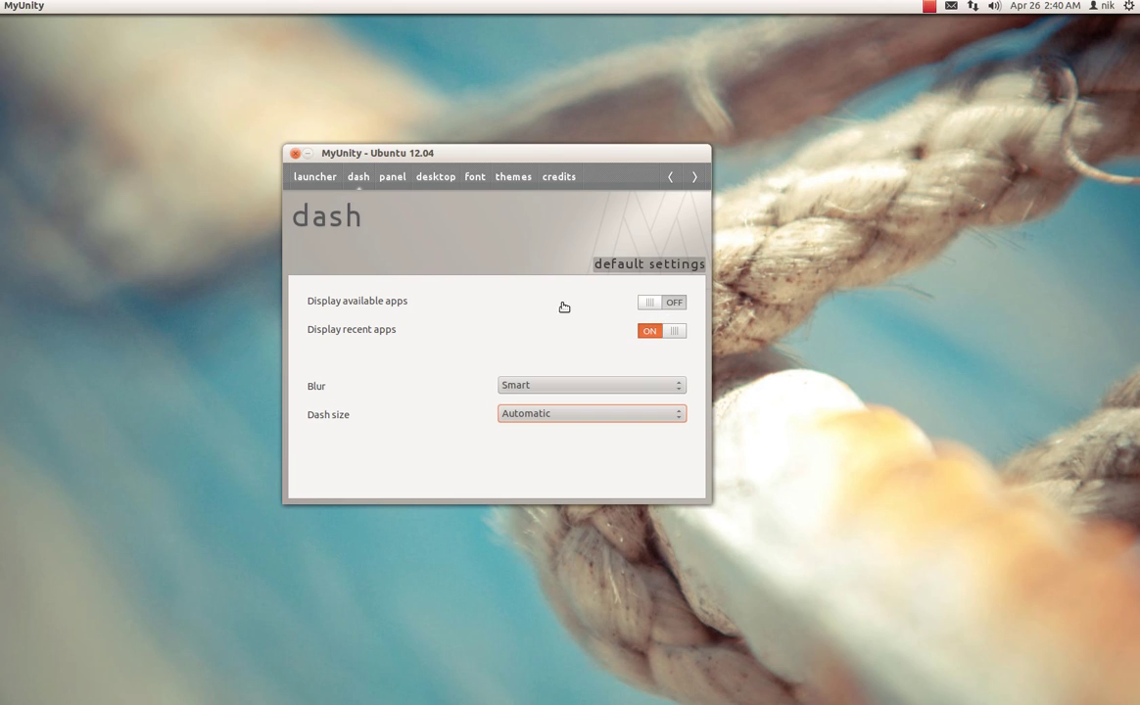
click(678, 334)
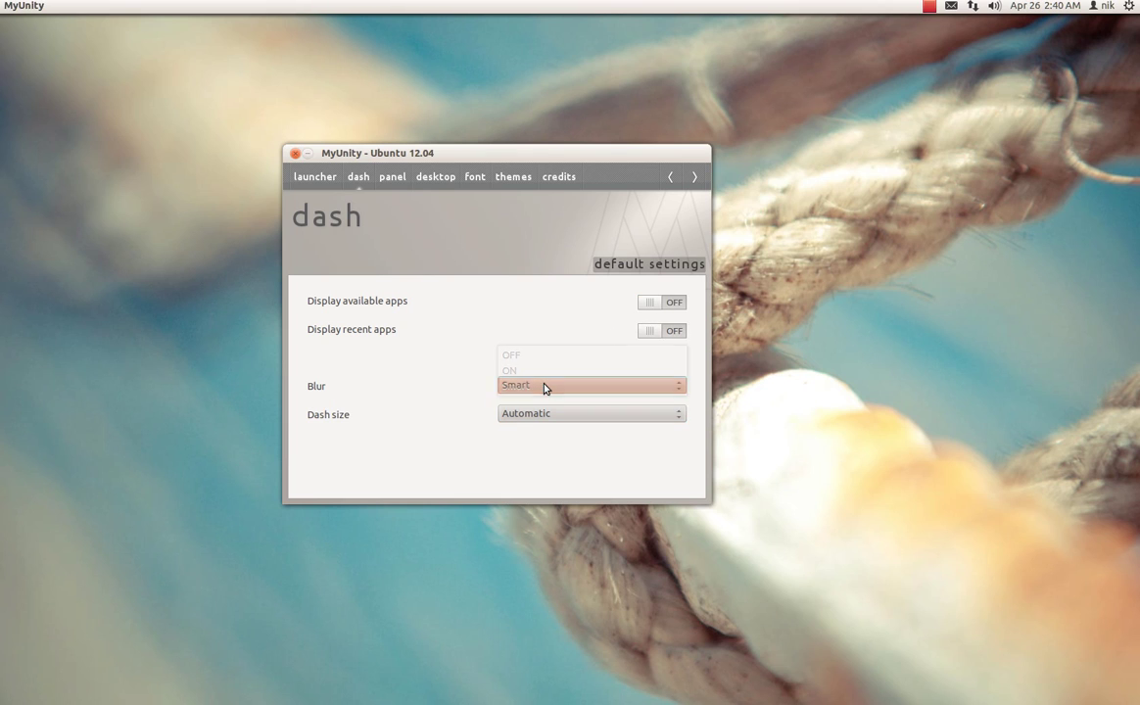
click(546, 388)
click(508, 421)
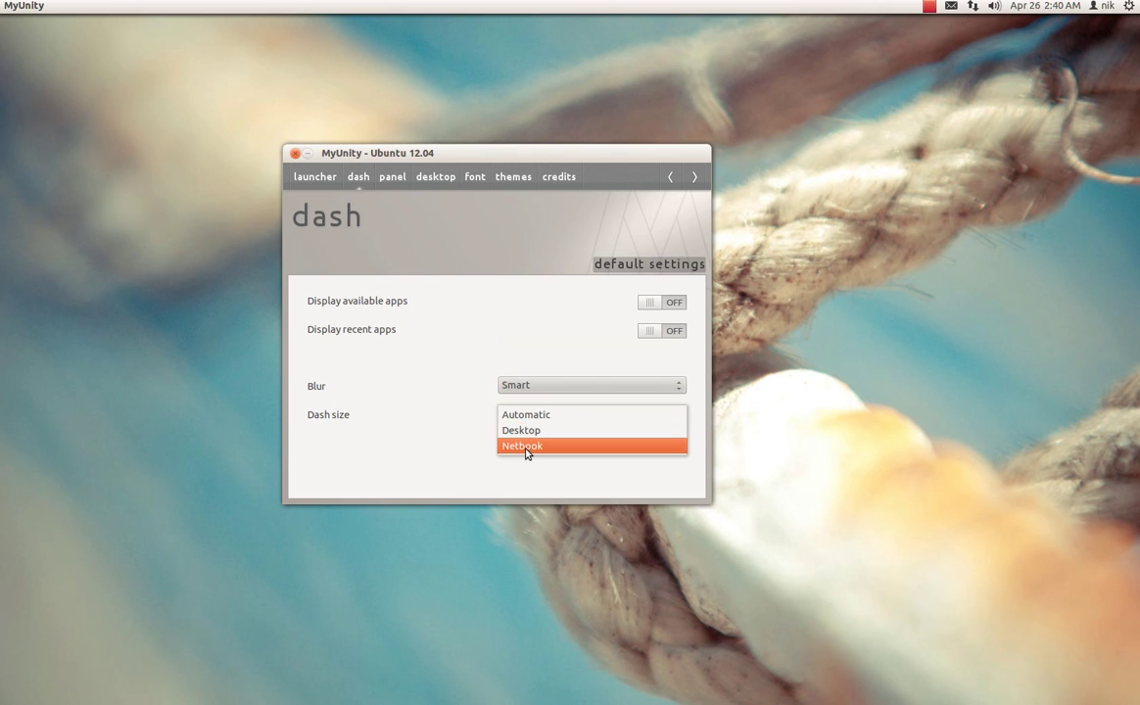
click(528, 435)
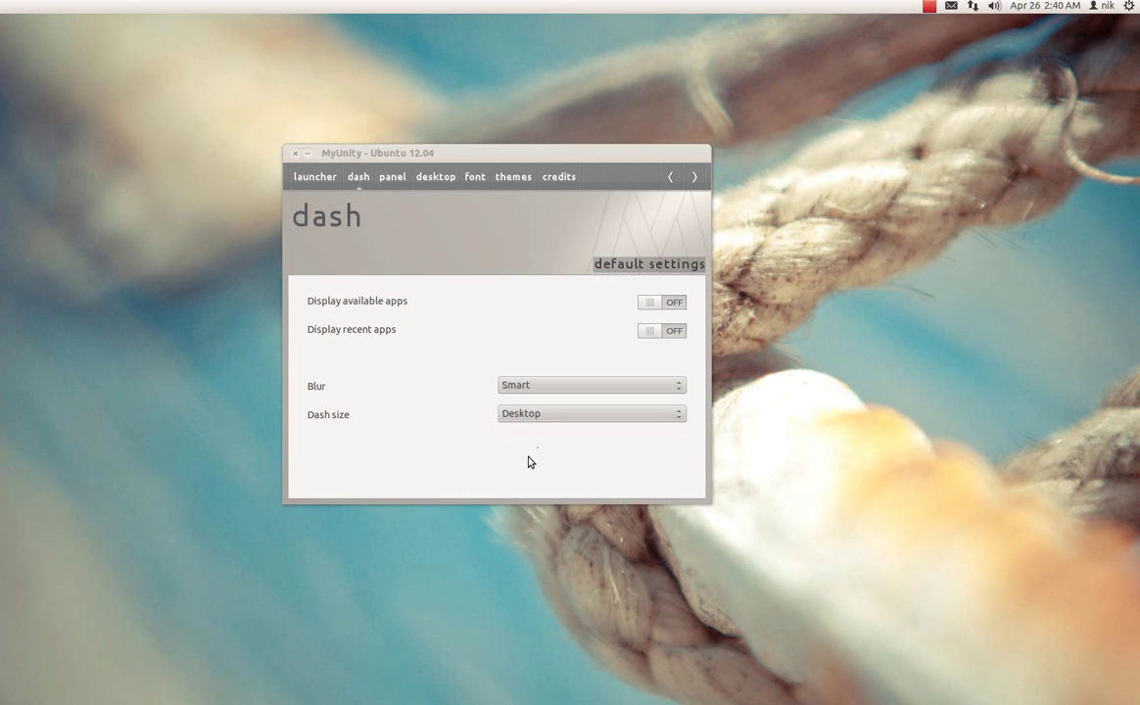
Look through MyUnity's panel, desktop, font and themes settings, leaving panel transparency at 0%, and close MyUnity.
click(391, 176)
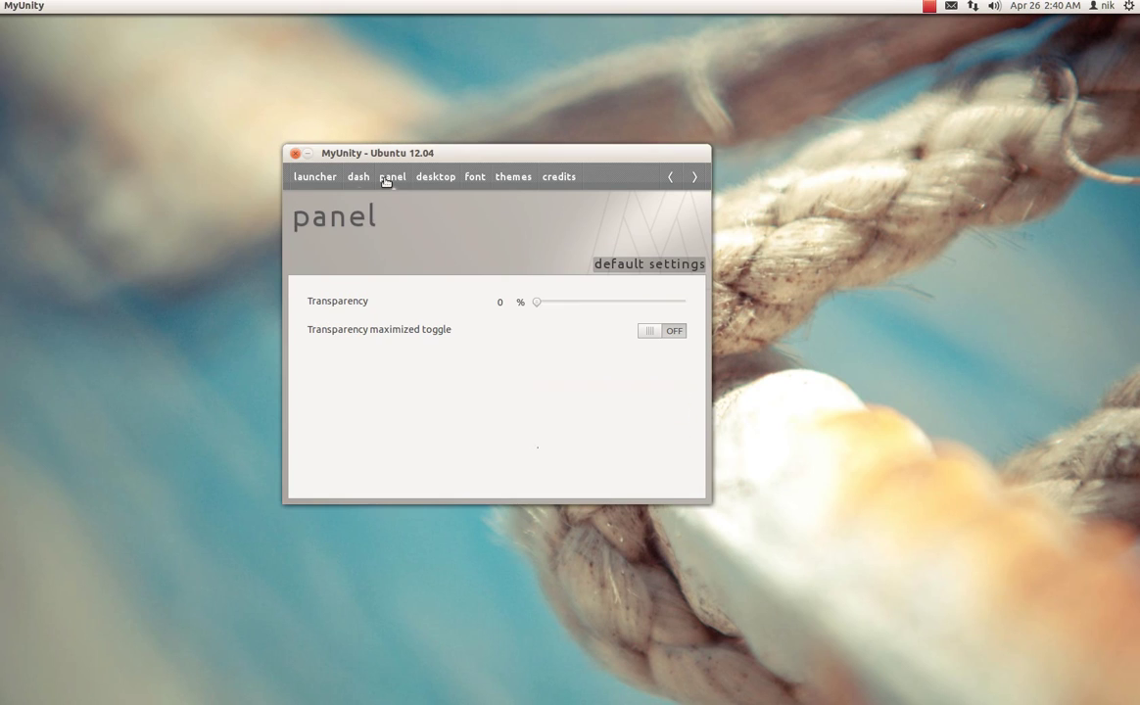
drag(438, 161, 434, 149)
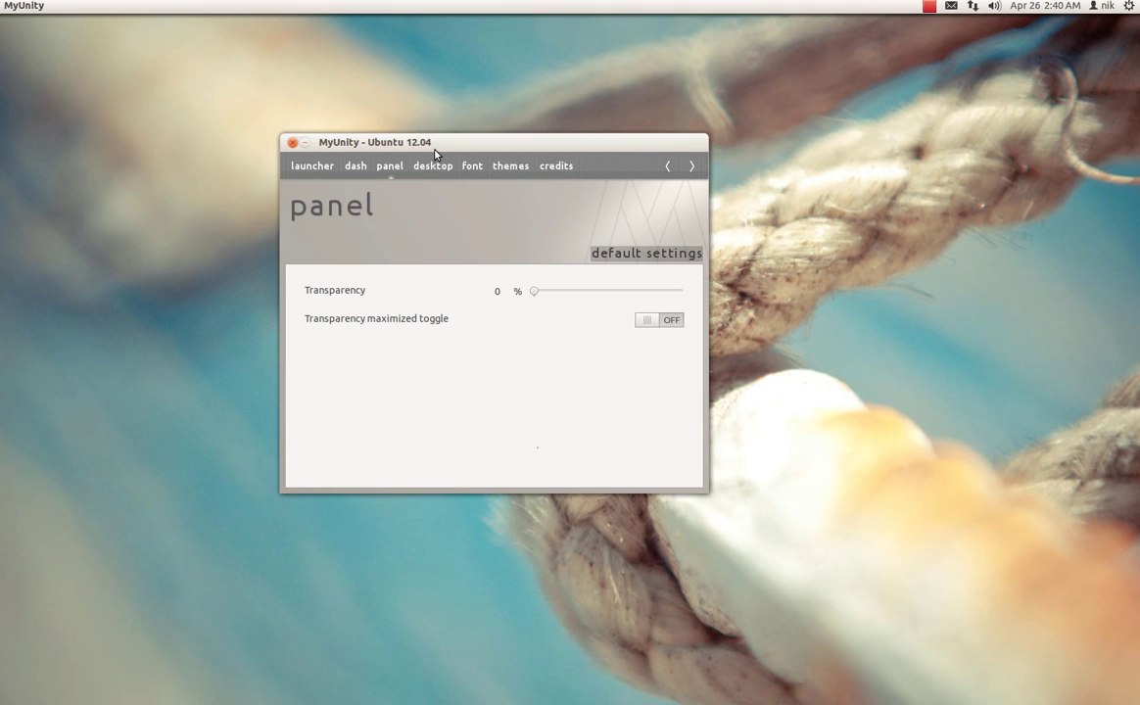
drag(533, 291, 483, 296)
click(431, 168)
click(472, 171)
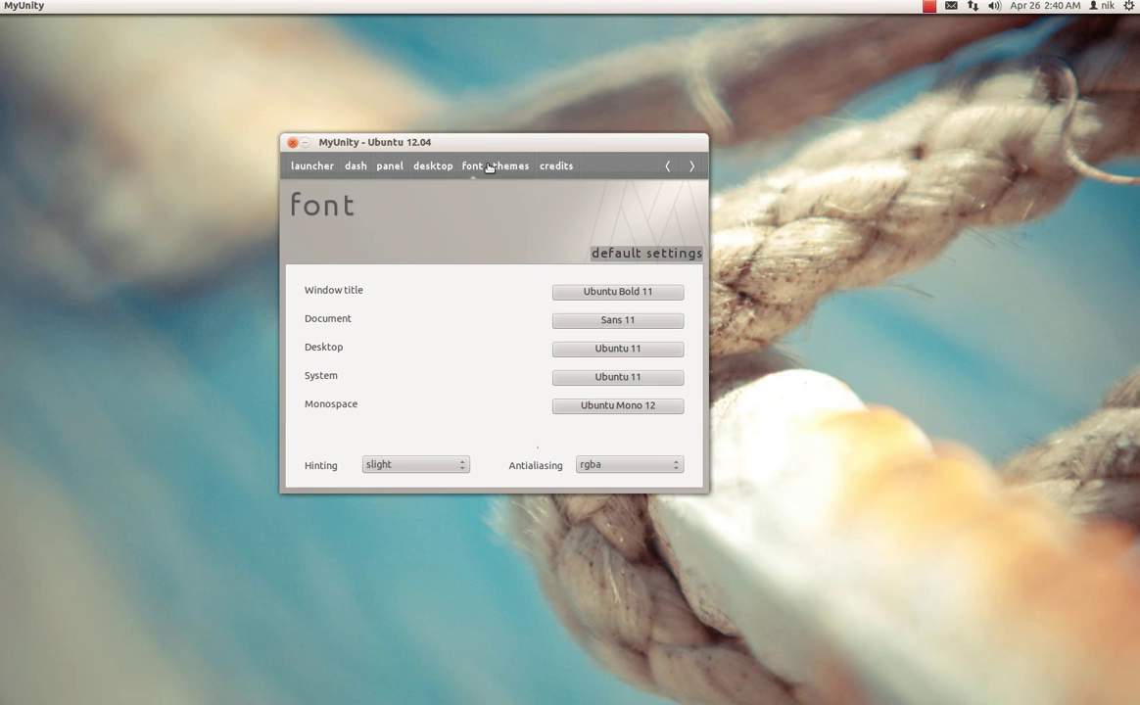
click(489, 166)
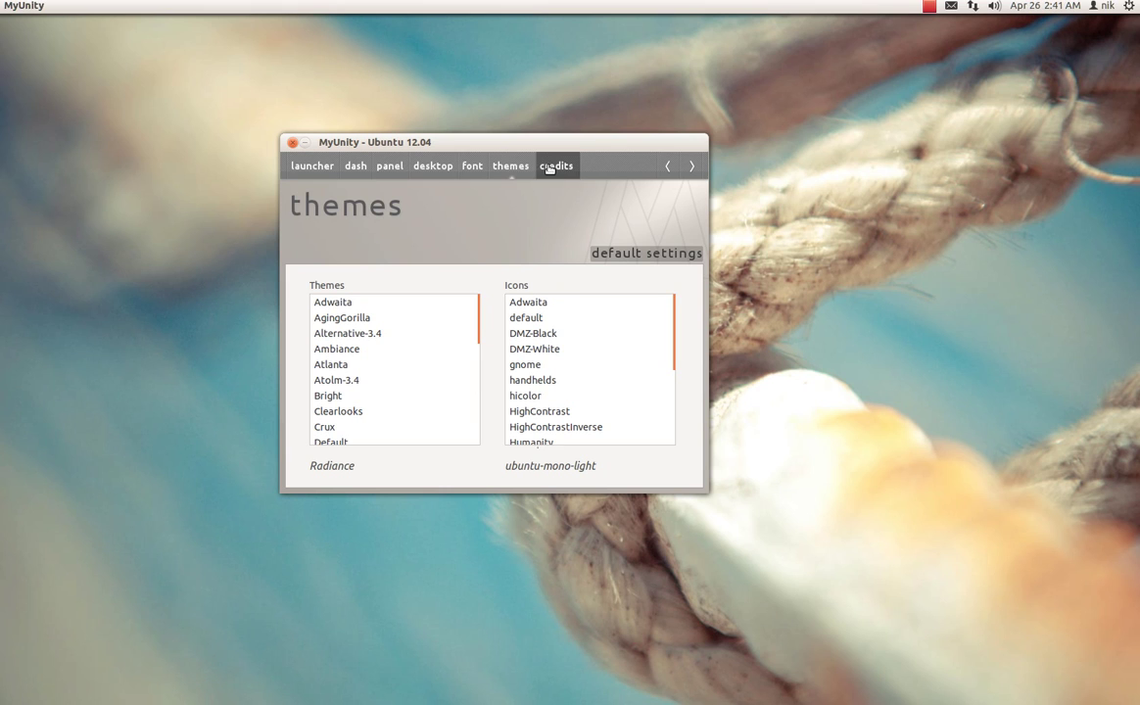
drag(534, 140, 537, 140)
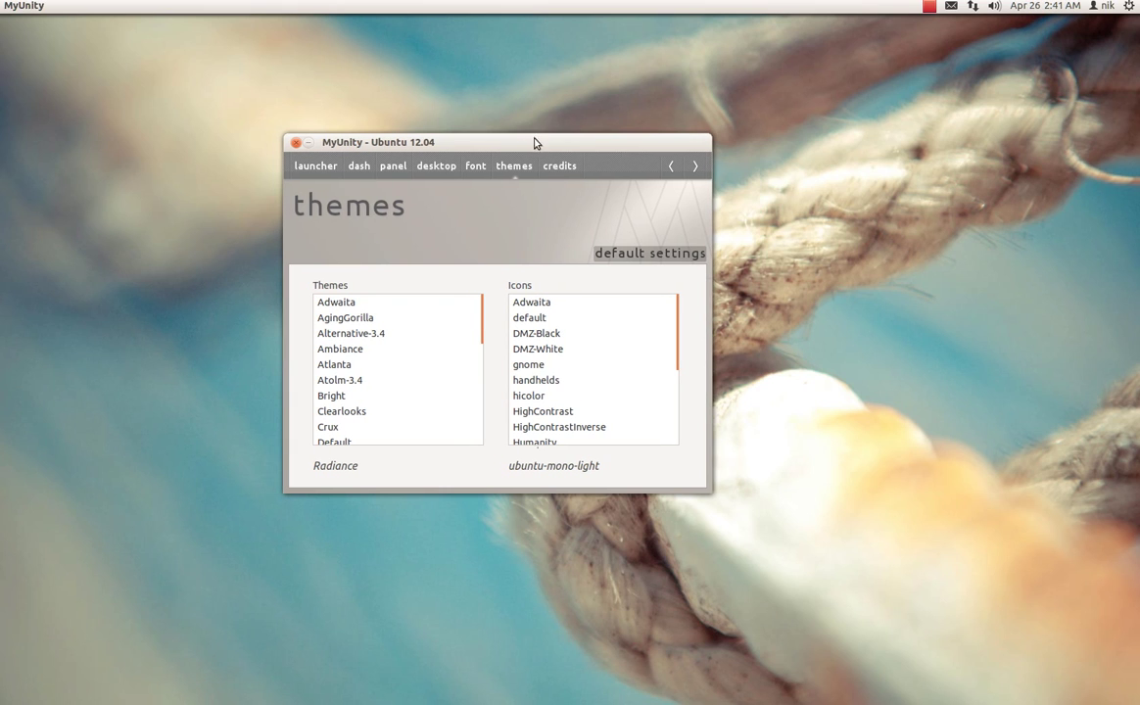
click(295, 143)
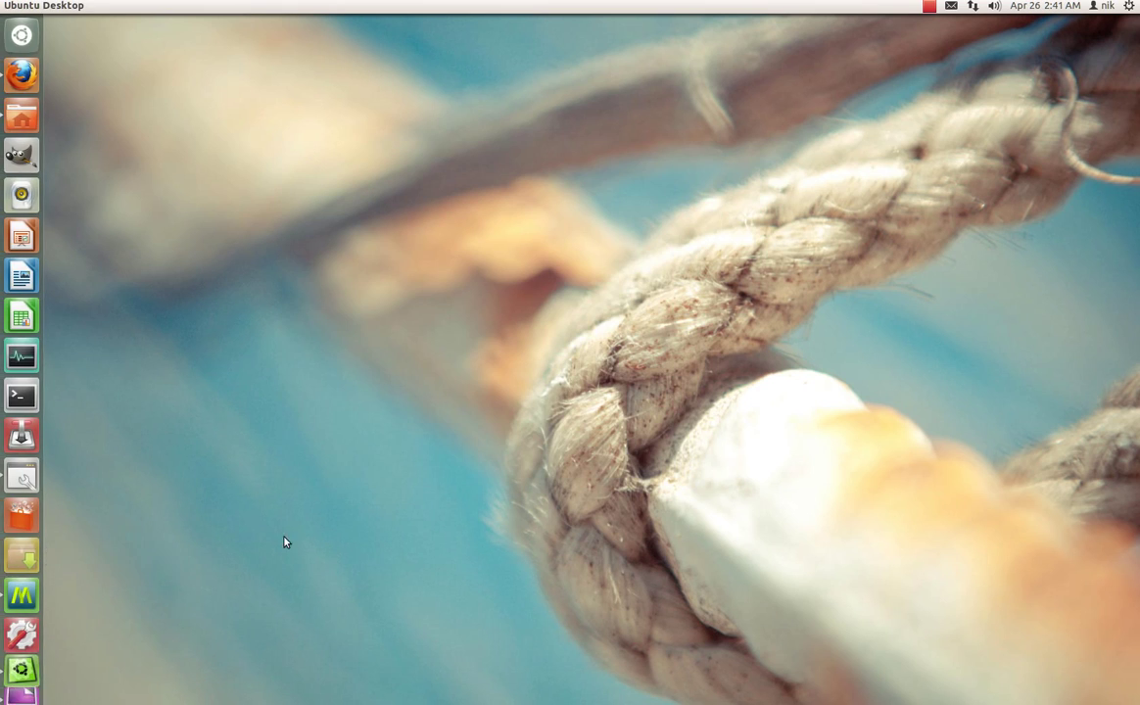
Switch to Ubuntu Tweak and examine the Computer Janitor's cleanup categories, including Old Kernel.
click(22, 565)
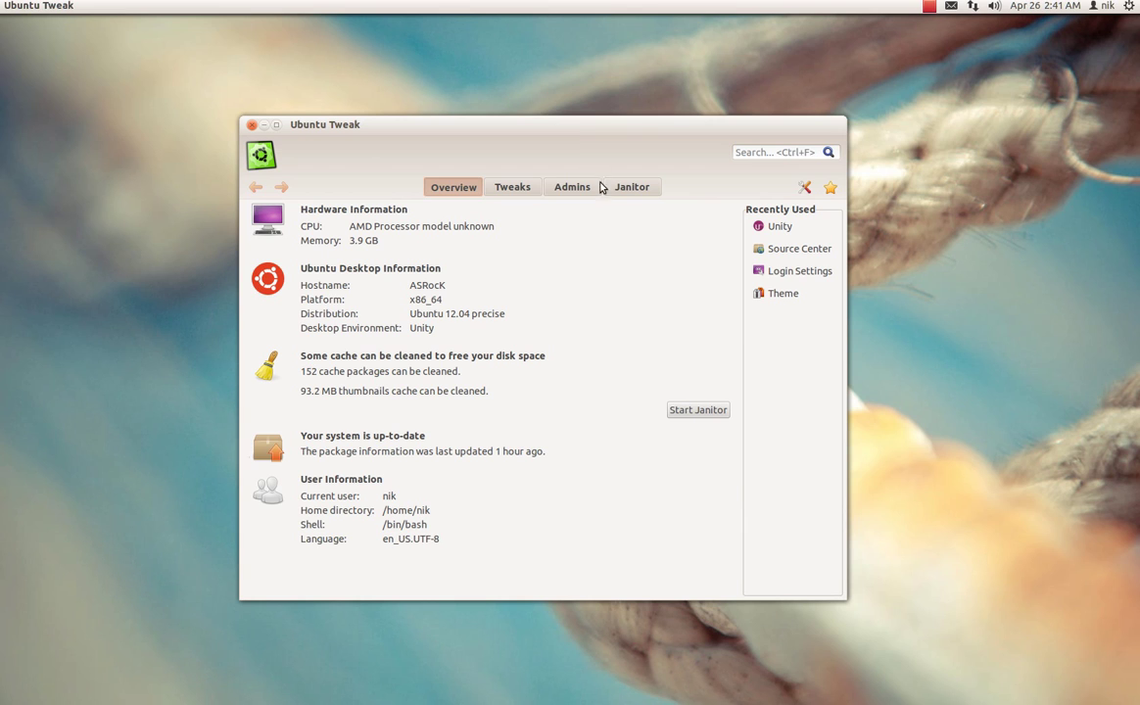
click(634, 188)
drag(646, 133, 651, 127)
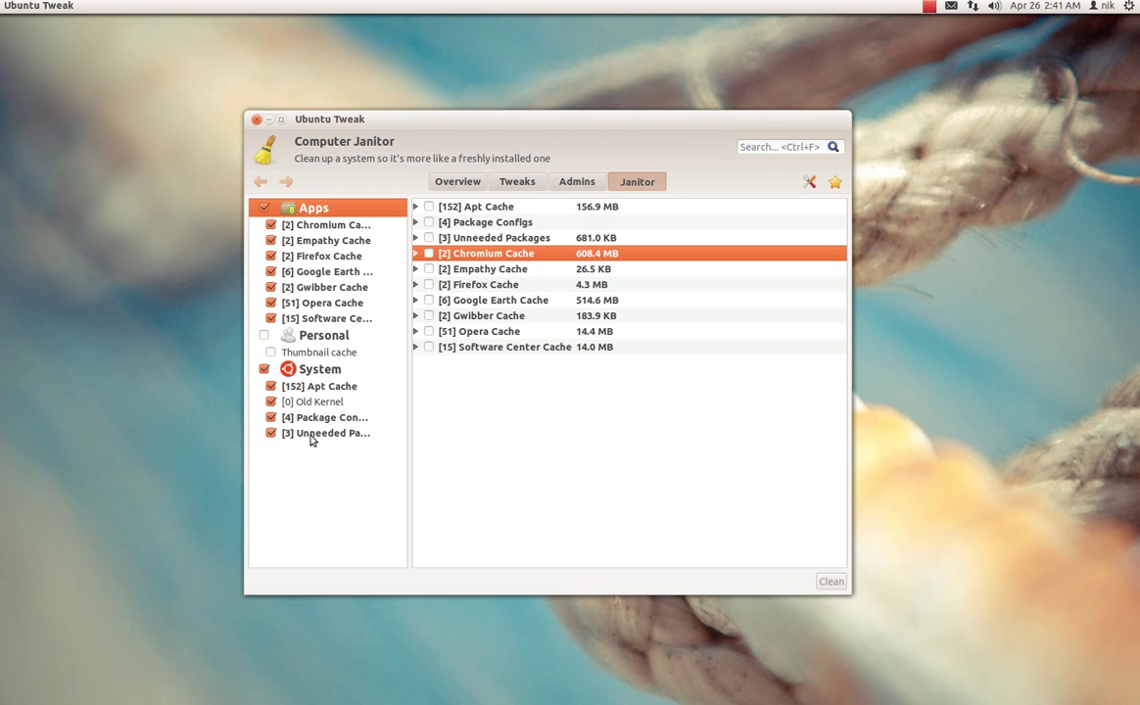
click(314, 402)
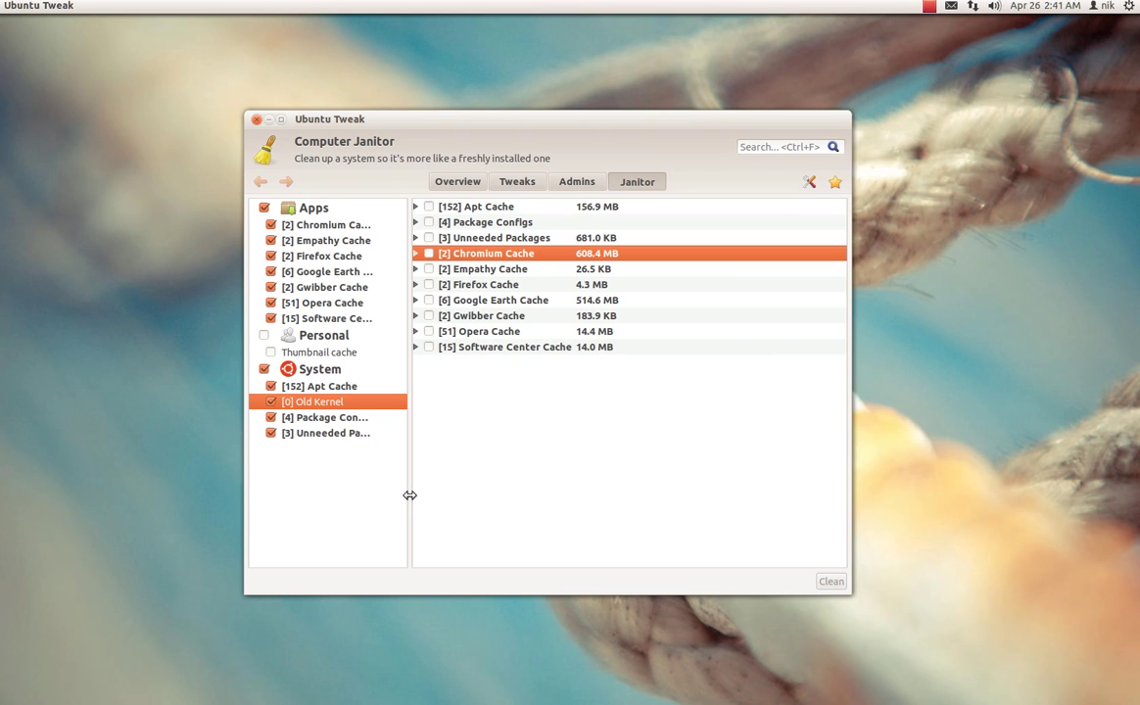
View the available admin tools and tweaks, and open the Unity tweak settings to examine the HUD, launcher and dash options.
click(583, 186)
click(581, 186)
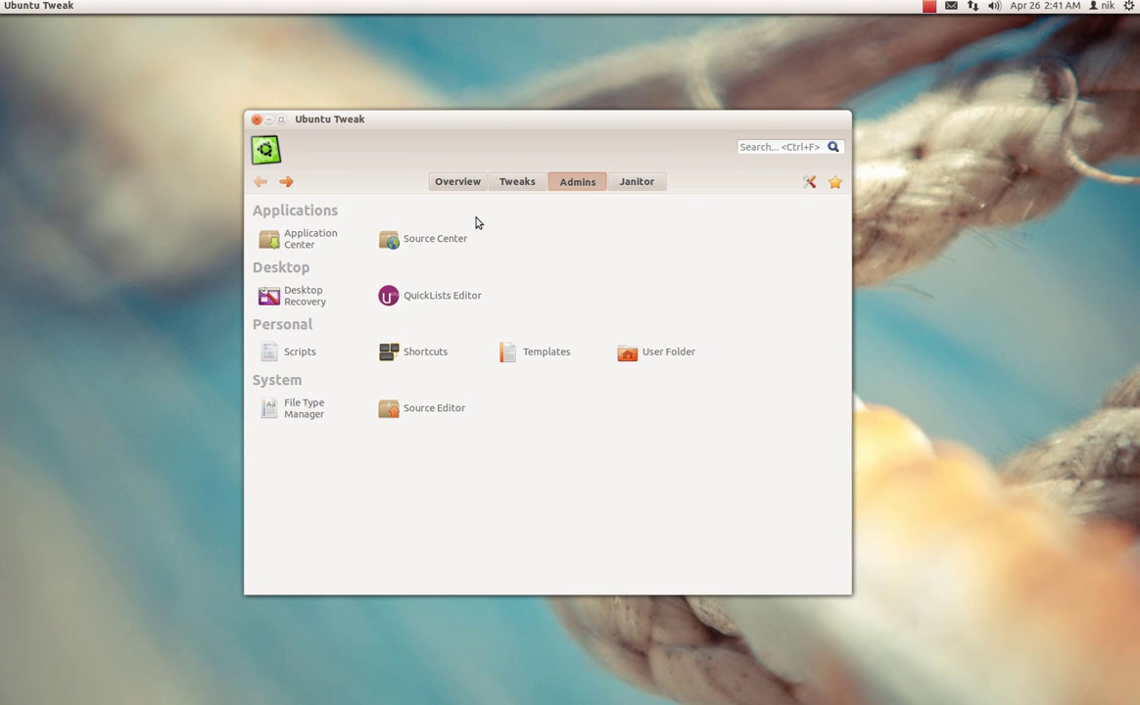
click(550, 183)
click(529, 184)
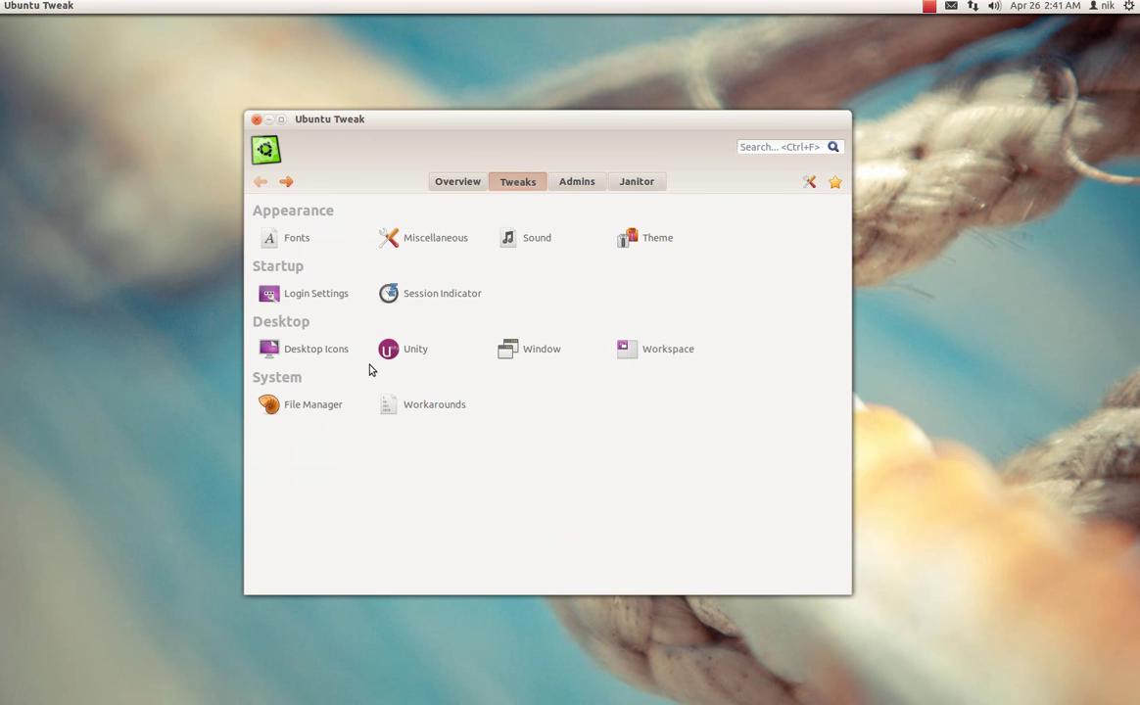
click(420, 353)
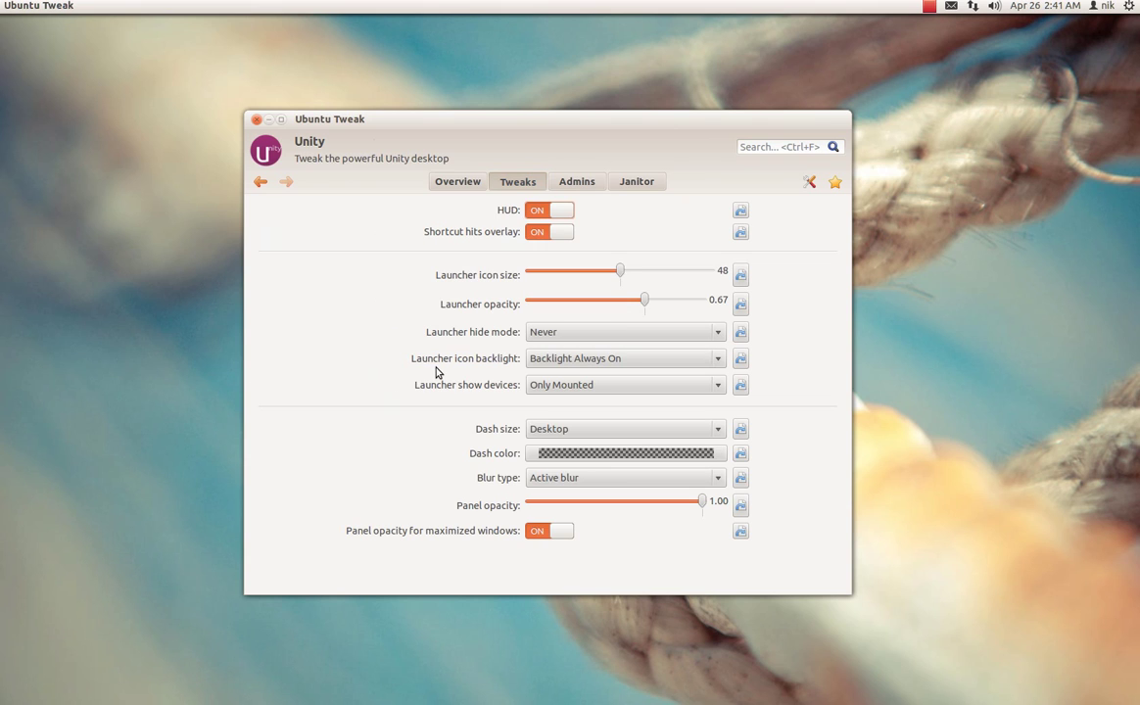
drag(527, 118, 402, 103)
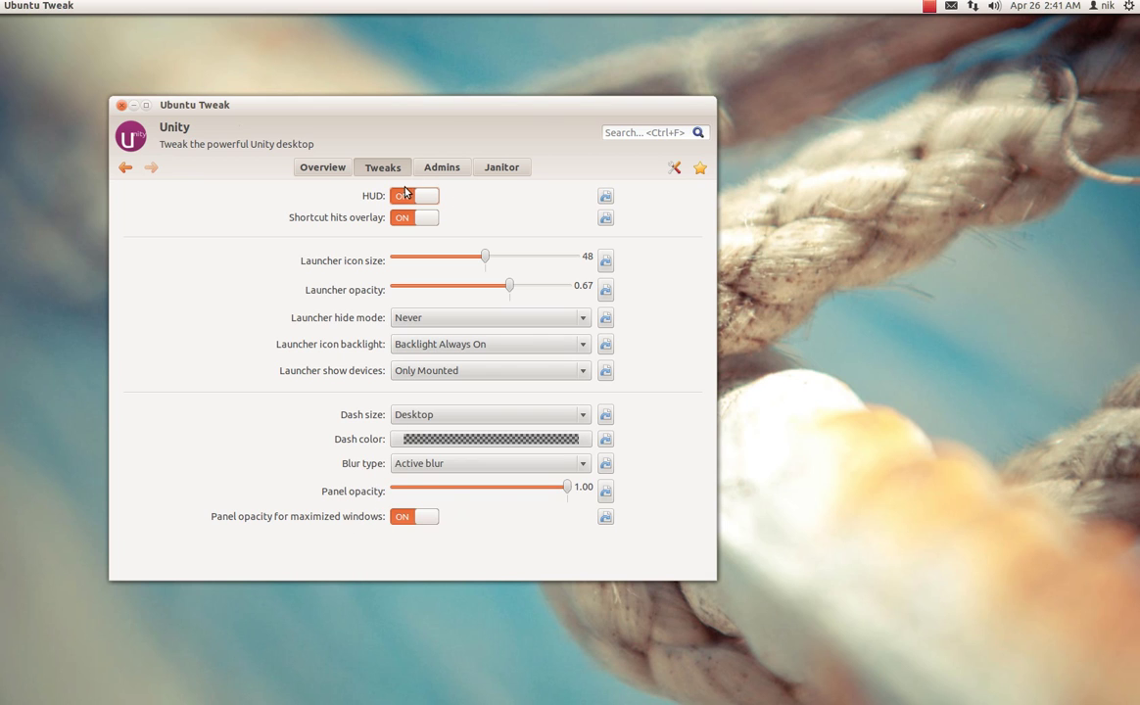
drag(445, 102, 584, 116)
Open the Home folder in Files and create a new folder there by searching the HUD for "new".
mouse_move(2, 305)
click(22, 116)
drag(563, 230, 588, 302)
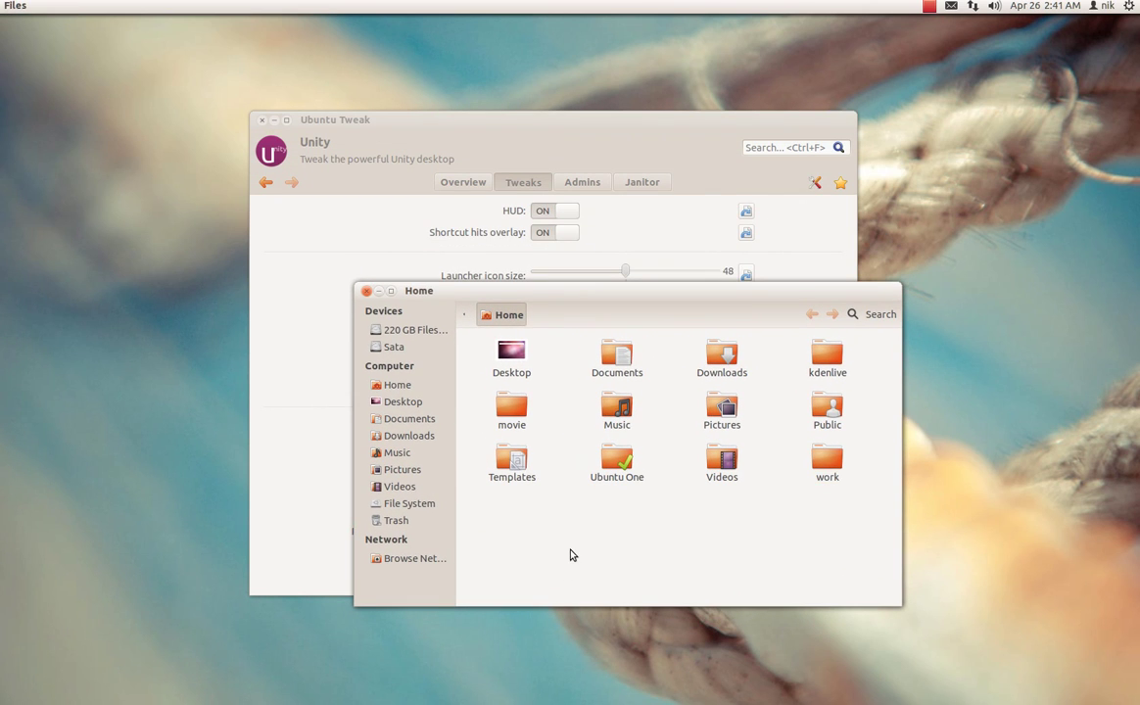
key(alt+space)
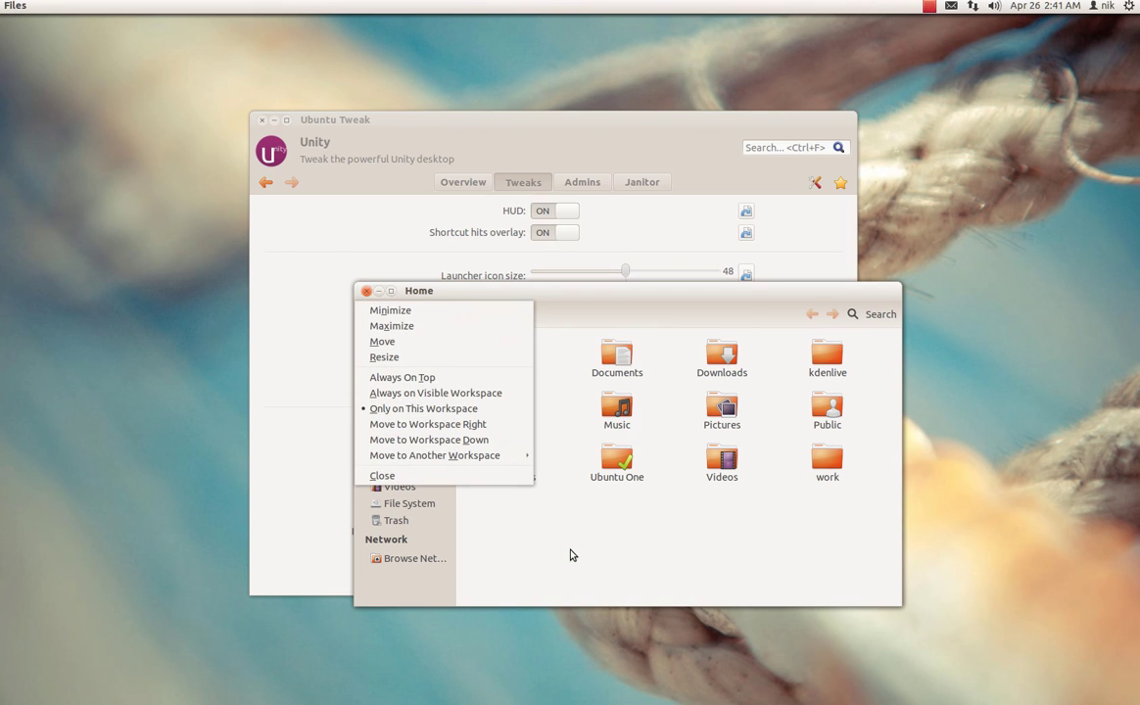
key(Escape)
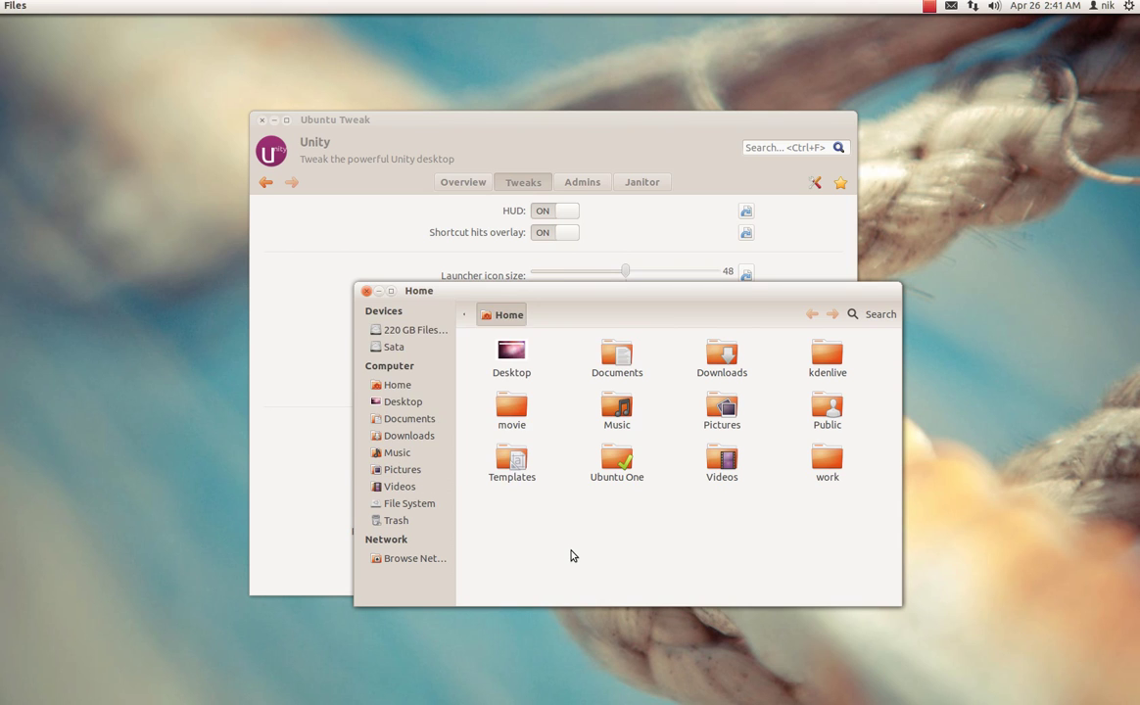
key(alt)
text(new)
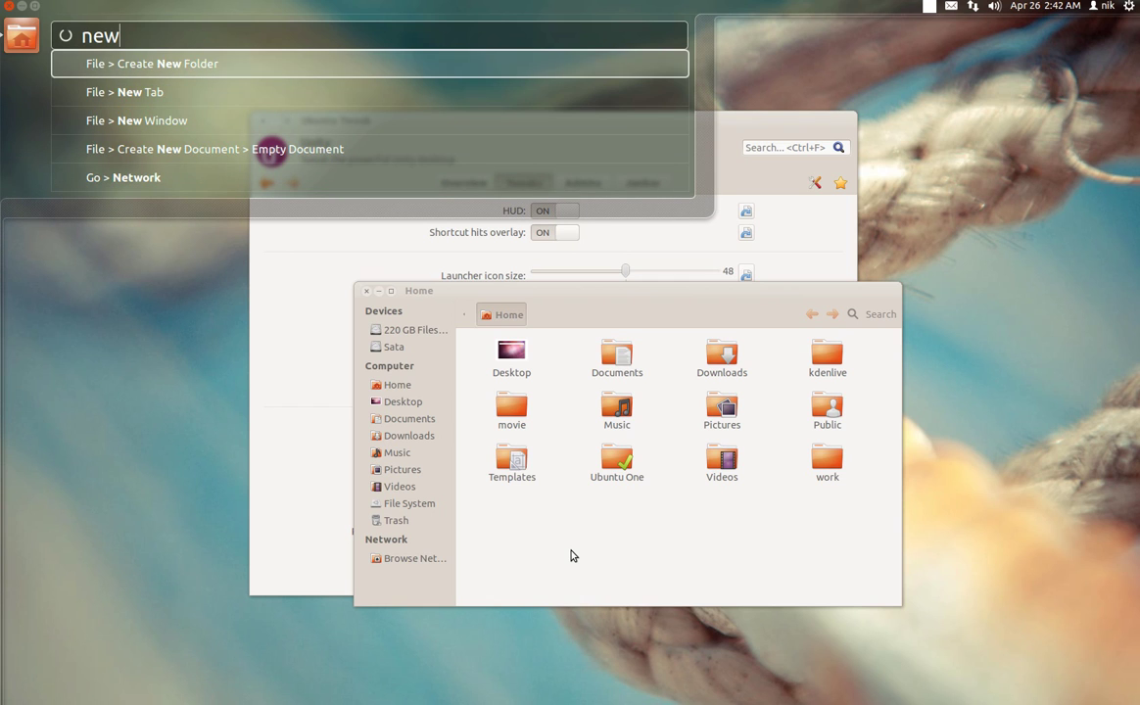
key(Return)
key(Return)
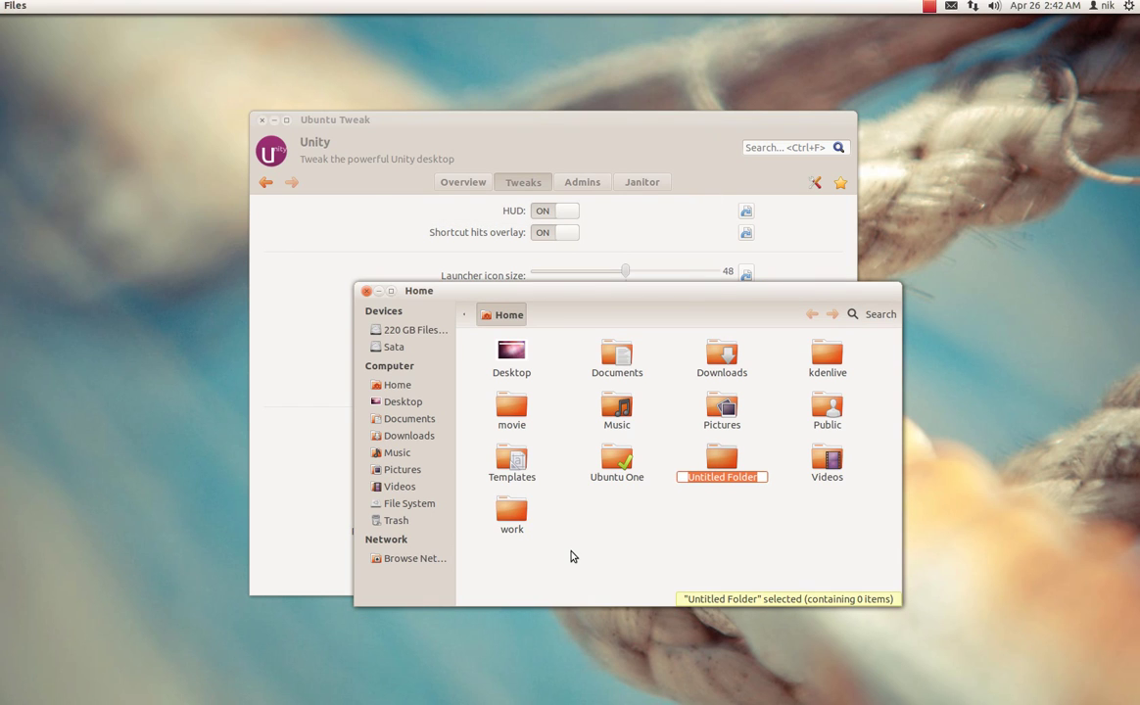
Move the Untitled Folder in Home to the trash and minimize the Files window.
right_click(721, 458)
click(744, 421)
click(456, 284)
right_click(724, 457)
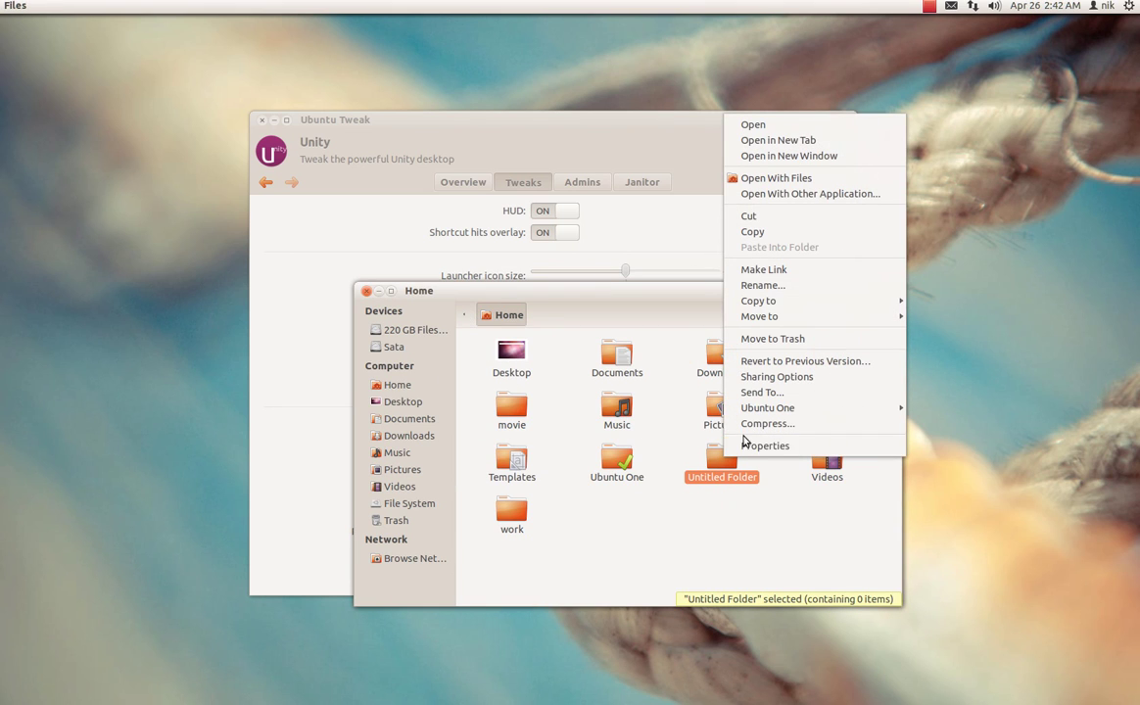
click(774, 338)
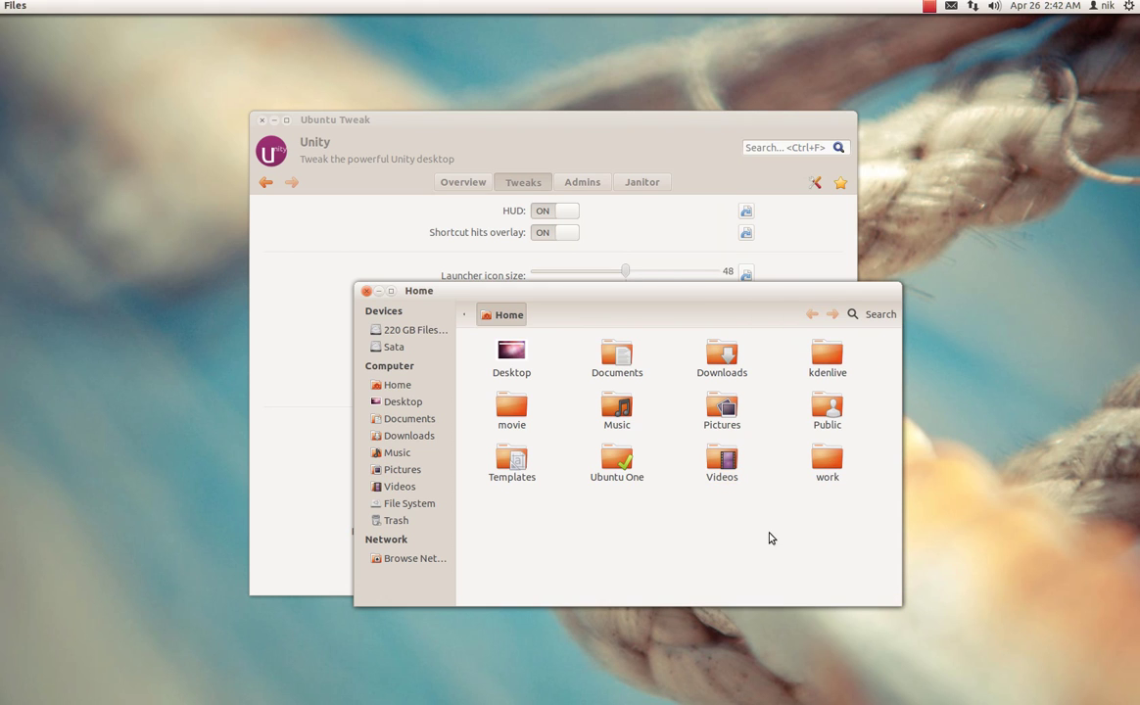
click(378, 292)
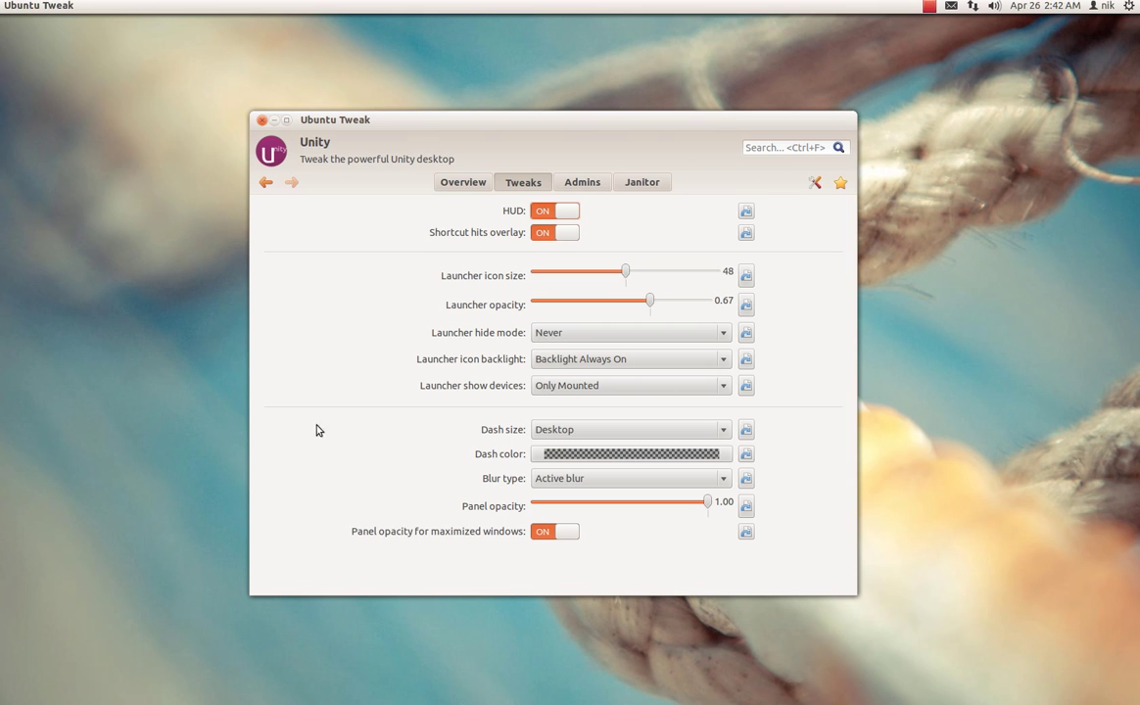
Open the Source Center from Ubuntu Tweak's admin tools.
click(582, 184)
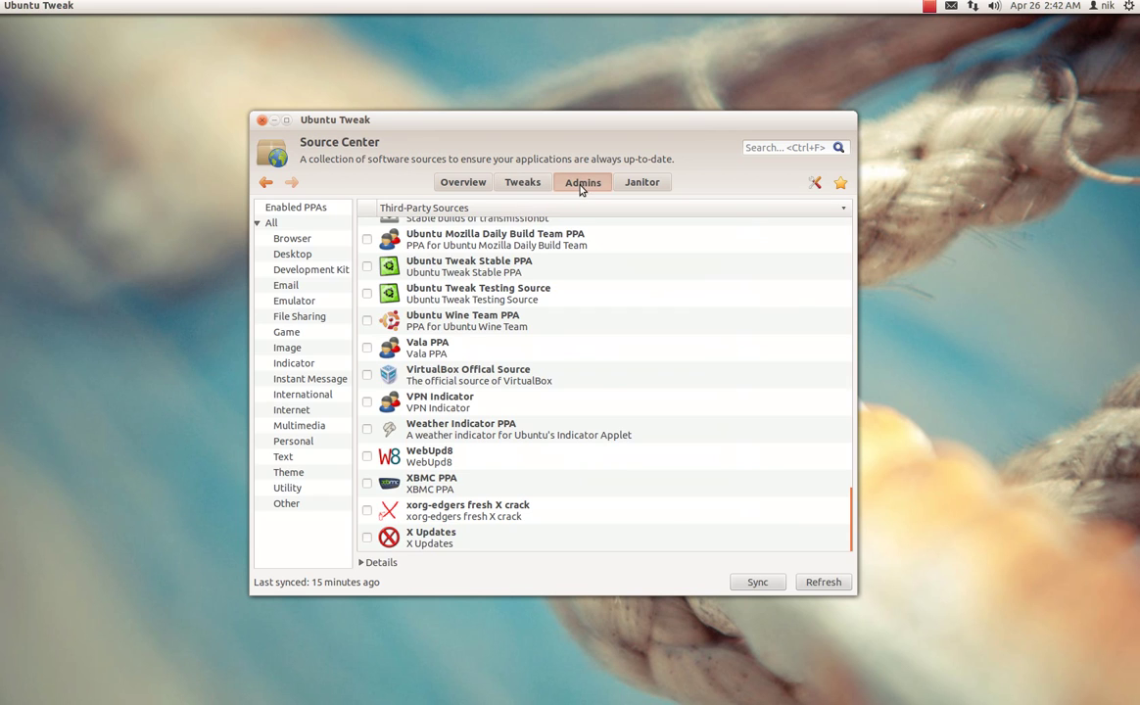
click(582, 184)
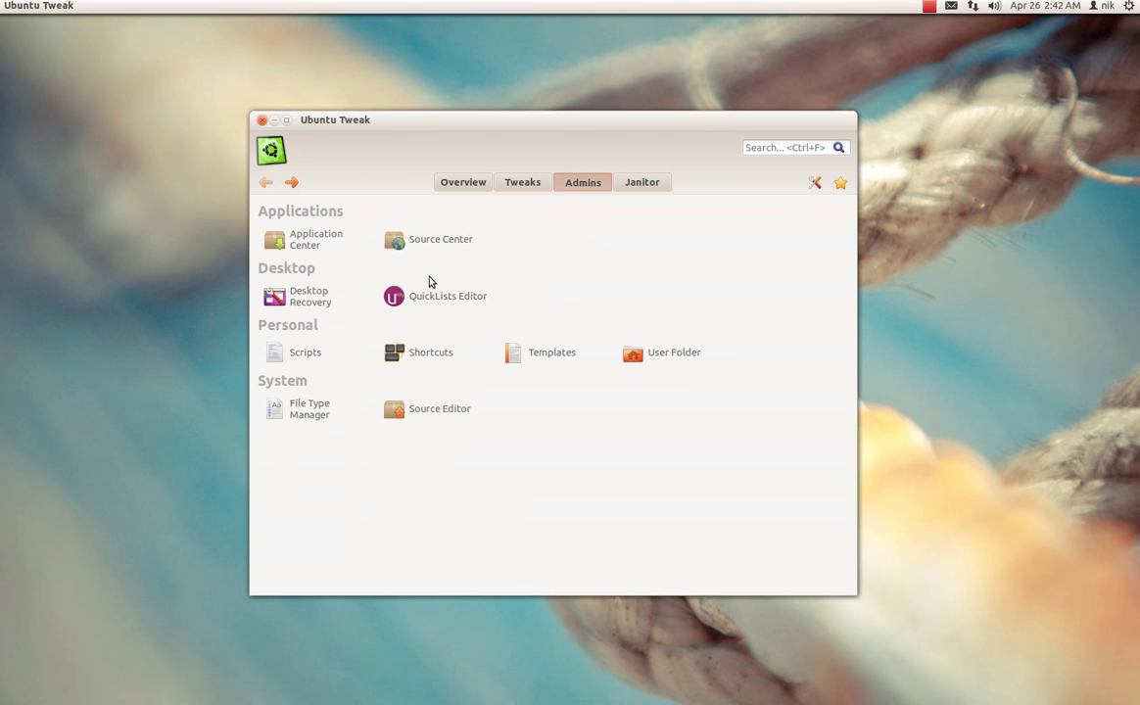
click(431, 245)
drag(522, 129, 465, 114)
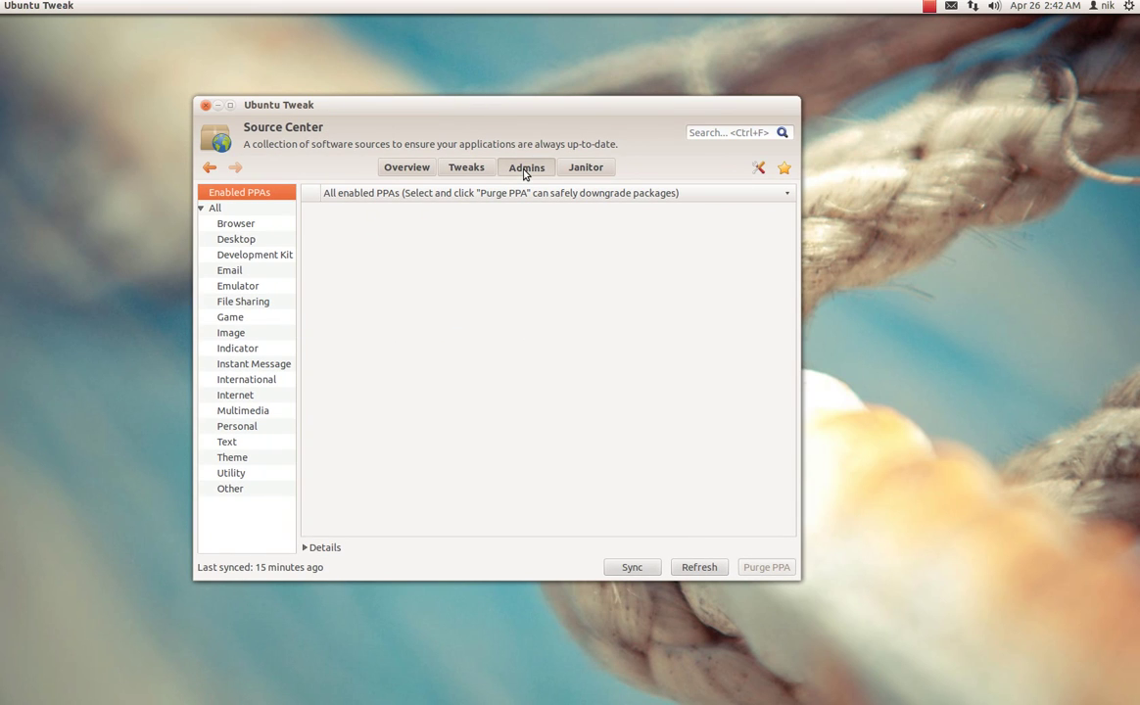
click(526, 168)
click(417, 235)
Sync the Source Center's software sources and display the third-party sources in the Browser category.
click(632, 568)
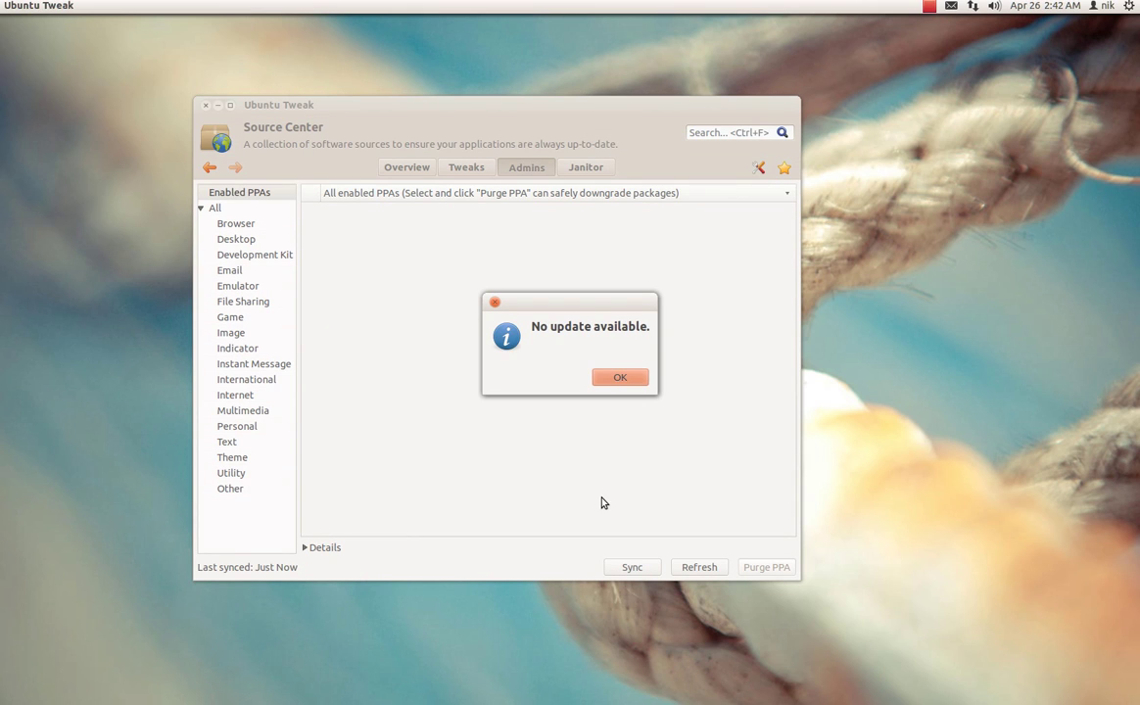
click(617, 379)
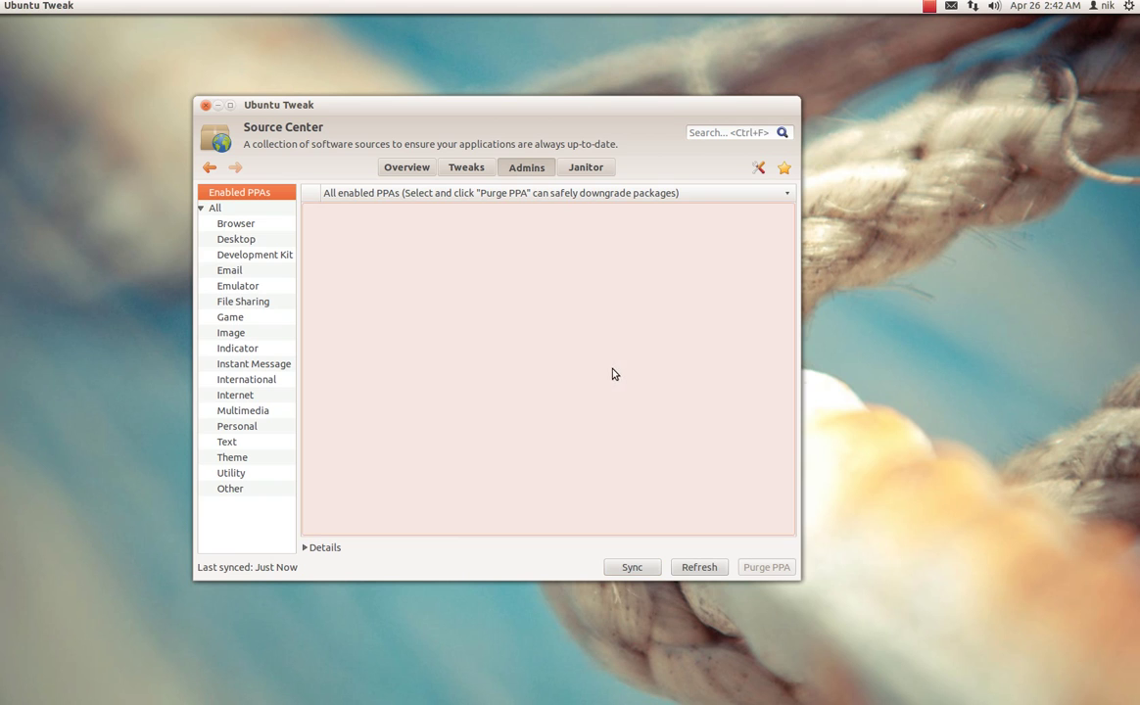
click(235, 224)
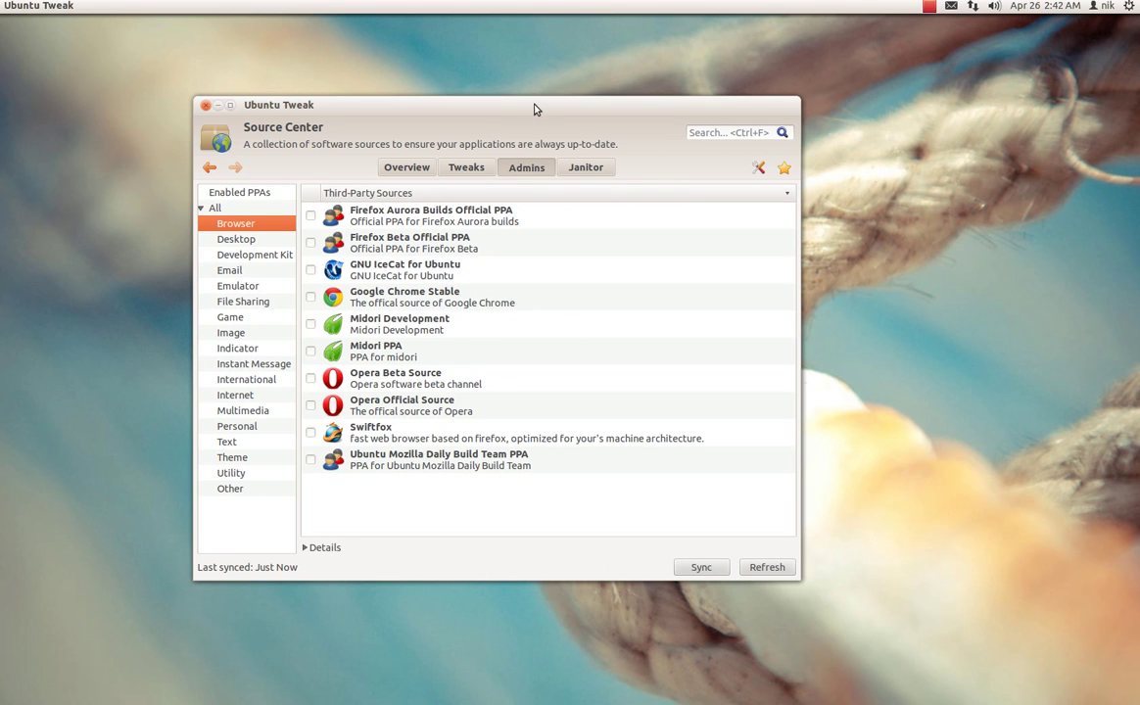
drag(534, 109, 530, 107)
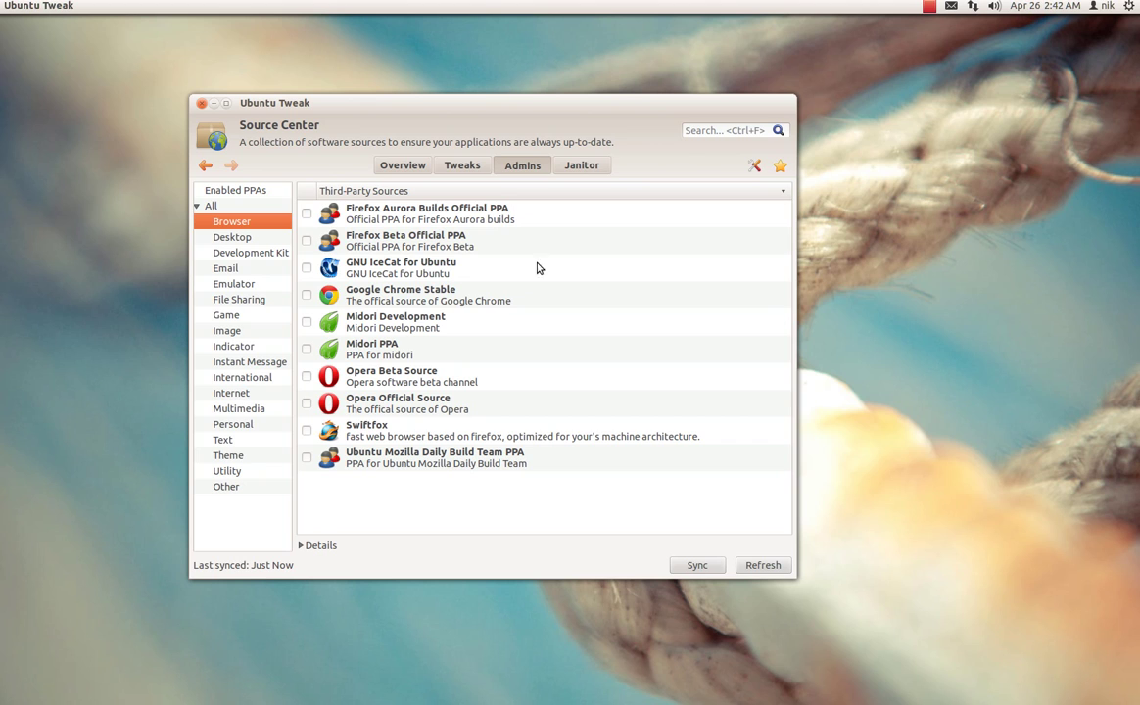
Browse the Source Center's third-party sources by category, from Desktop, Email and Game through Indicator and Multimedia to Personal.
click(231, 239)
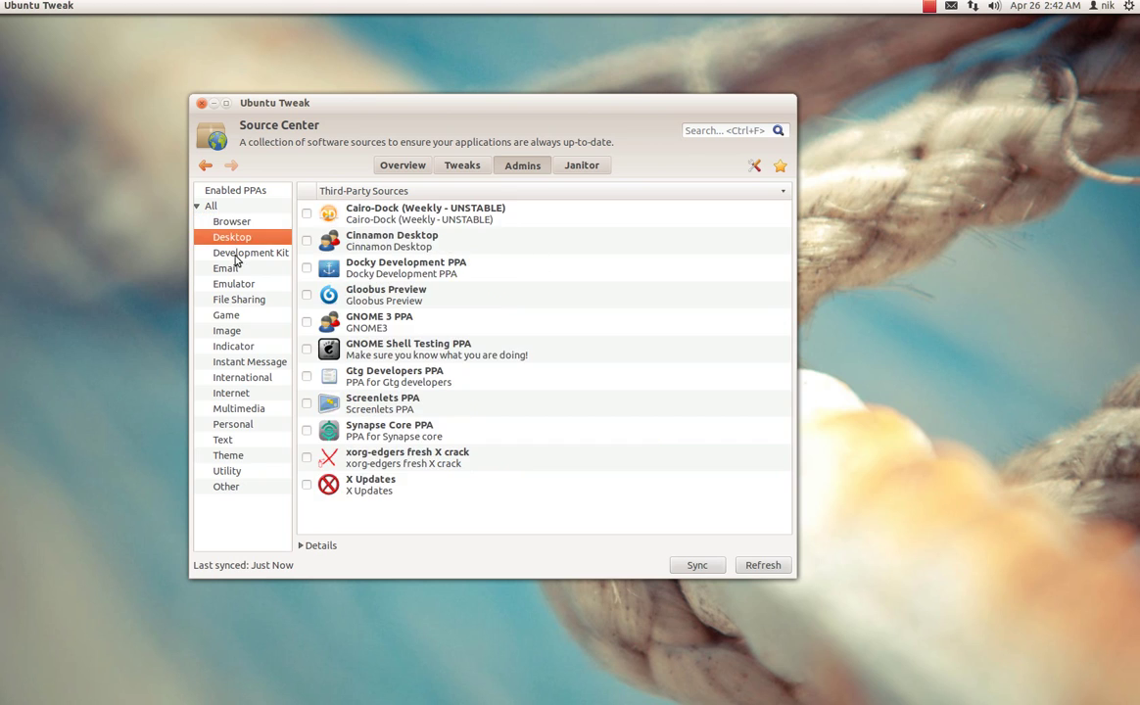
click(227, 252)
click(227, 268)
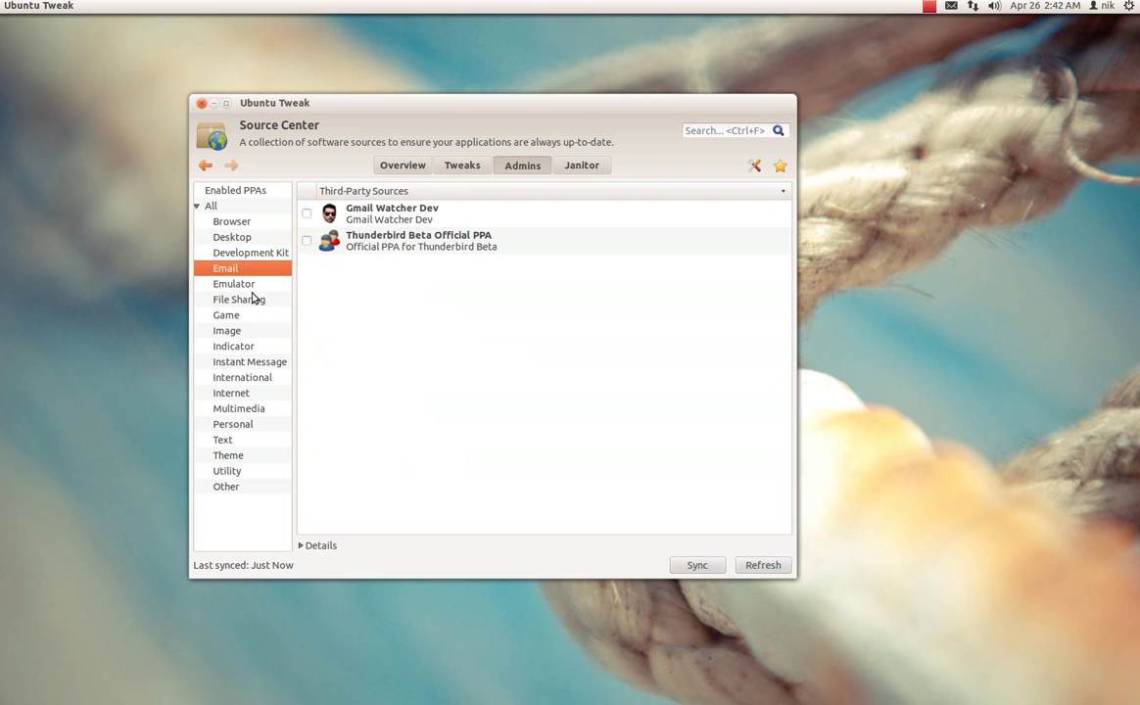
click(252, 299)
click(253, 314)
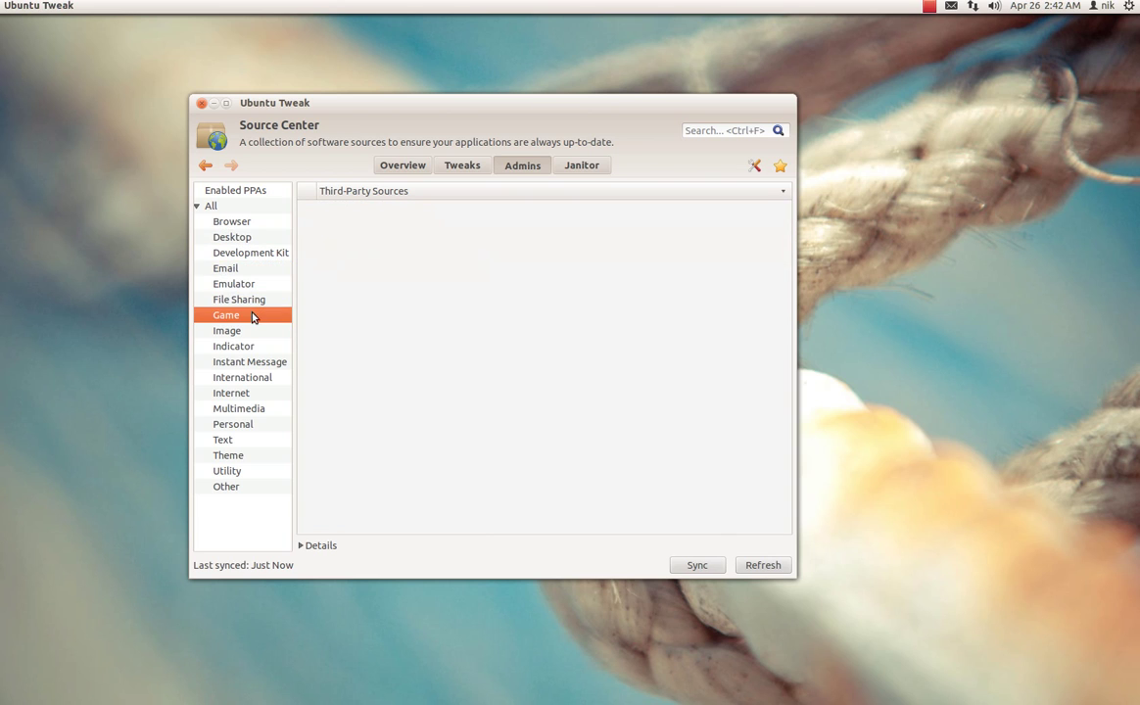
click(253, 332)
click(257, 349)
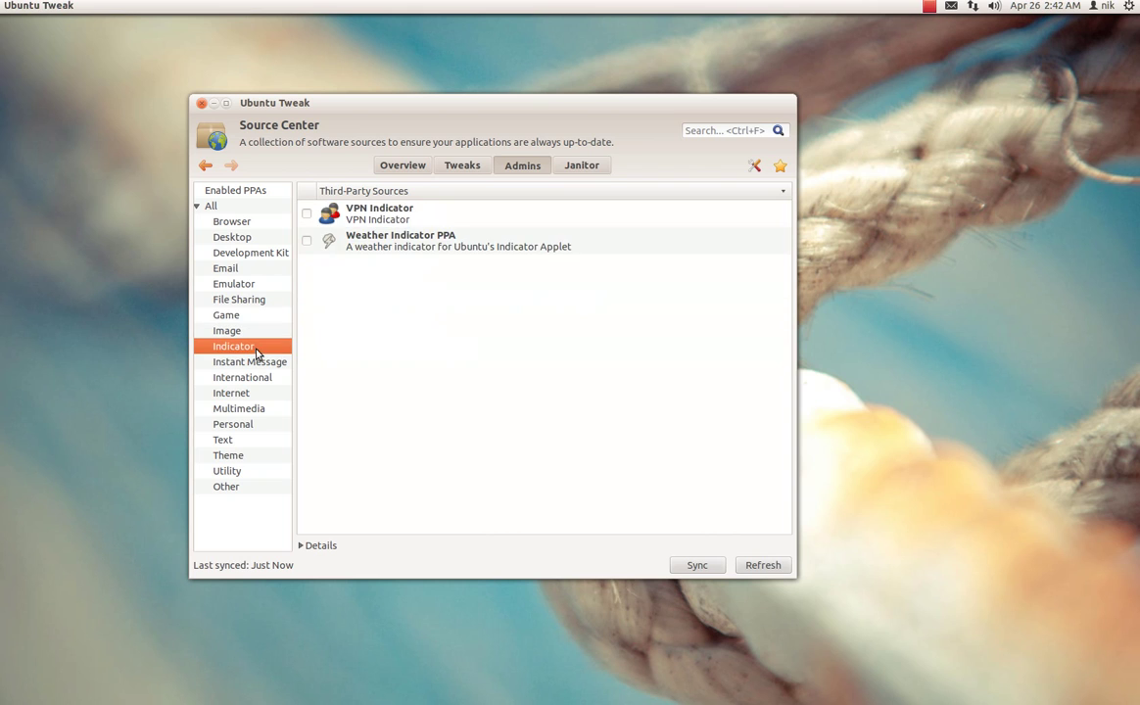
click(259, 361)
click(262, 380)
click(256, 410)
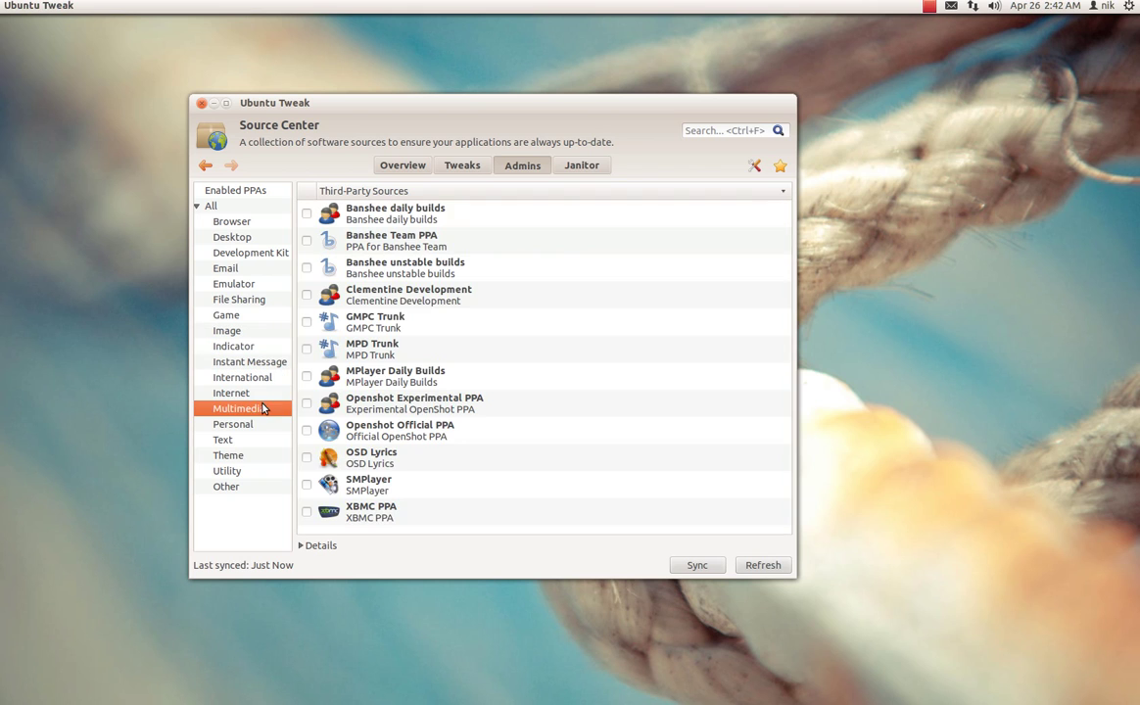
click(255, 427)
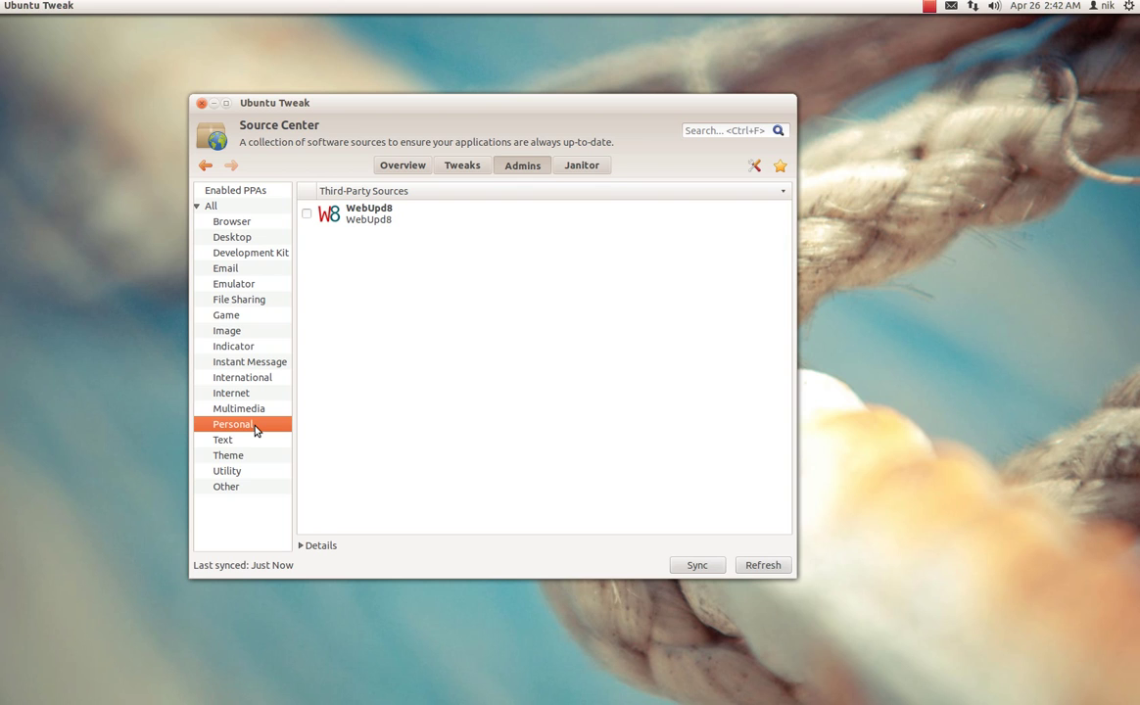
View the Login Settings page among Ubuntu Tweak's tweaks and close Ubuntu Tweak.
click(446, 166)
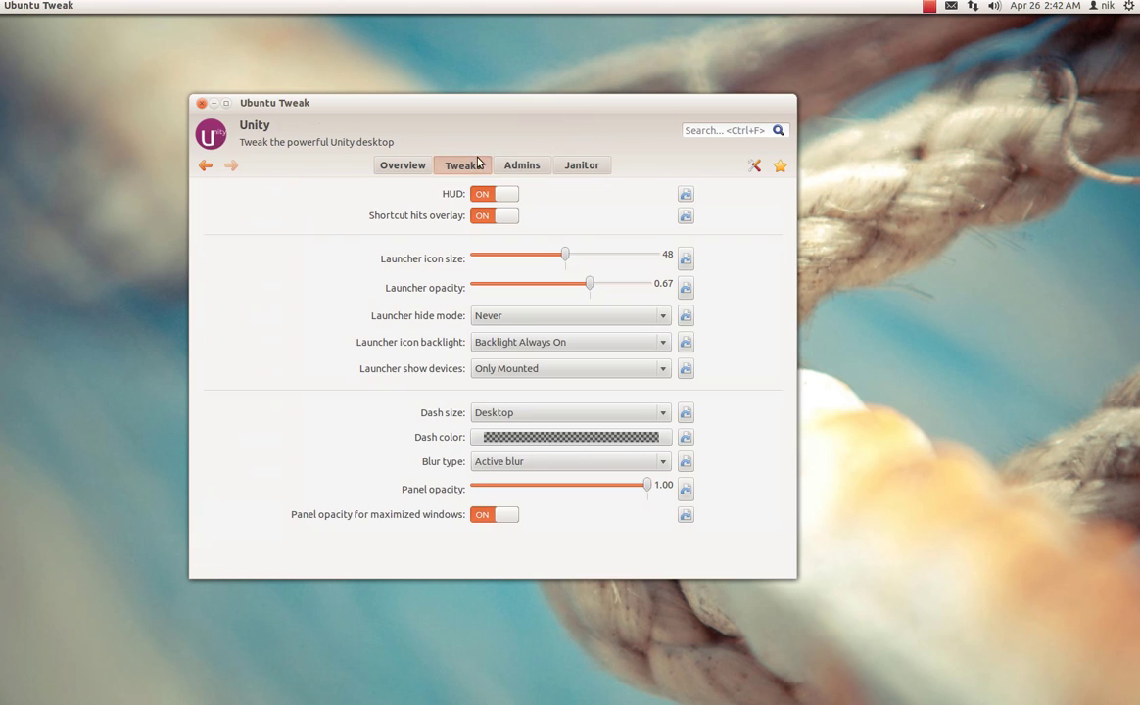
click(468, 164)
drag(518, 113, 502, 105)
click(243, 268)
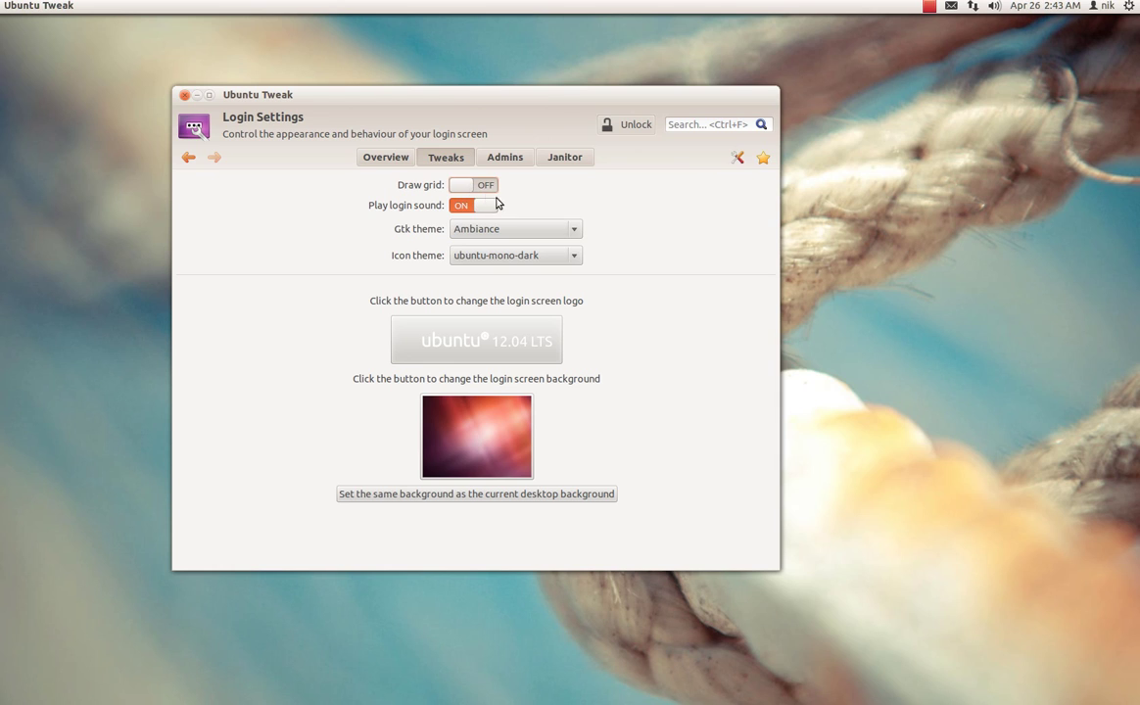
drag(543, 96, 545, 99)
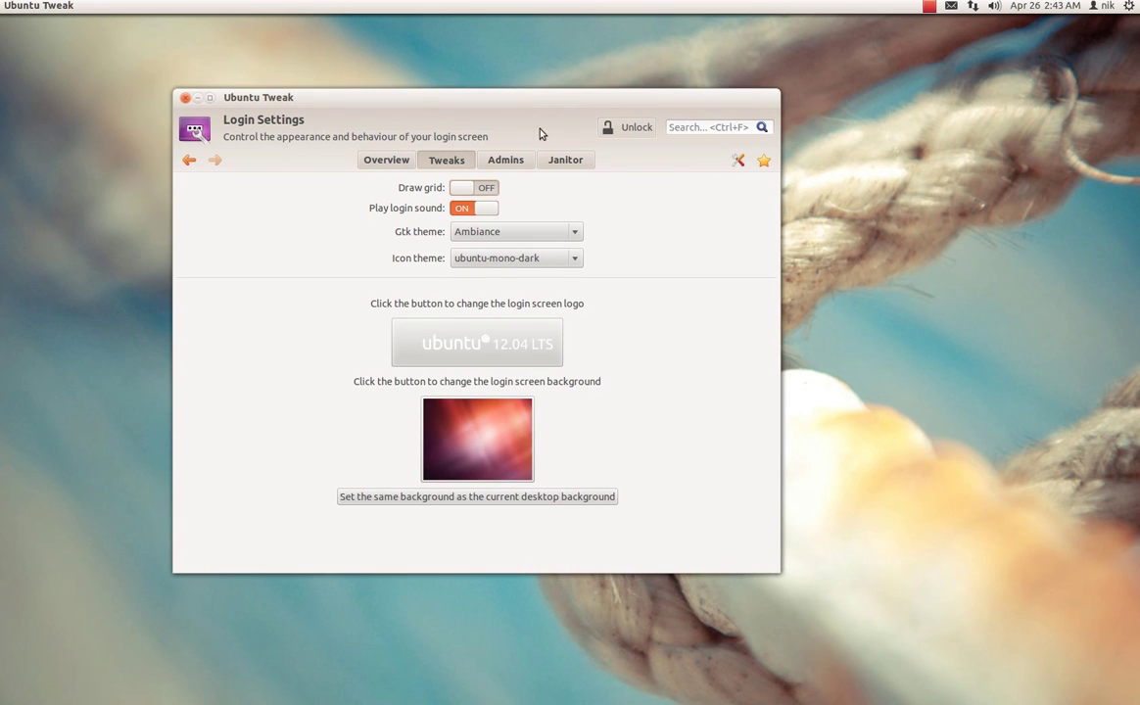
click(185, 97)
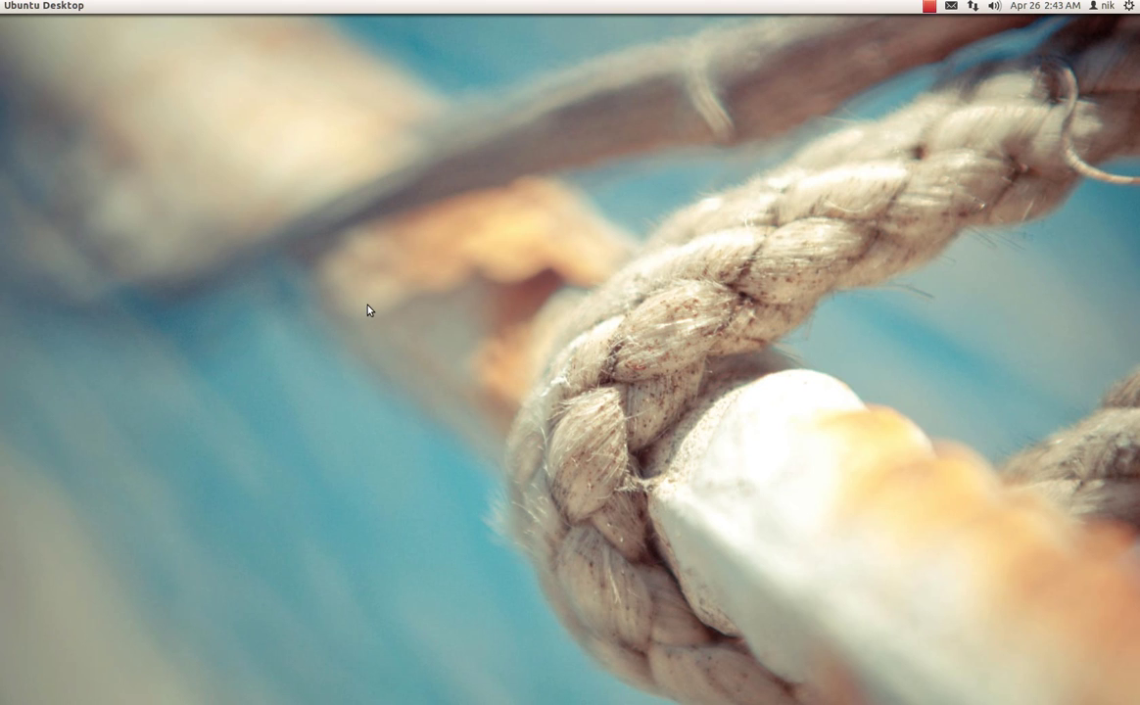
Open the Home folder in Files, test snapping its window to both side edges of the screen, and dismiss it.
mouse_move(1, 183)
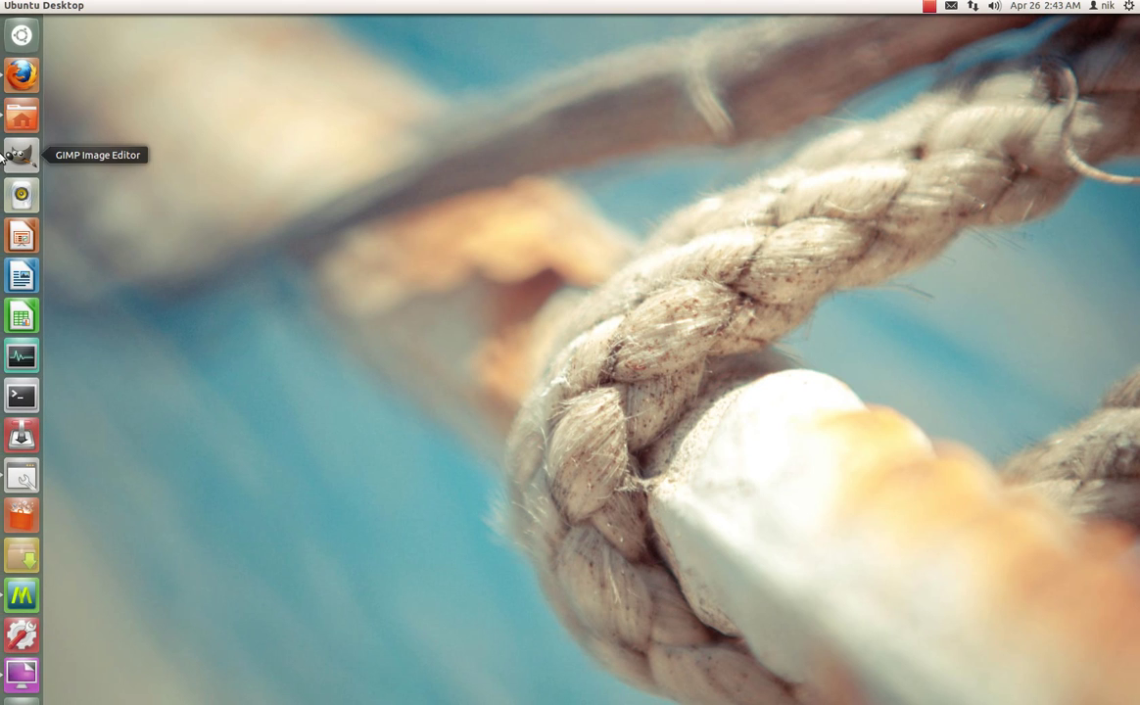
click(21, 107)
drag(624, 291, 1135, 294)
drag(948, 45, 515, 209)
drag(549, 423, 5, 313)
drag(237, 51, 530, 332)
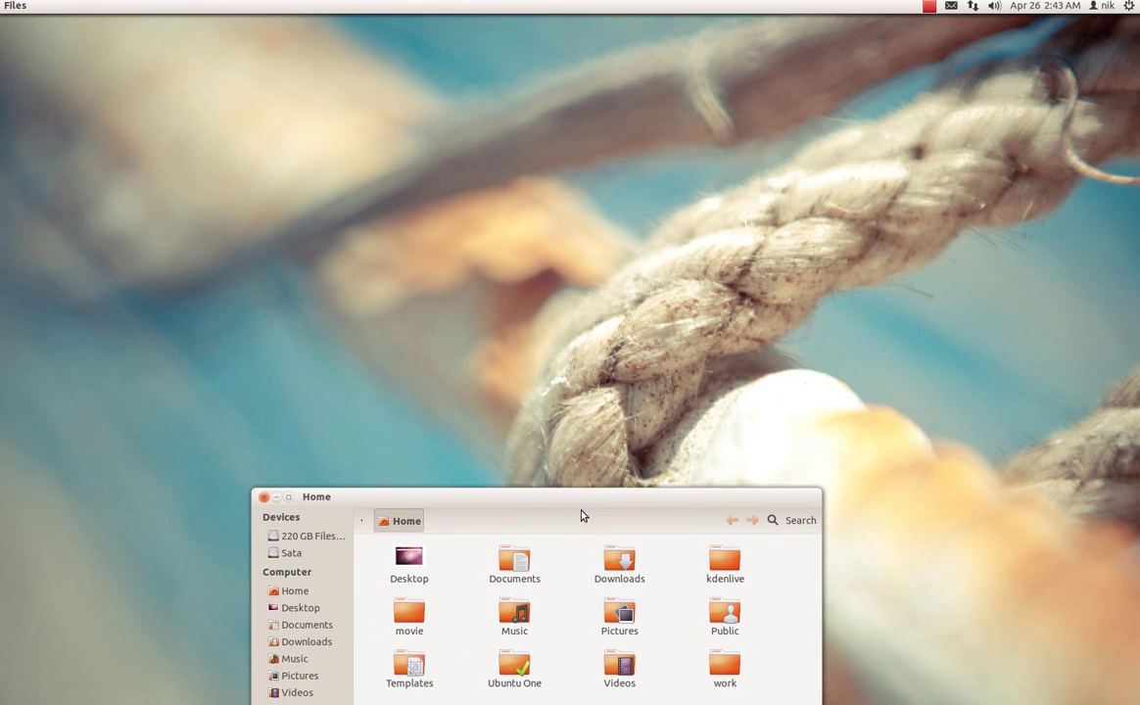
drag(580, 511, 601, 337)
click(347, 348)
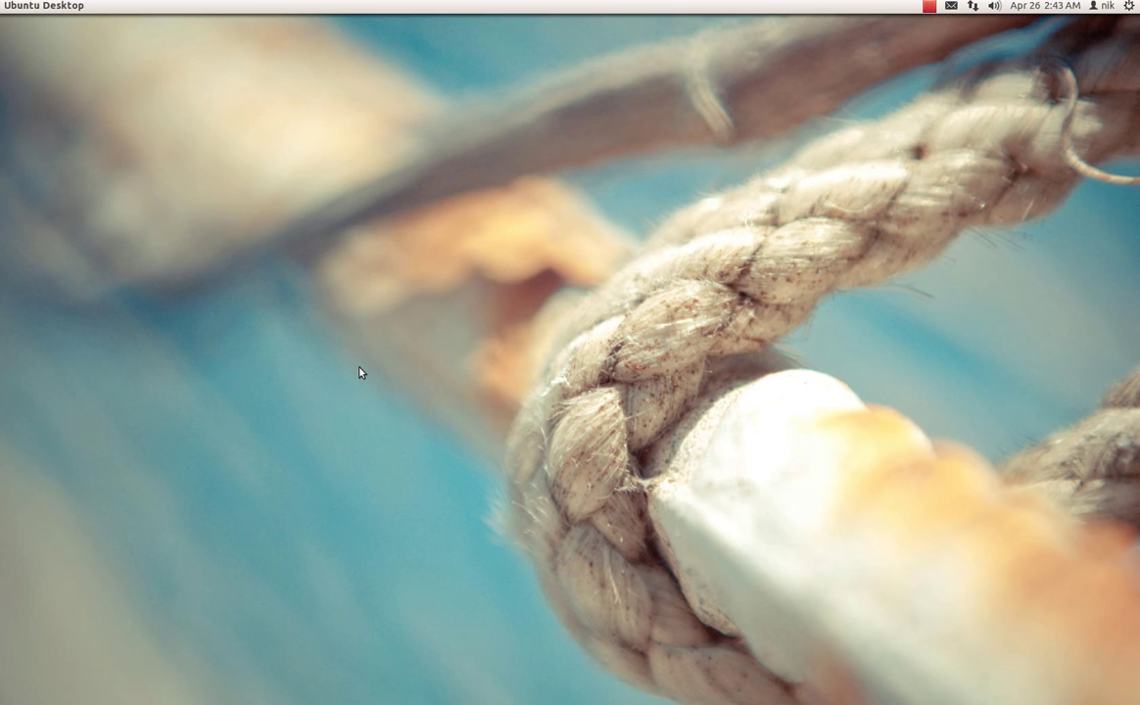
Open CompizConfig Settings Manager, go back from the Snapping Windows page and clear the filter to list all plugins.
key(super)
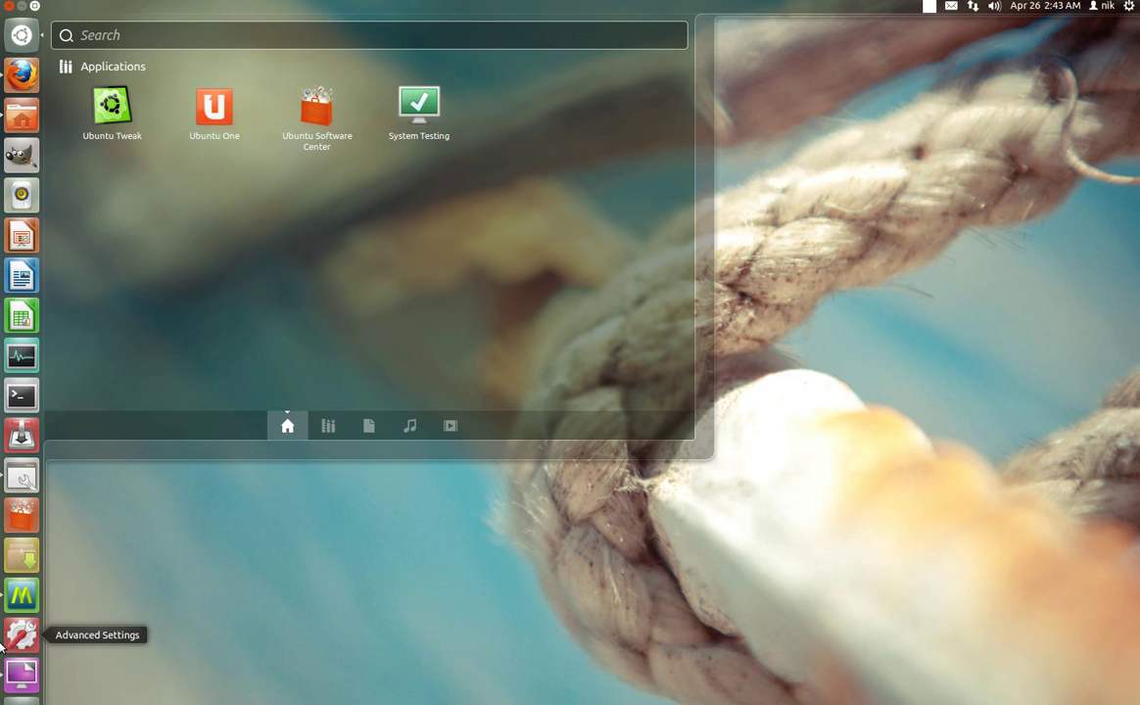
click(21, 477)
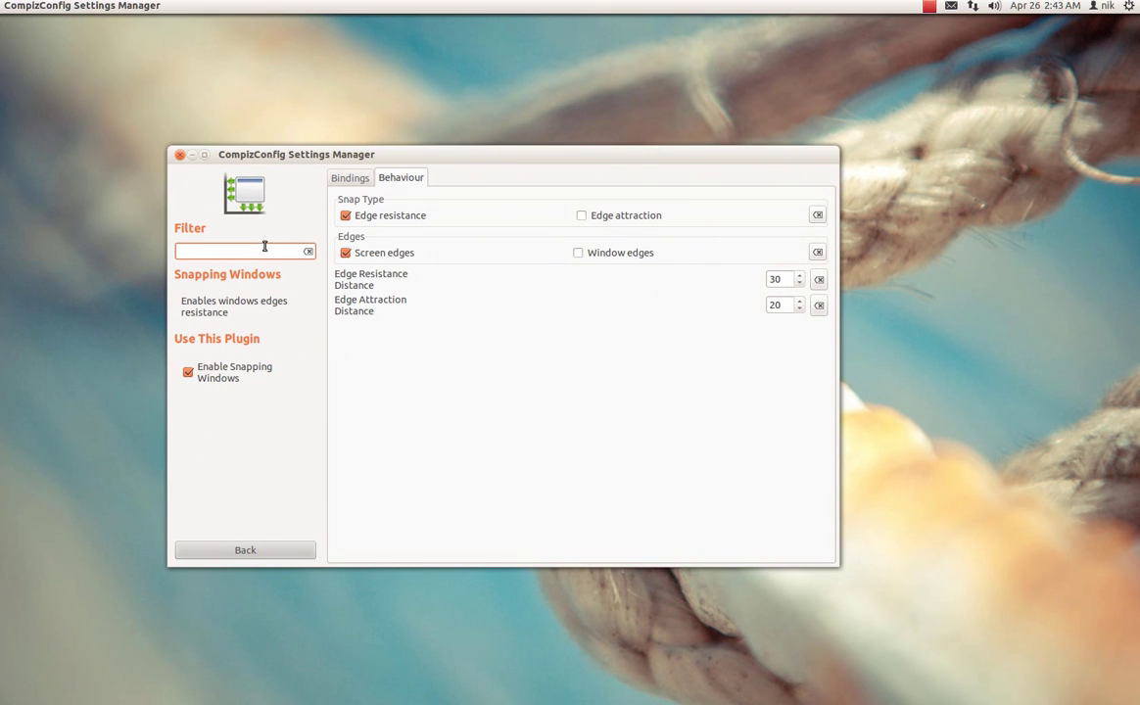
text(sn)
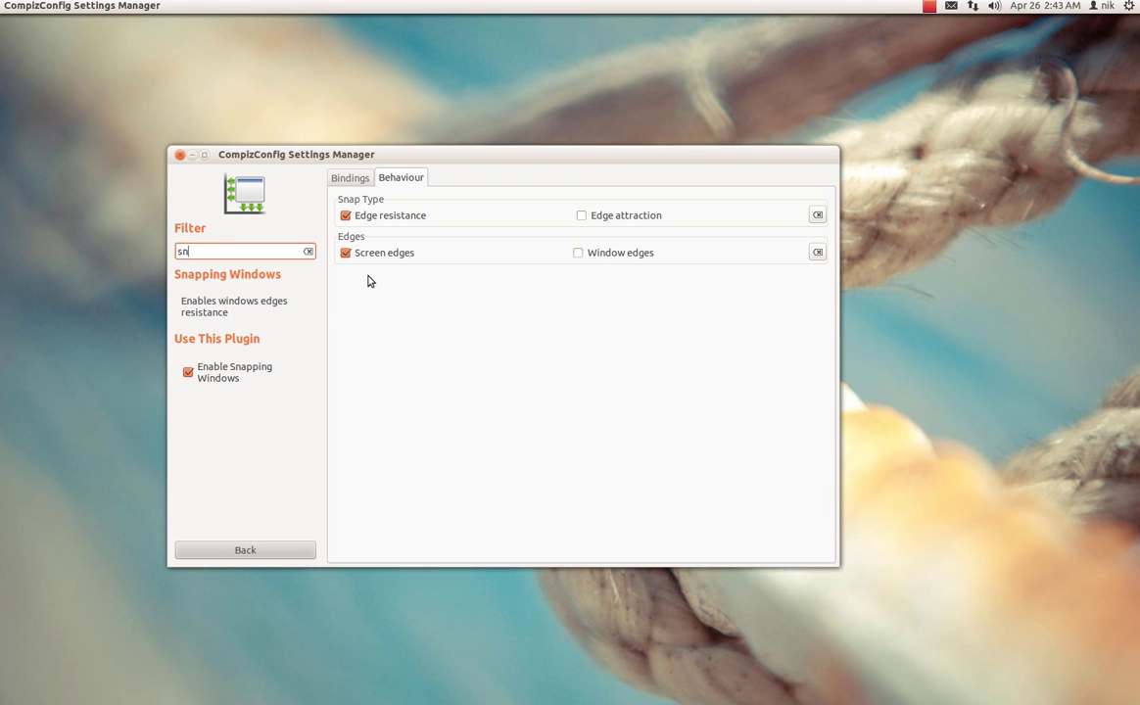
key(BackSpace)
key(BackSpace)
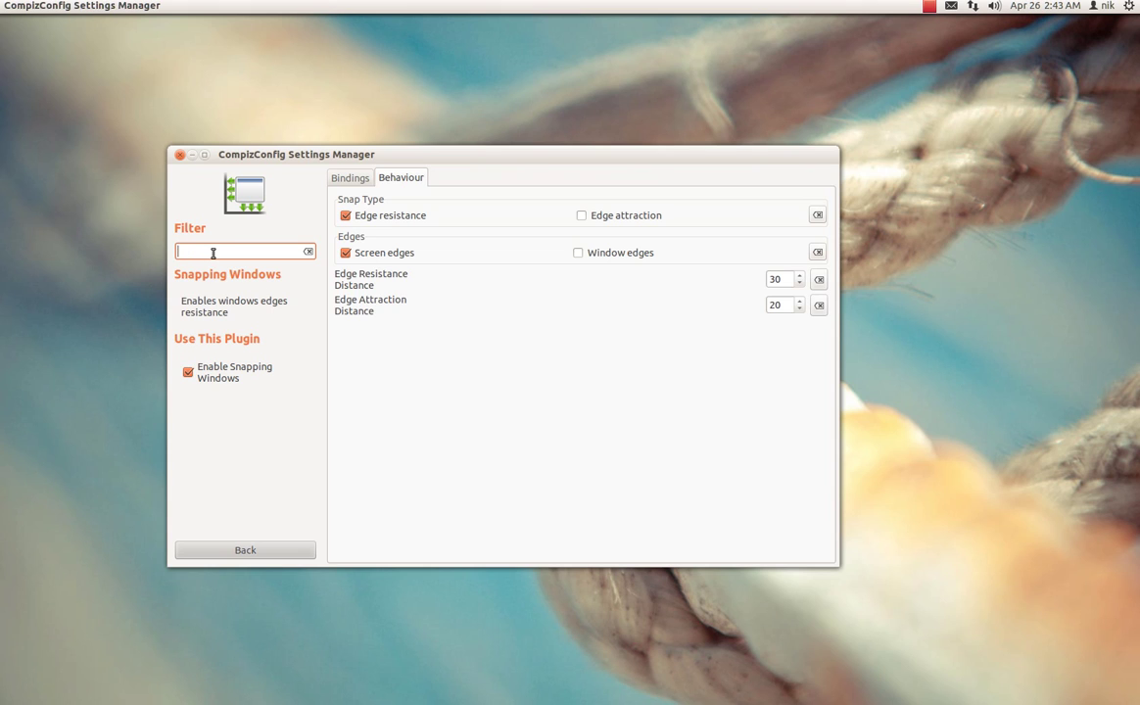
click(304, 558)
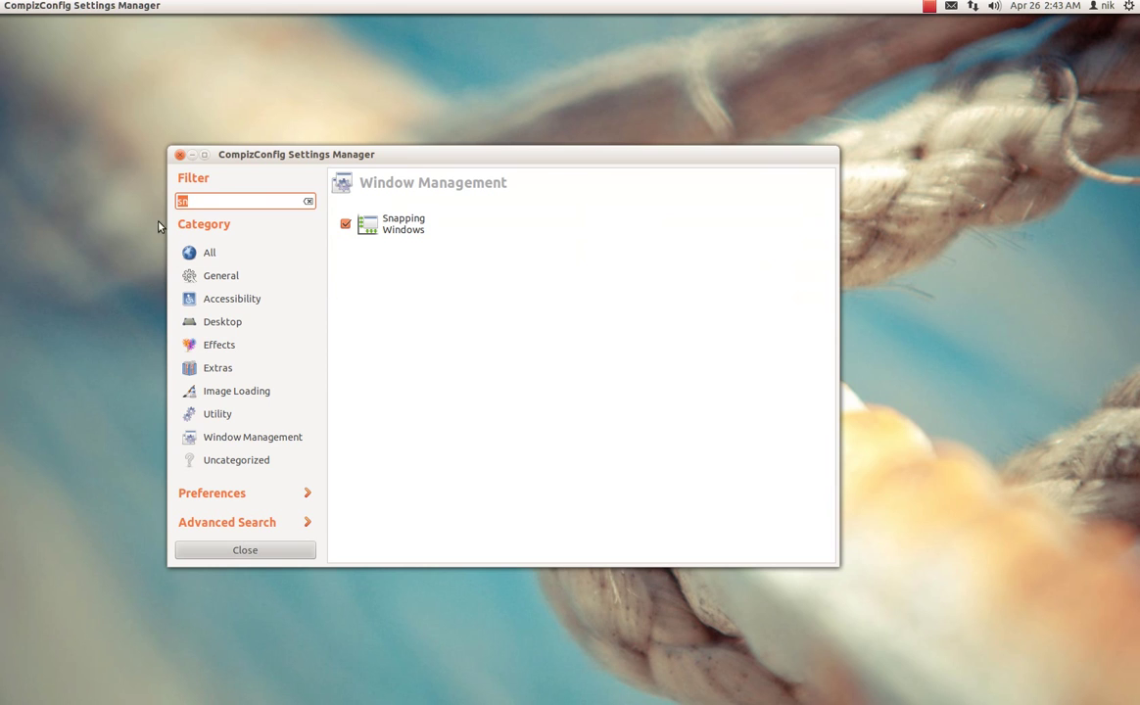
key(BackSpace)
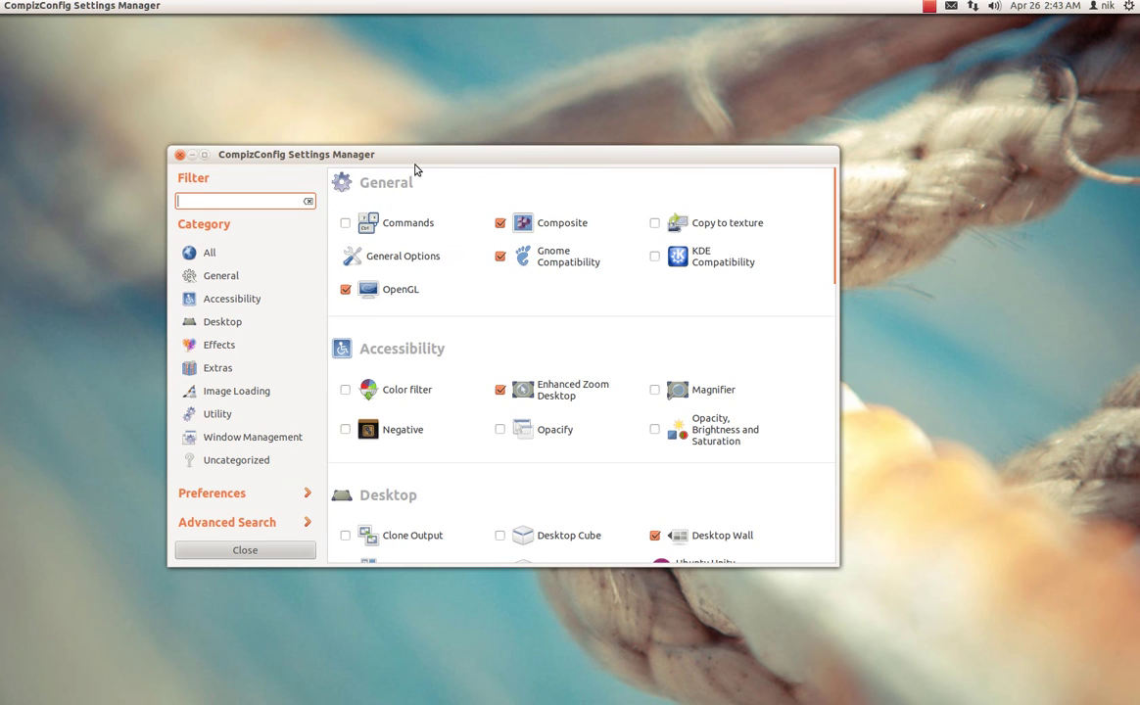
Filter the plugins by "sn", disable Edge resistance and Screen edges in the Snapping Windows behaviour settings, and close CompizConfig.
drag(423, 154, 424, 124)
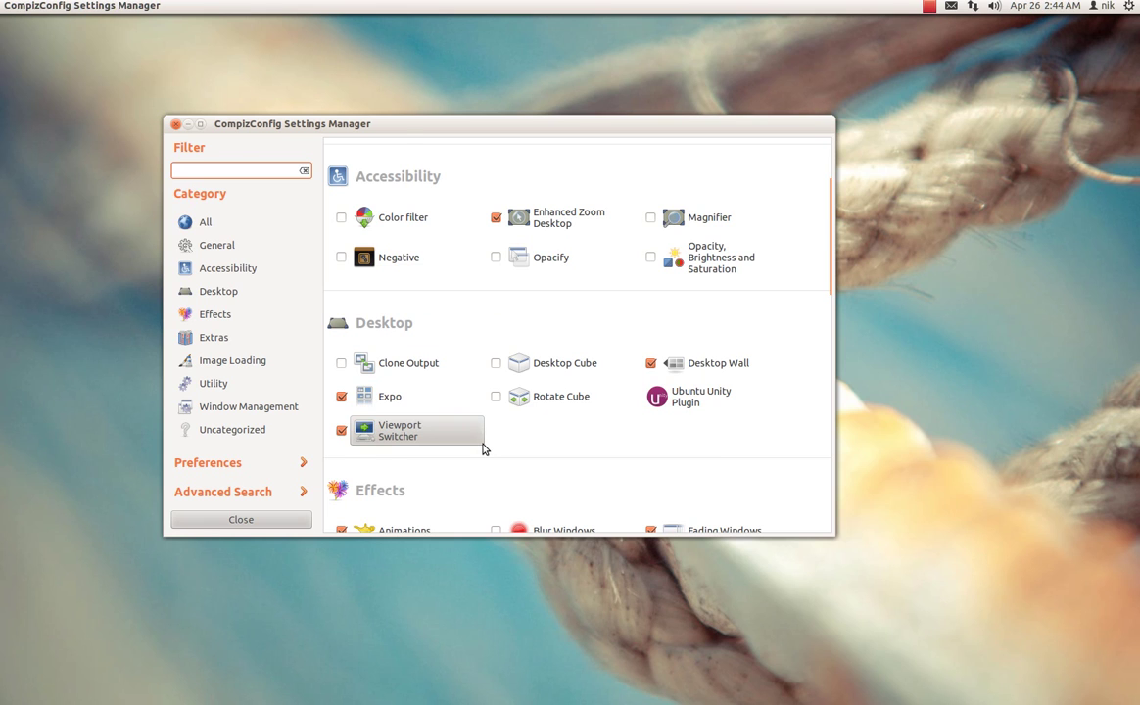
scroll(482, 441, up, 3)
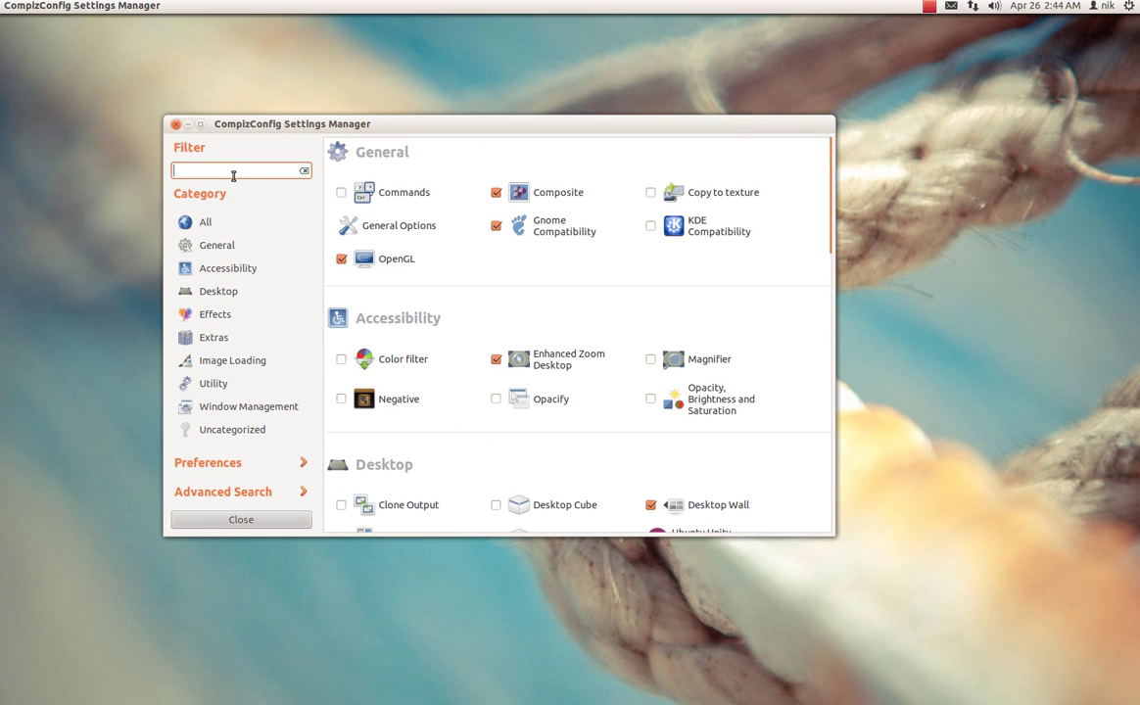
text(sn)
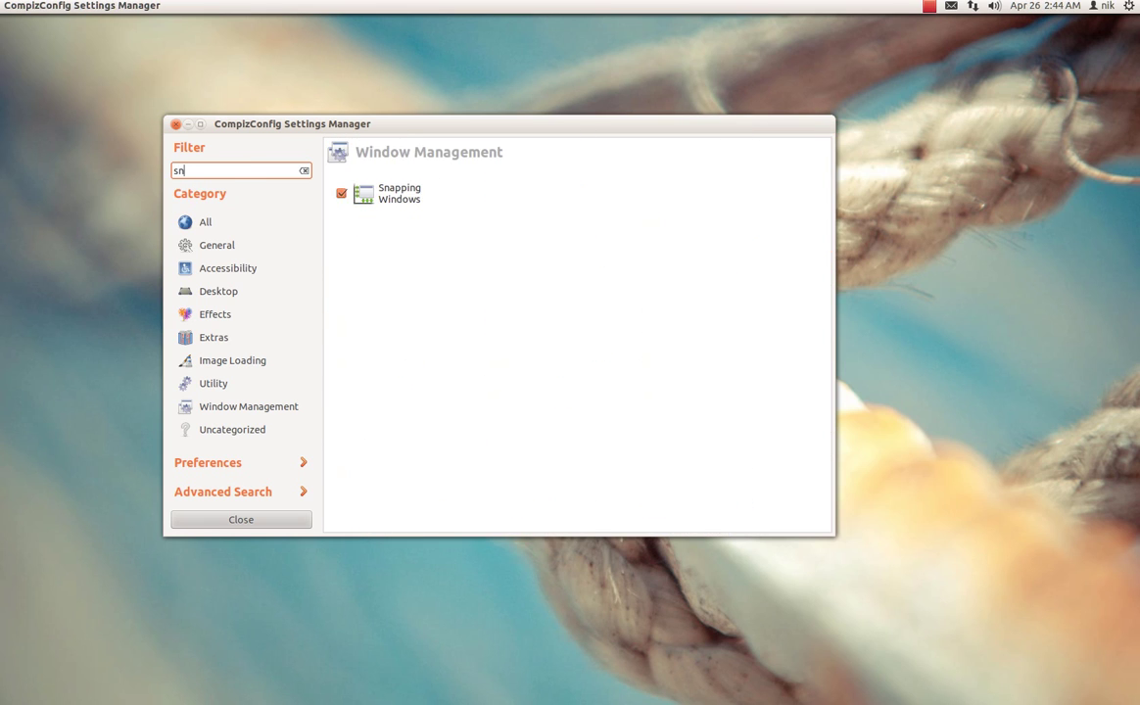
click(382, 203)
click(403, 149)
drag(458, 125, 417, 111)
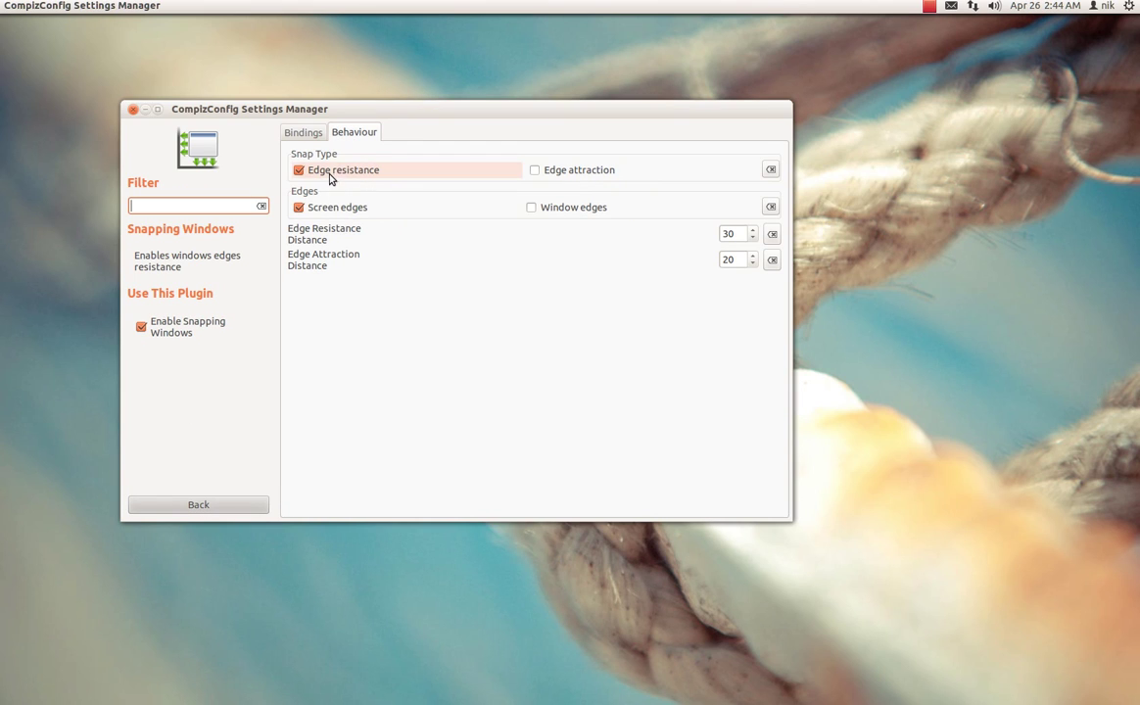
click(327, 206)
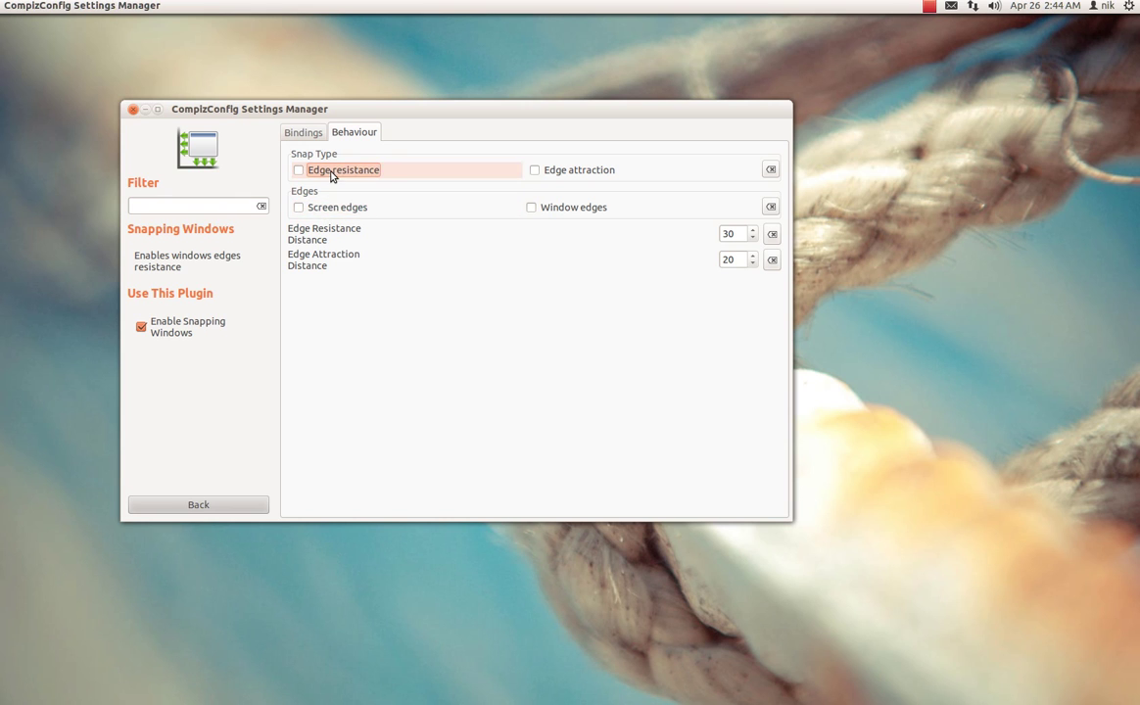
click(133, 109)
Reopen the Home folder, retest snapping its window to the screen's side edges, restore its size and close it.
mouse_move(0, 204)
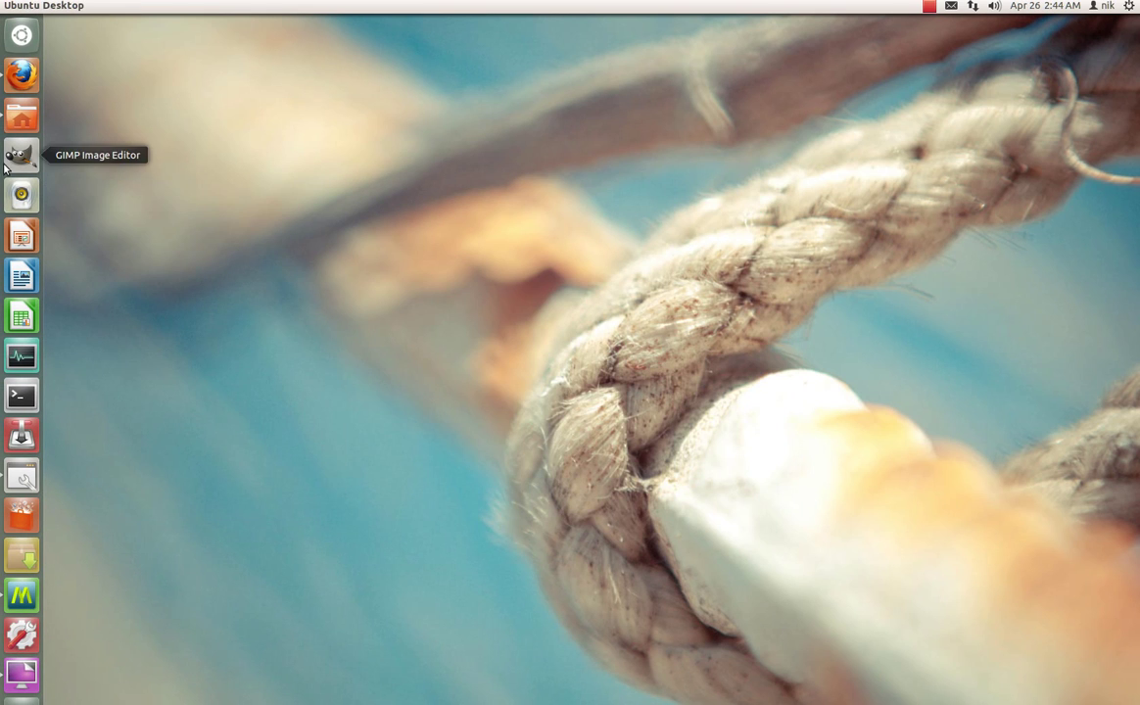
click(22, 115)
drag(546, 351, 1137, 299)
drag(872, 18, 1, 294)
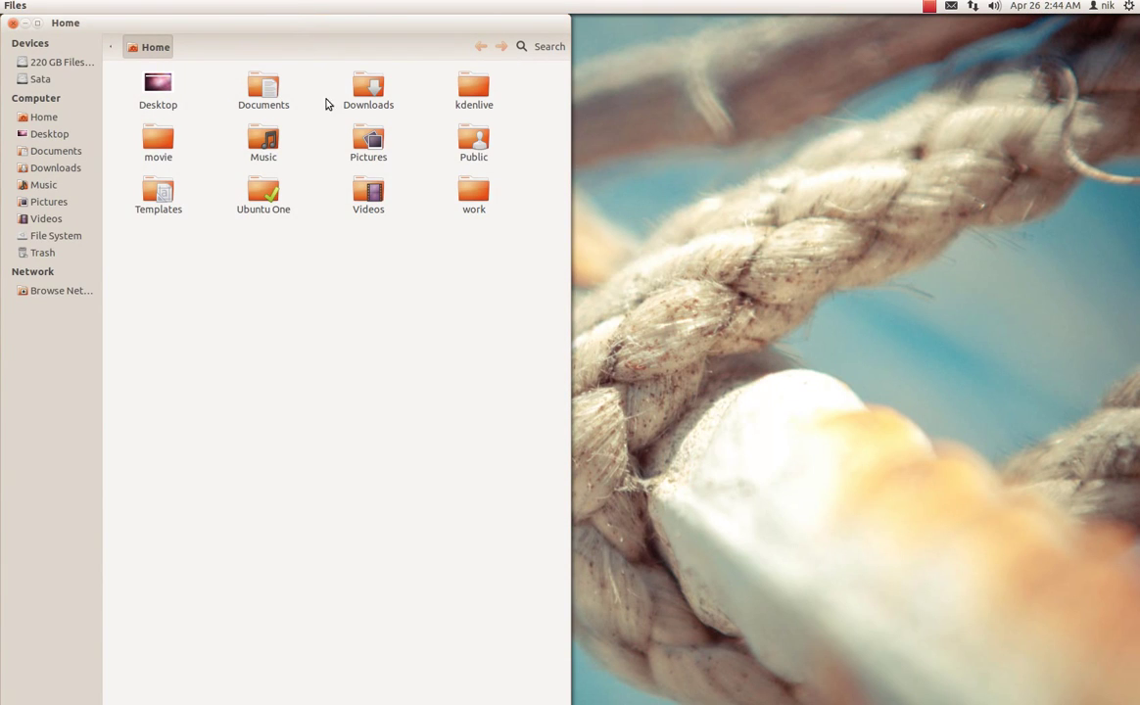
drag(284, 24, 543, 333)
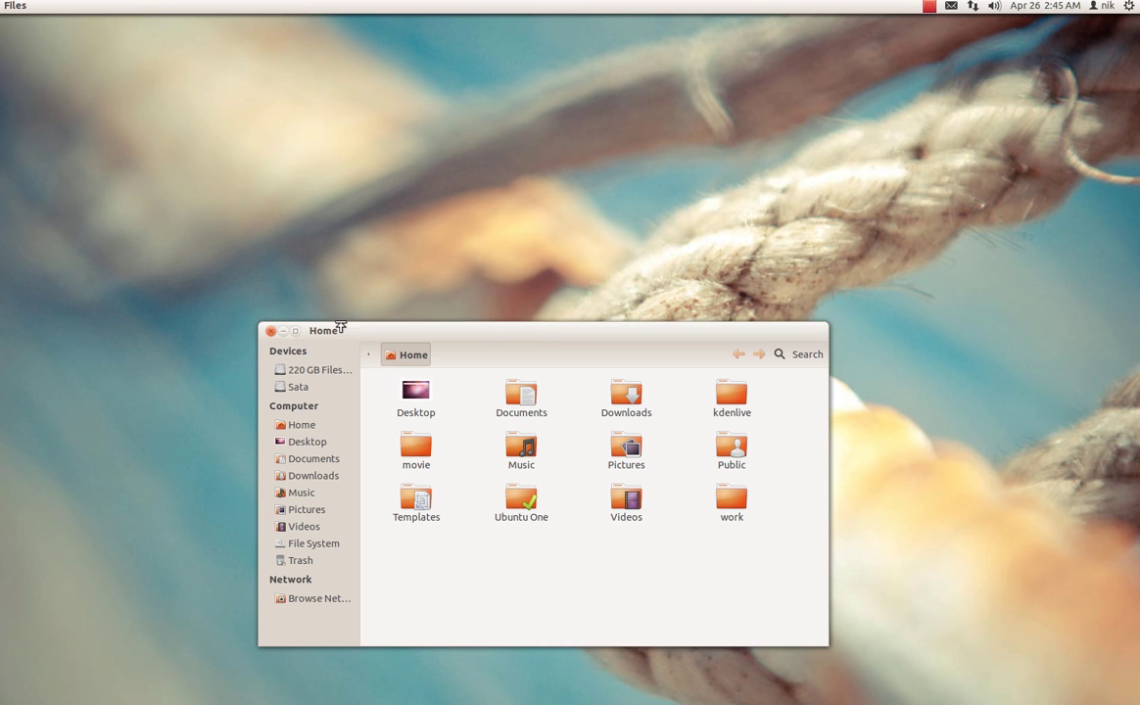
click(271, 330)
Open the Ubuntu Software Center and dismiss the dialog for creating a Software Center account.
mouse_move(3, 431)
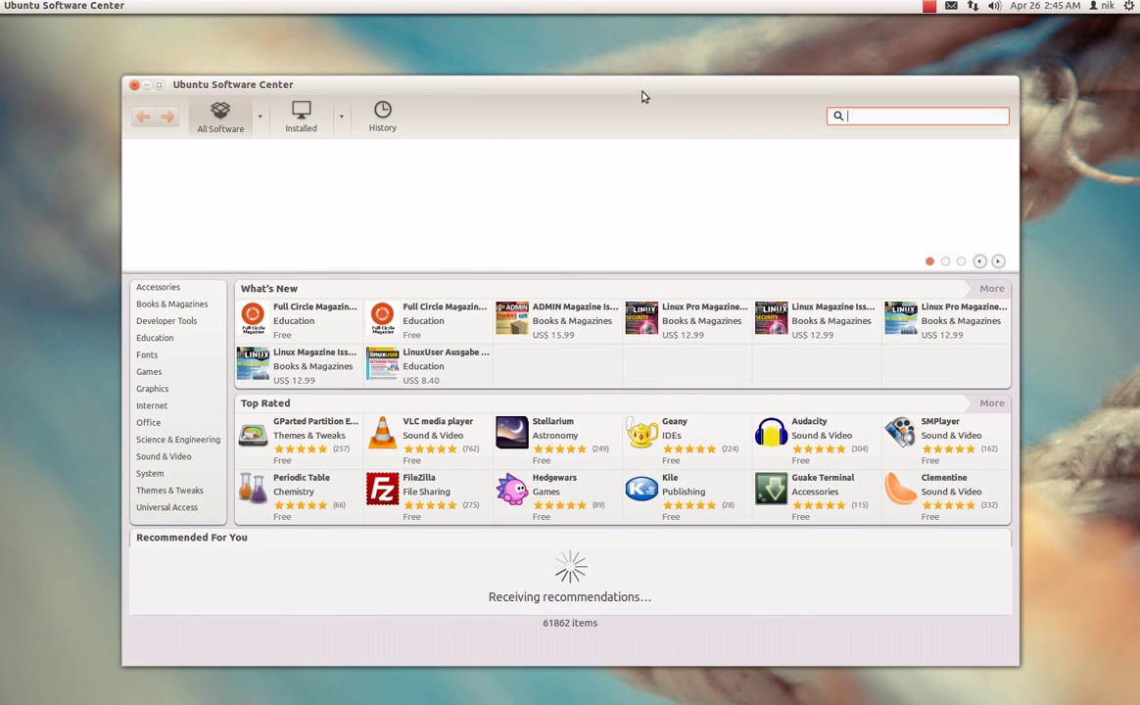
drag(643, 97, 618, 76)
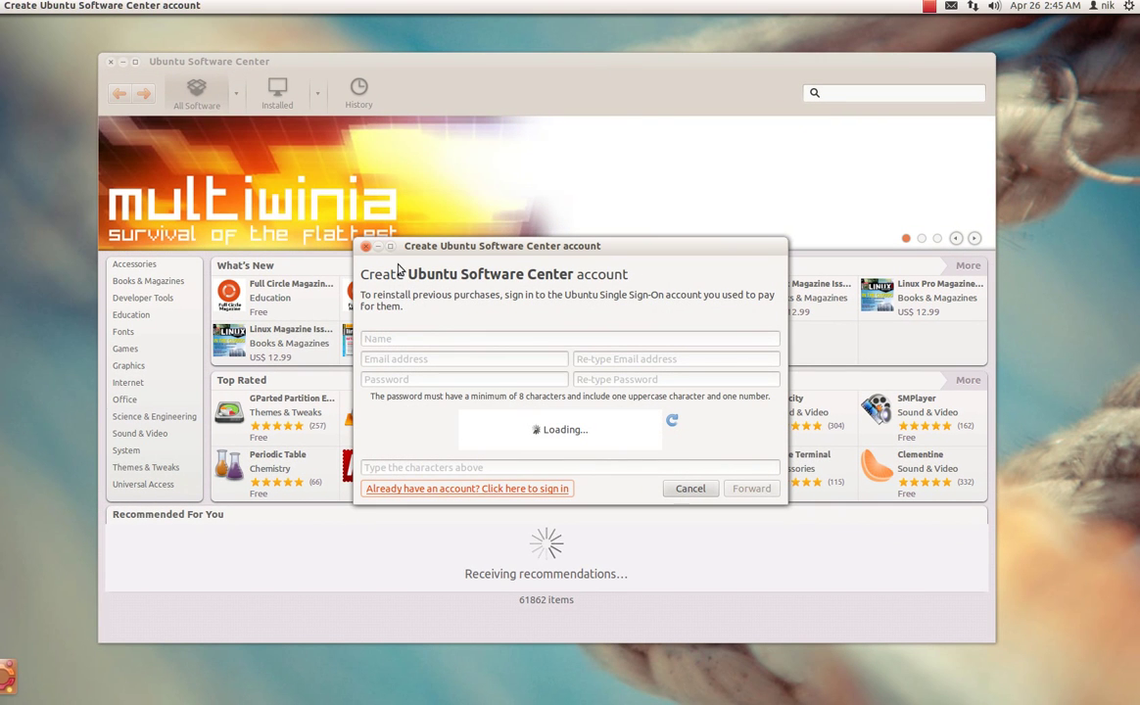
click(366, 246)
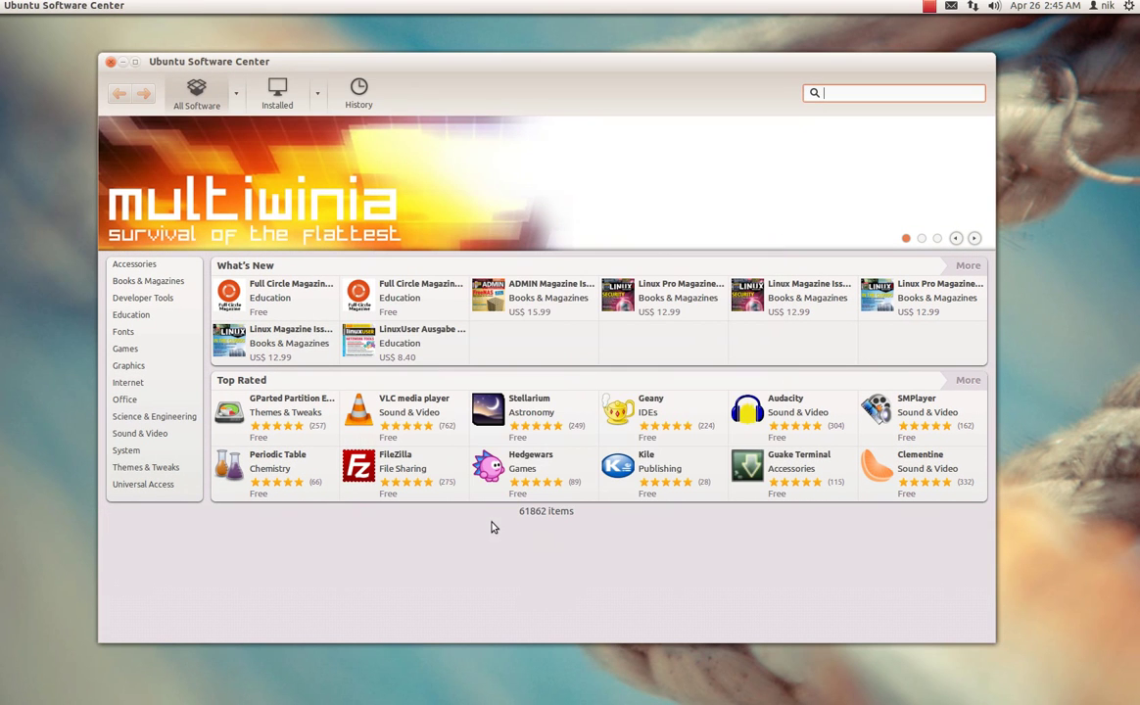
Install VLC media player from the Top Rated list, authenticating with the account password, and revisit its page from All Software.
click(423, 427)
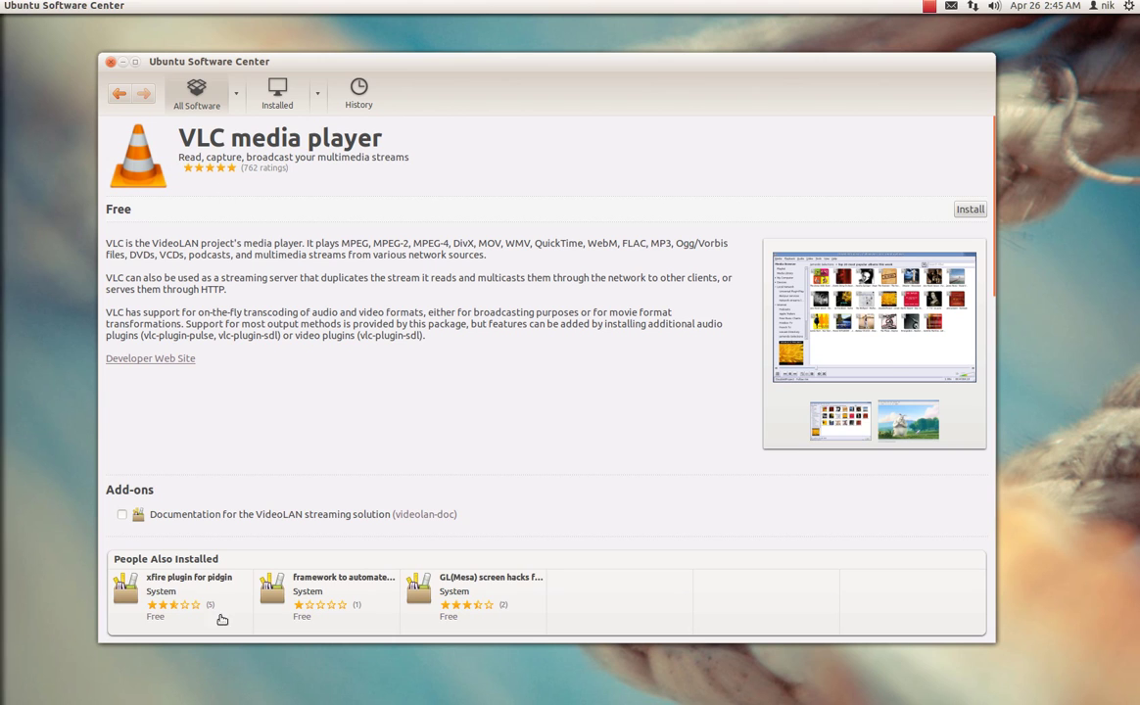
click(969, 209)
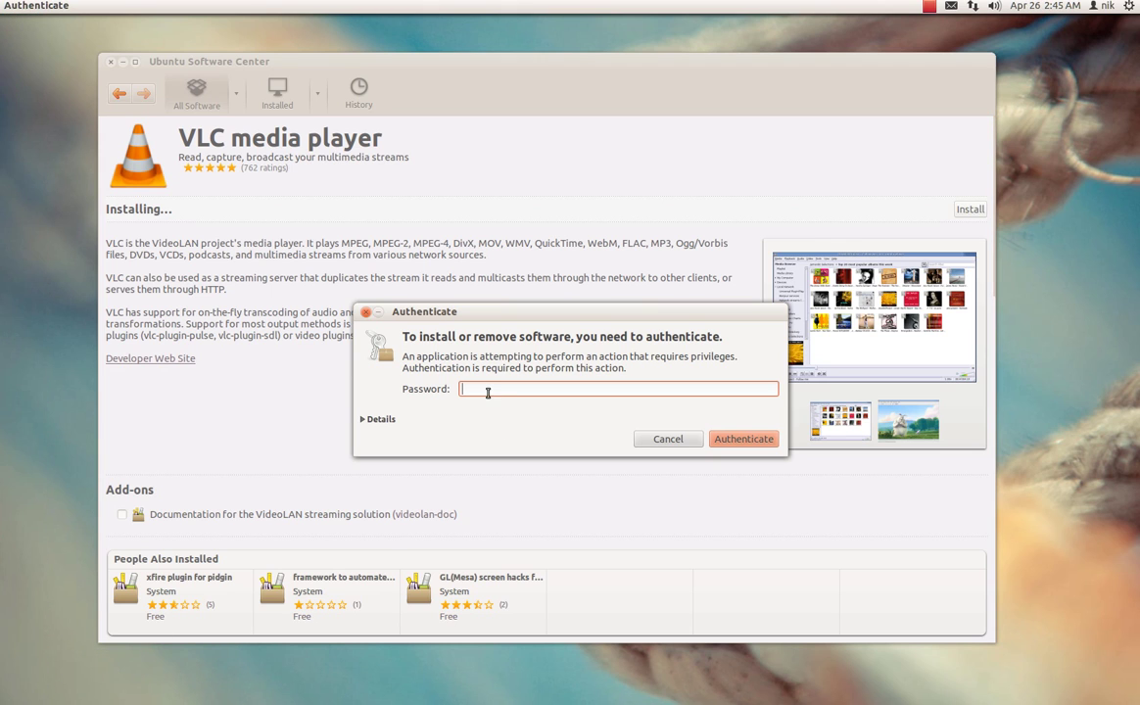
text(****)
key(Return)
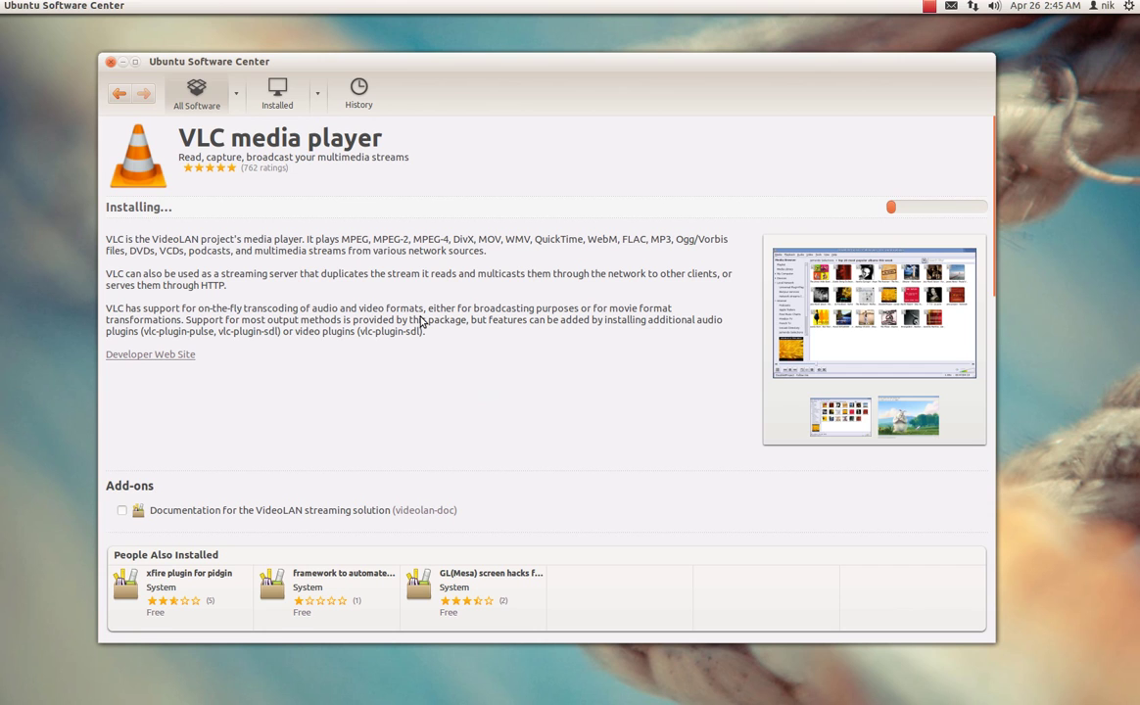
click(196, 89)
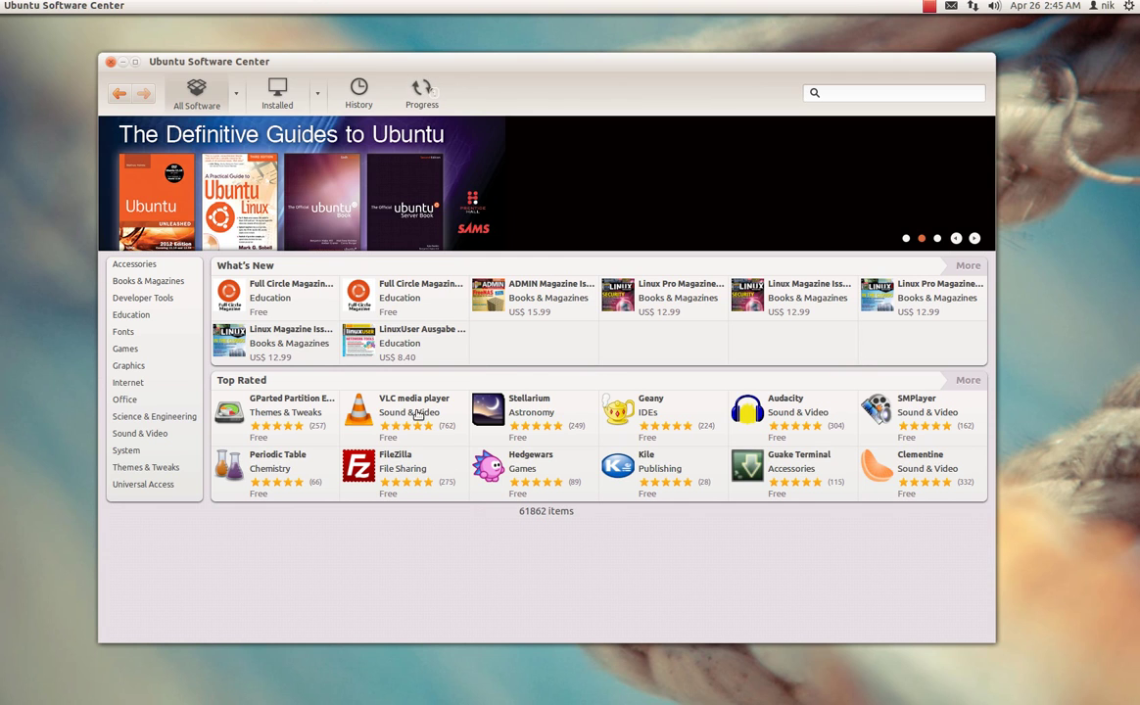
click(384, 394)
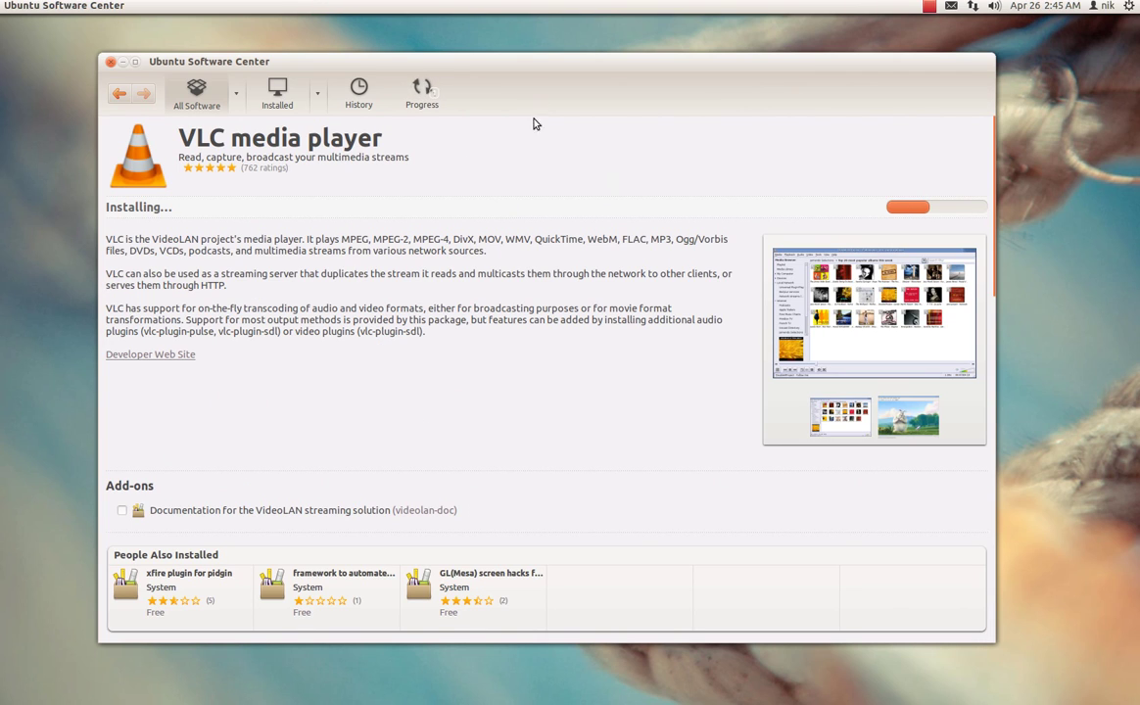
View Clementine's page from the Top Rated list, dismiss the account creation dialog and return to the All Software overview.
click(201, 95)
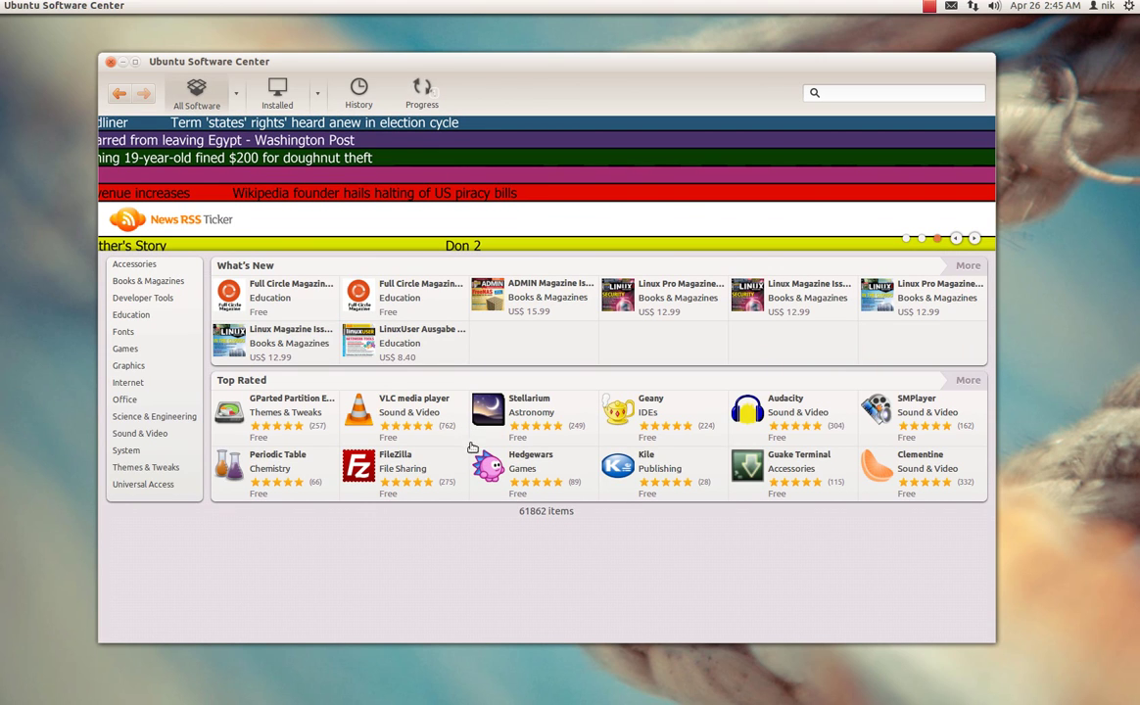
click(910, 460)
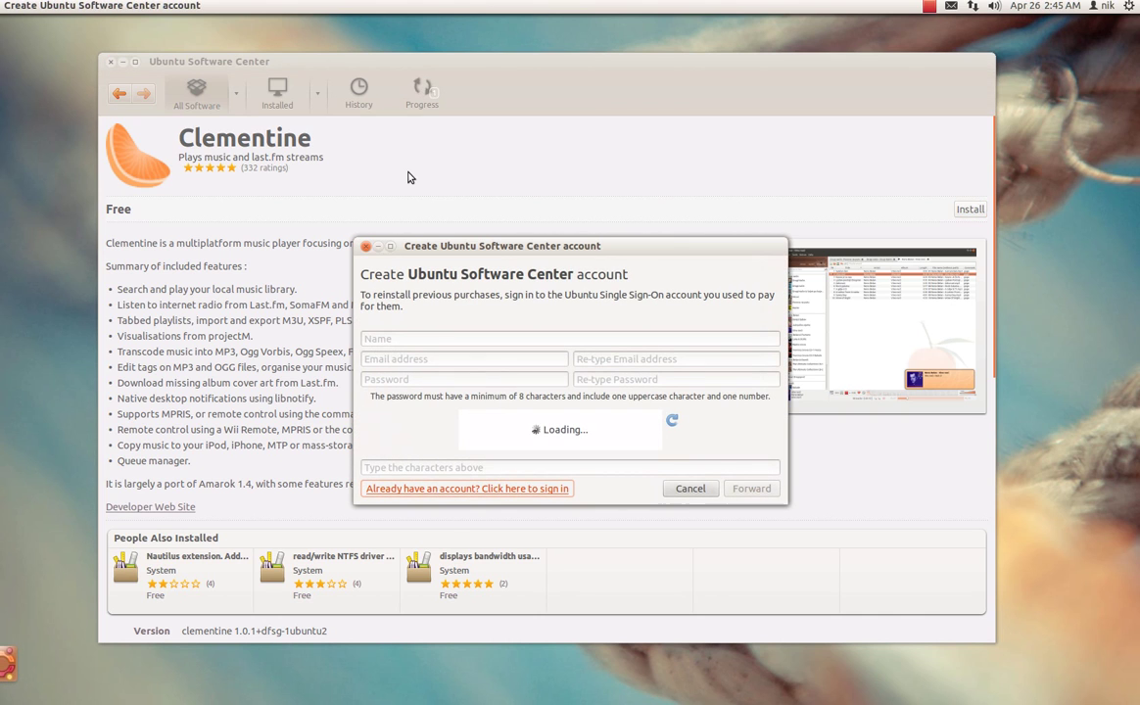
click(365, 246)
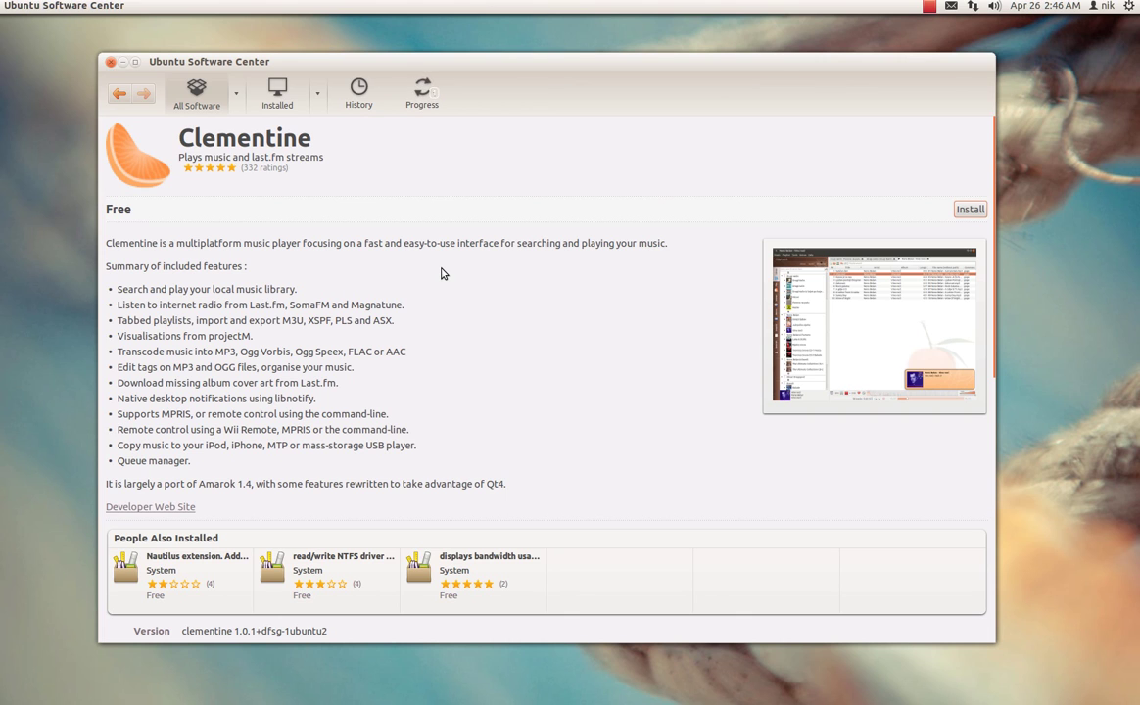
click(188, 93)
drag(551, 75, 541, 74)
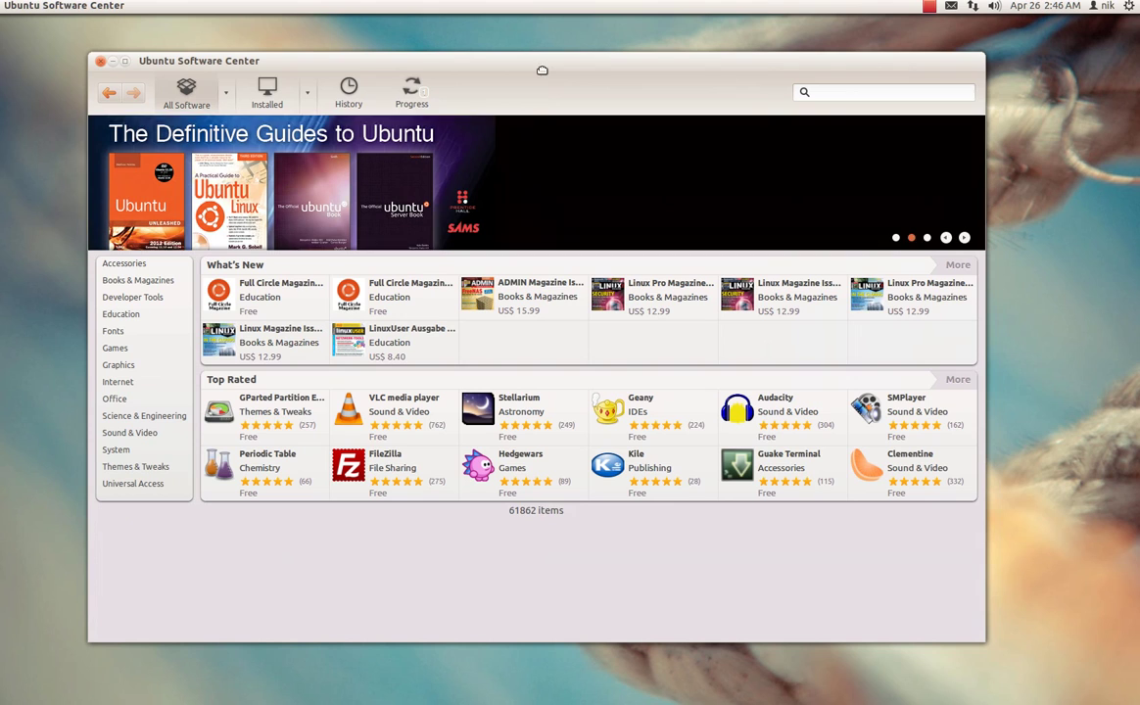
Filter the software catalogue to For Purchase items and browse through the list sorted by top rated.
click(227, 95)
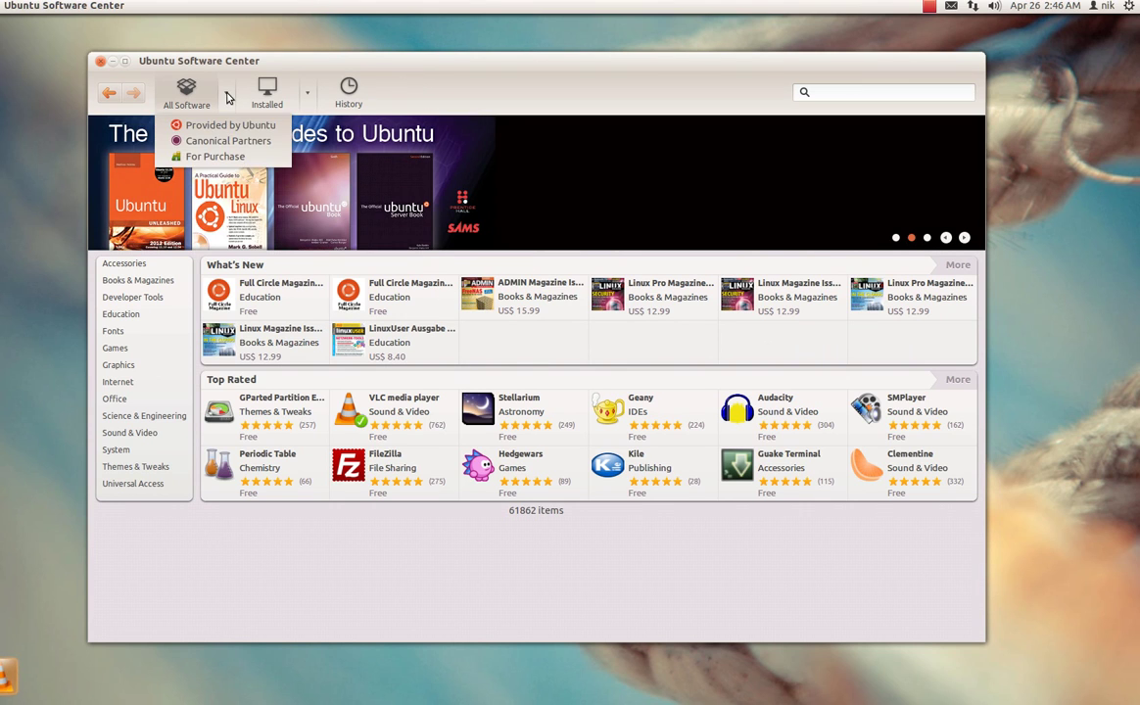
click(238, 158)
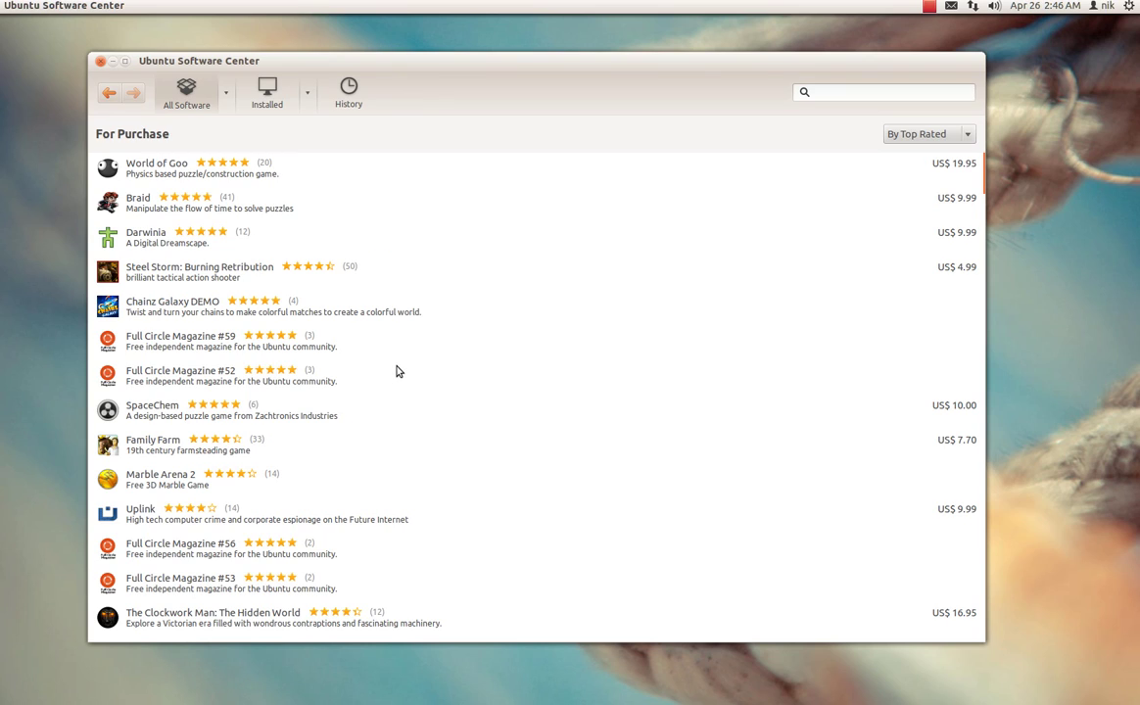
scroll(396, 374, down, 15)
scroll(396, 372, down, 15)
scroll(432, 459, down, 12)
scroll(424, 473, down, 4)
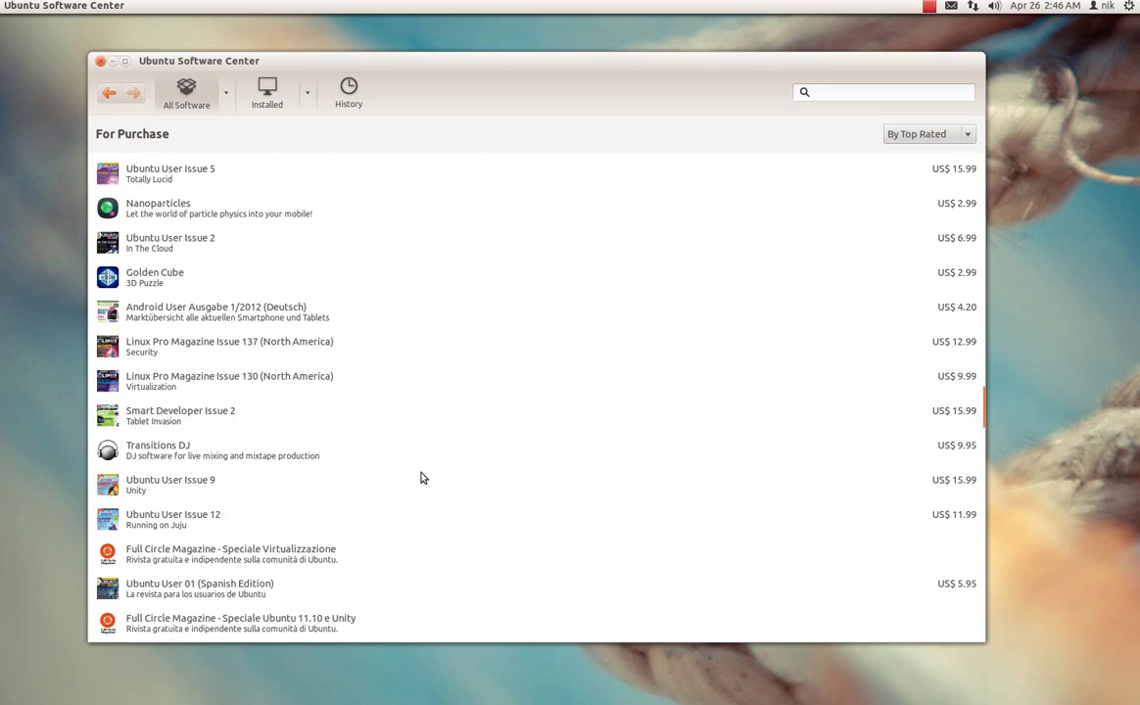
scroll(422, 475, up, 15)
scroll(422, 475, up, 15)
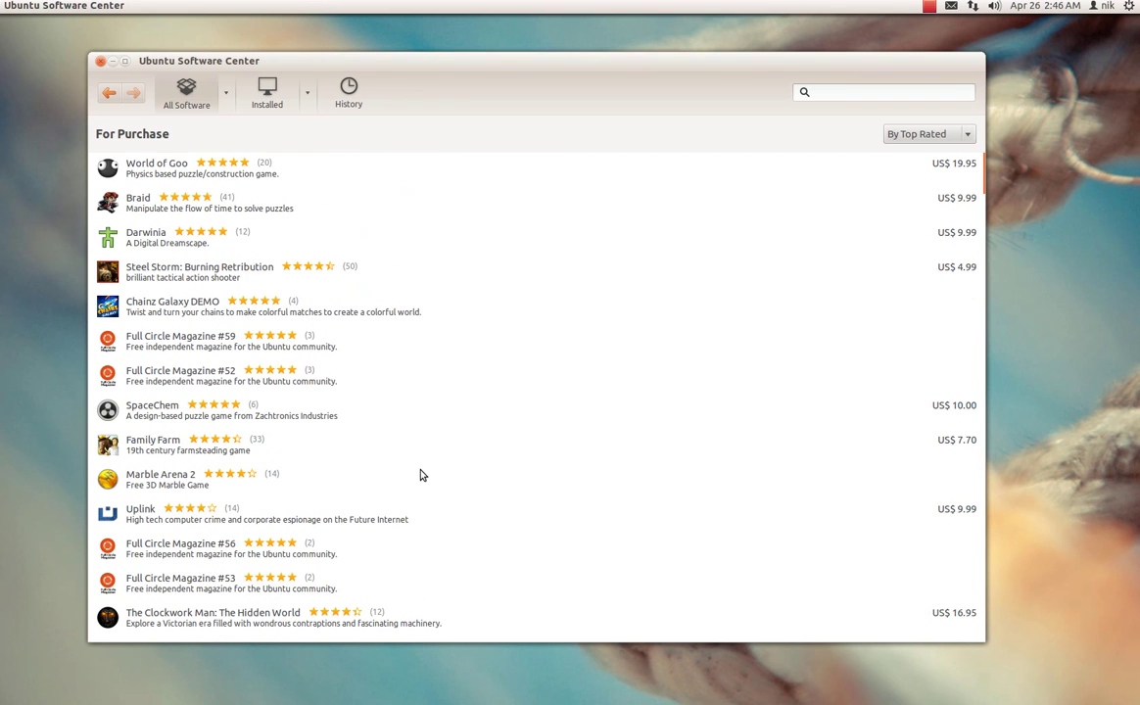
Look through the installed software under Accessories and Developer Tools, including the 7zip entry, and close the Software Center.
click(268, 93)
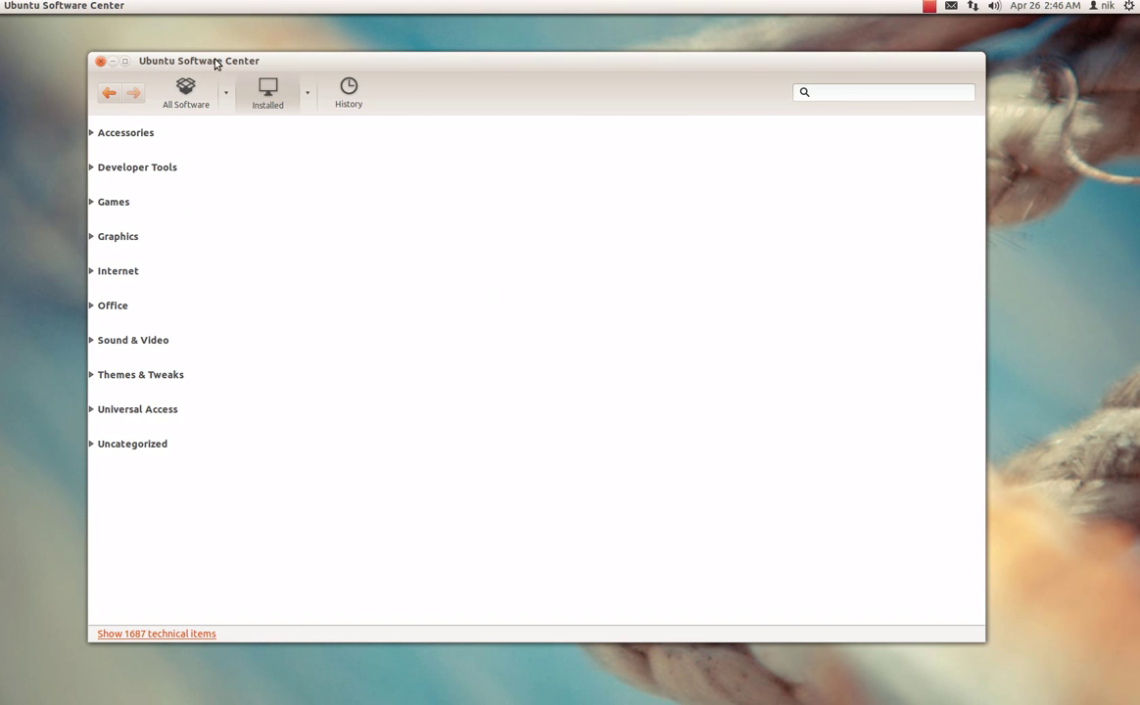
drag(216, 61, 235, 66)
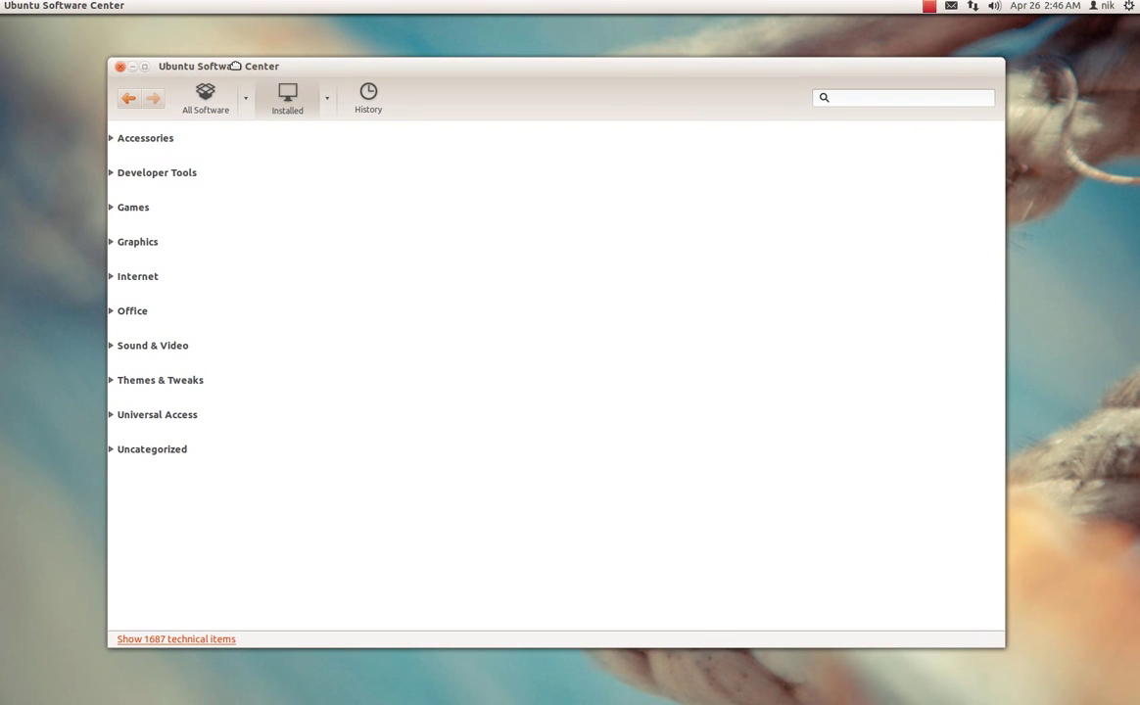
click(114, 139)
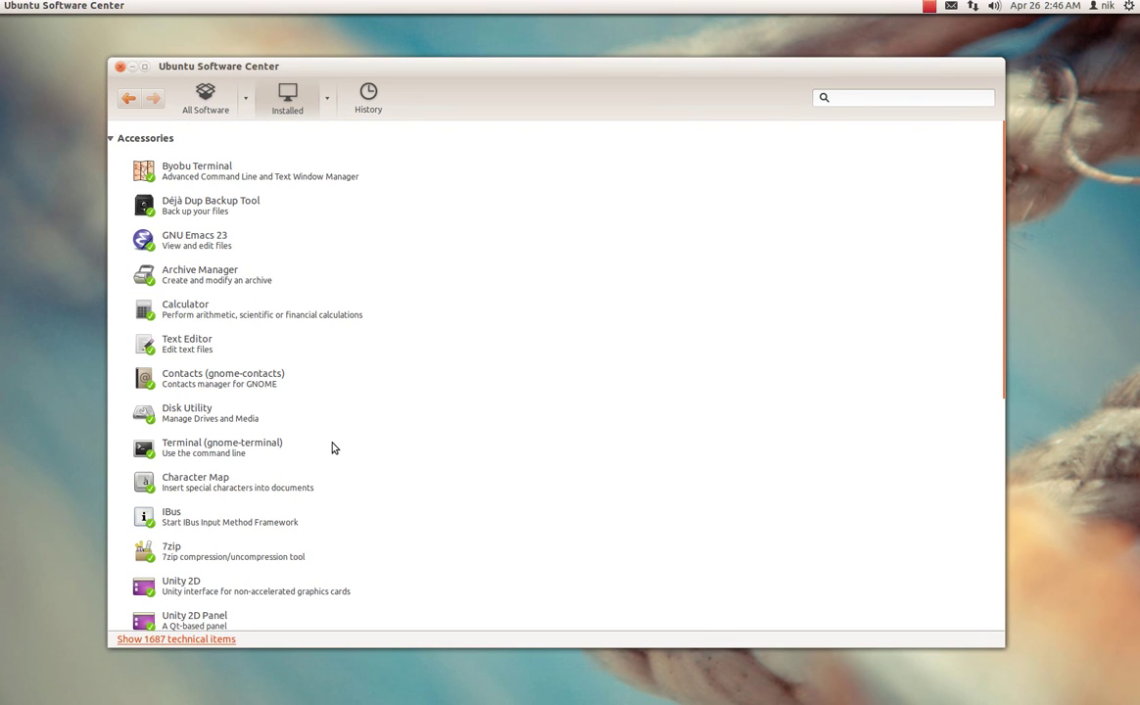
scroll(331, 448, down, 3)
click(242, 384)
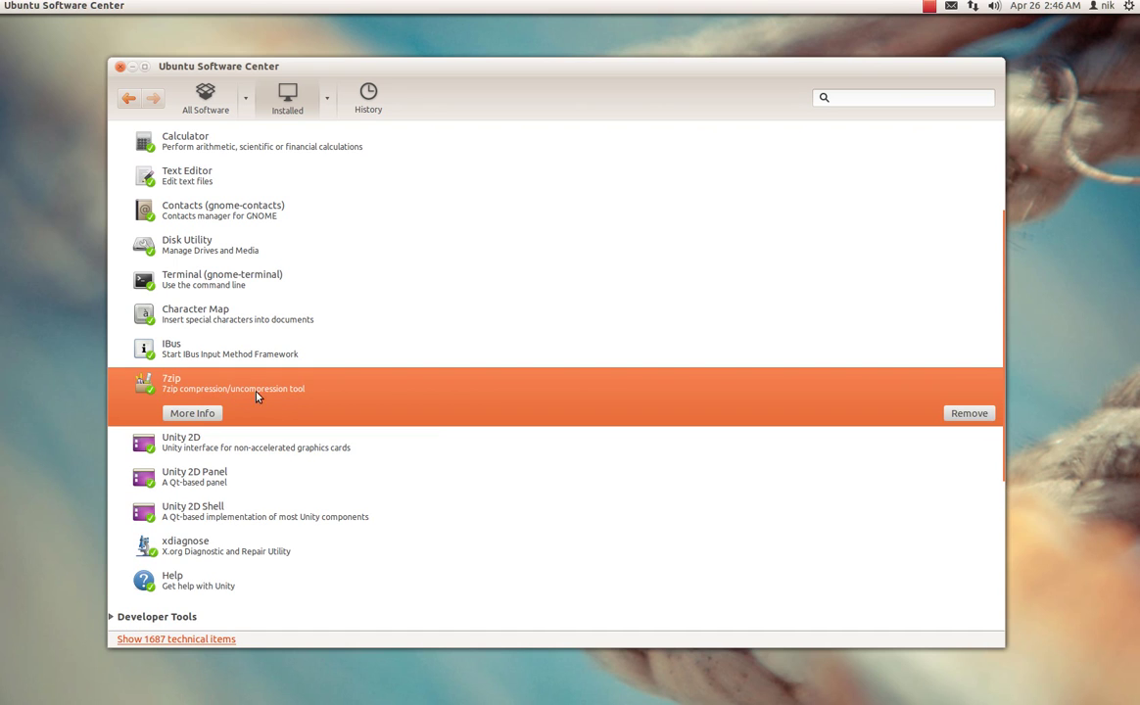
scroll(460, 524, down, 5)
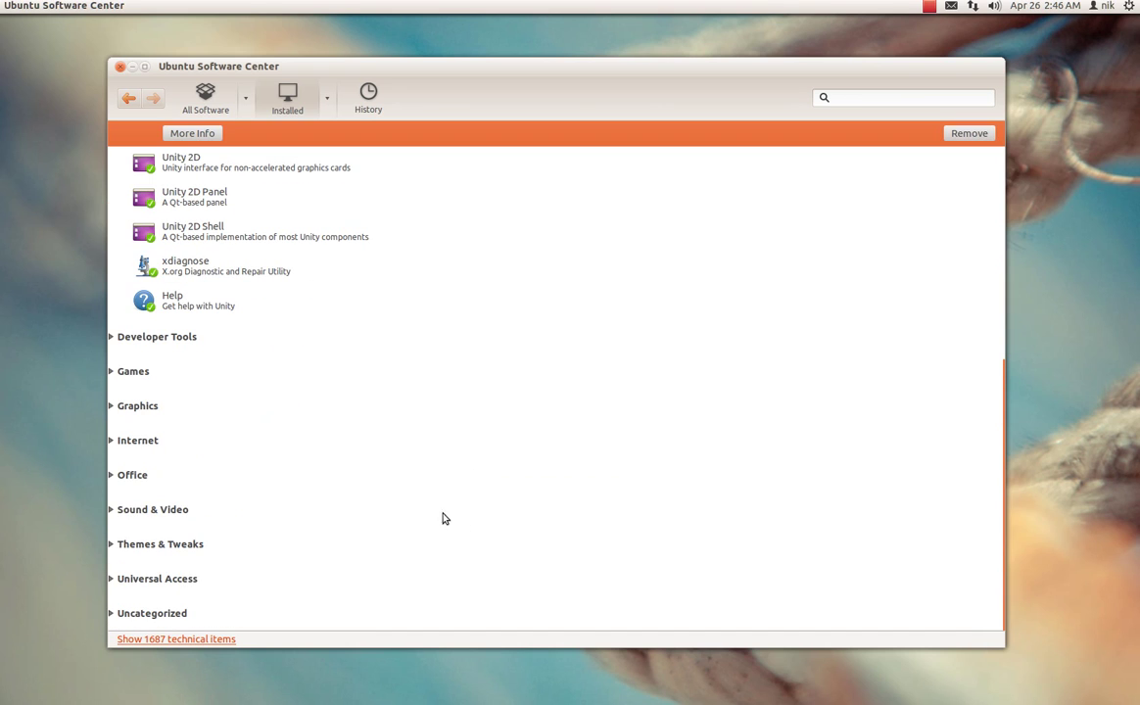
click(123, 336)
scroll(390, 511, down, 3)
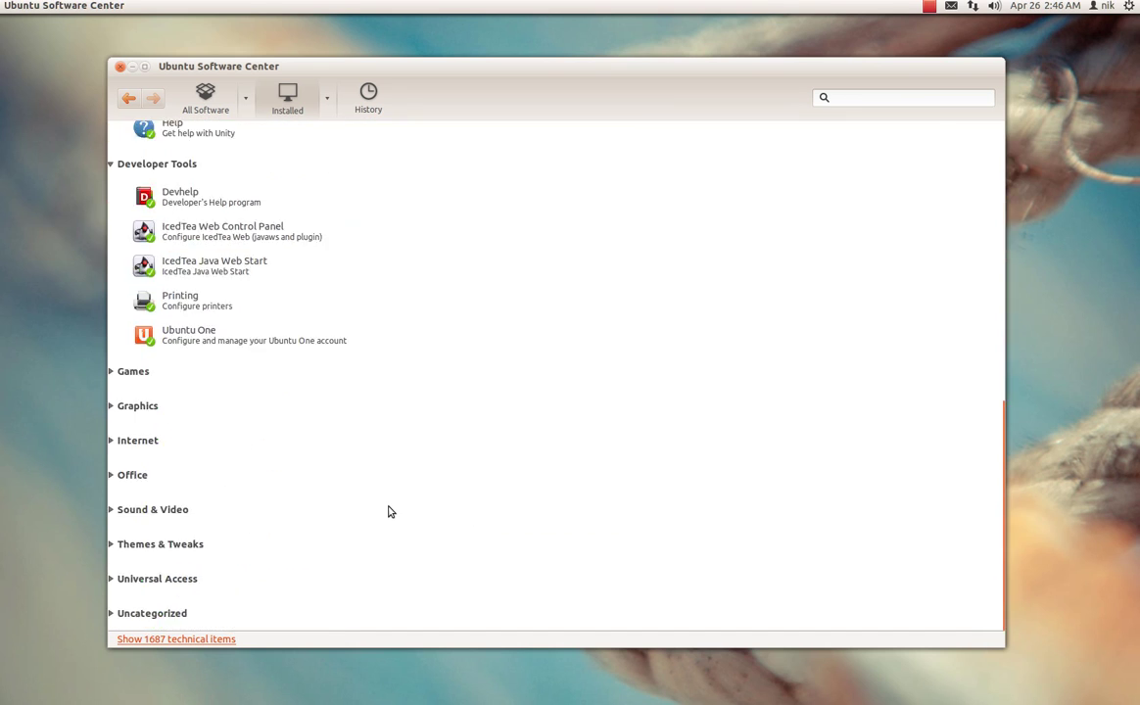
click(119, 66)
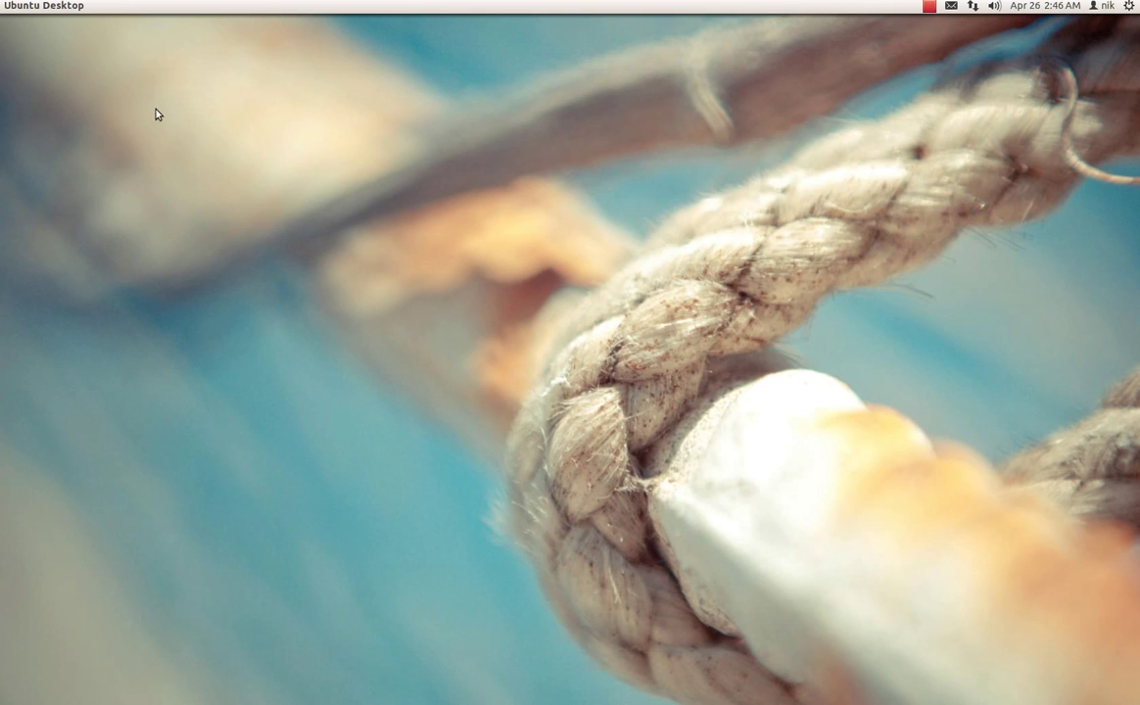
Open System Settings and go from the Appearance page through the settings overview to the Privacy settings.
mouse_move(2, 353)
click(1129, 6)
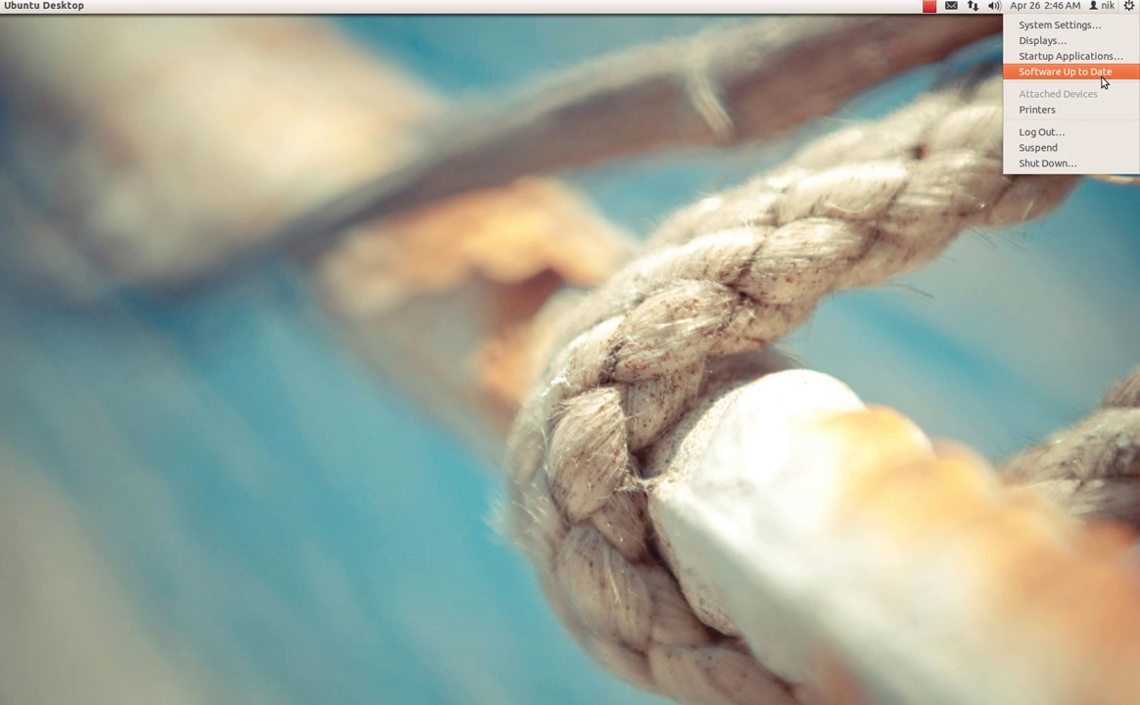
click(1109, 25)
drag(574, 123, 564, 125)
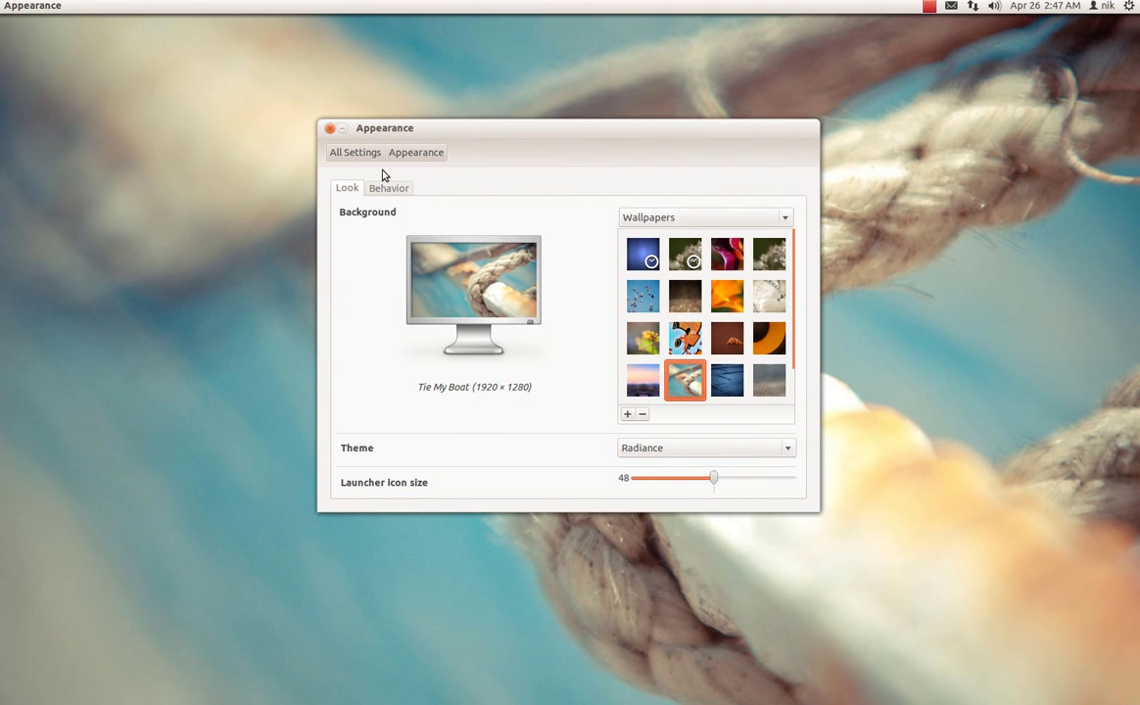
click(358, 152)
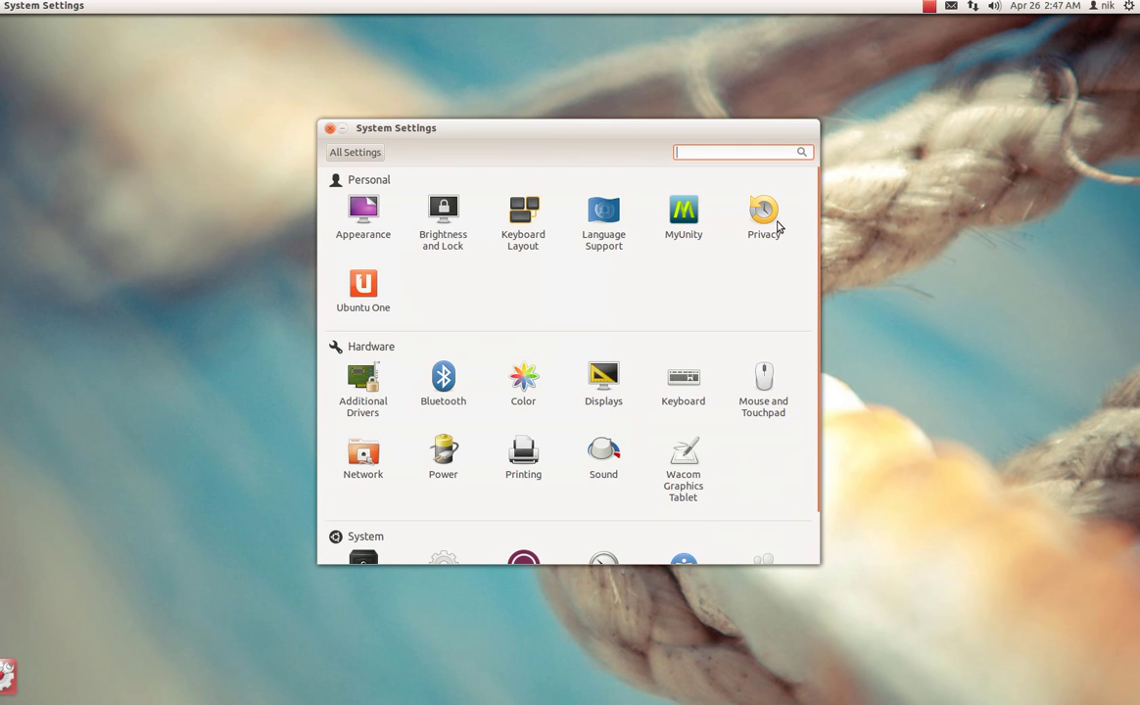
click(766, 217)
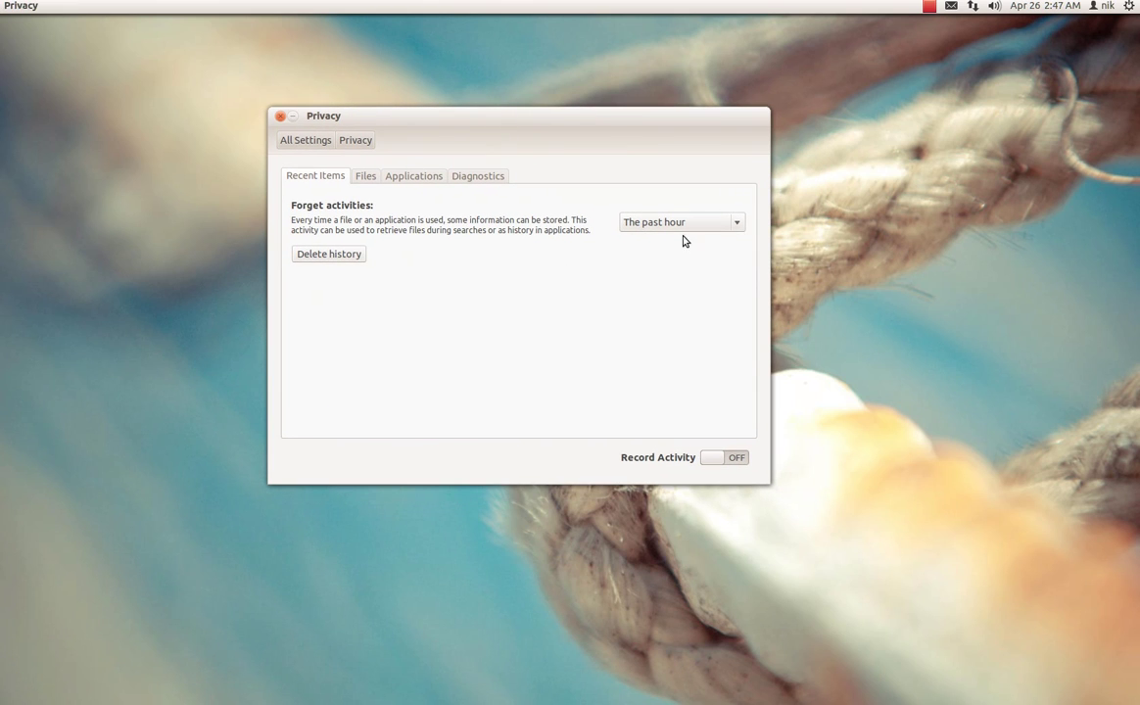
Set the Forget activities range for recent items to All, and briefly check the Dash home.
click(680, 224)
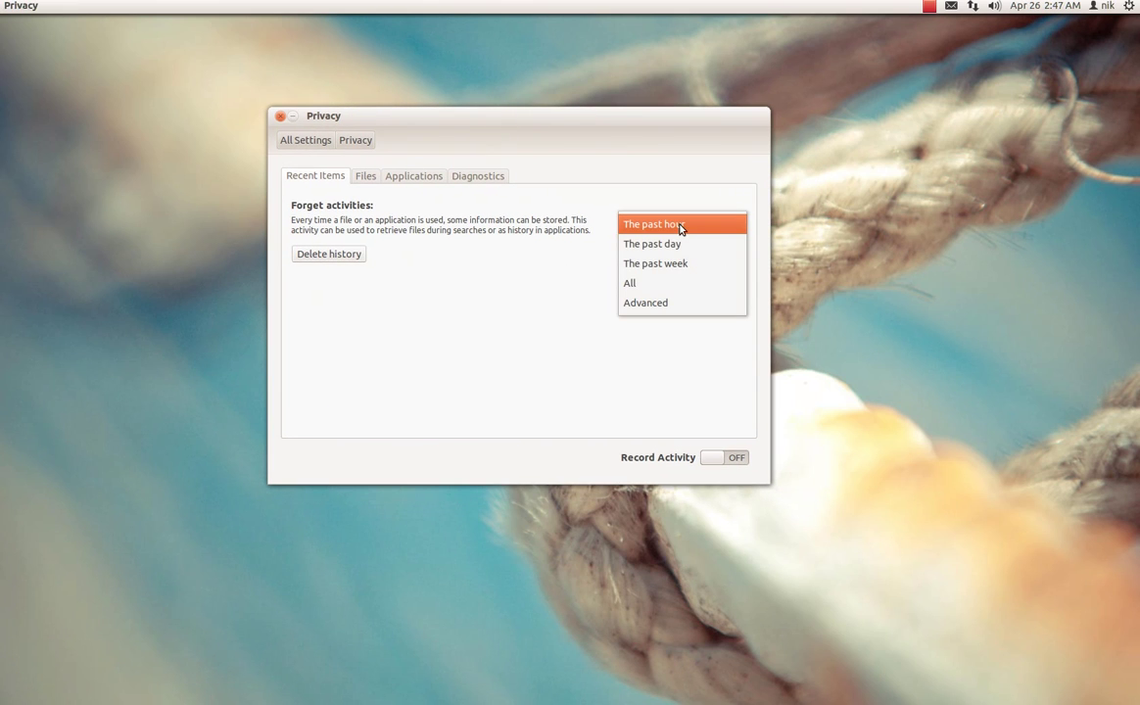
click(680, 284)
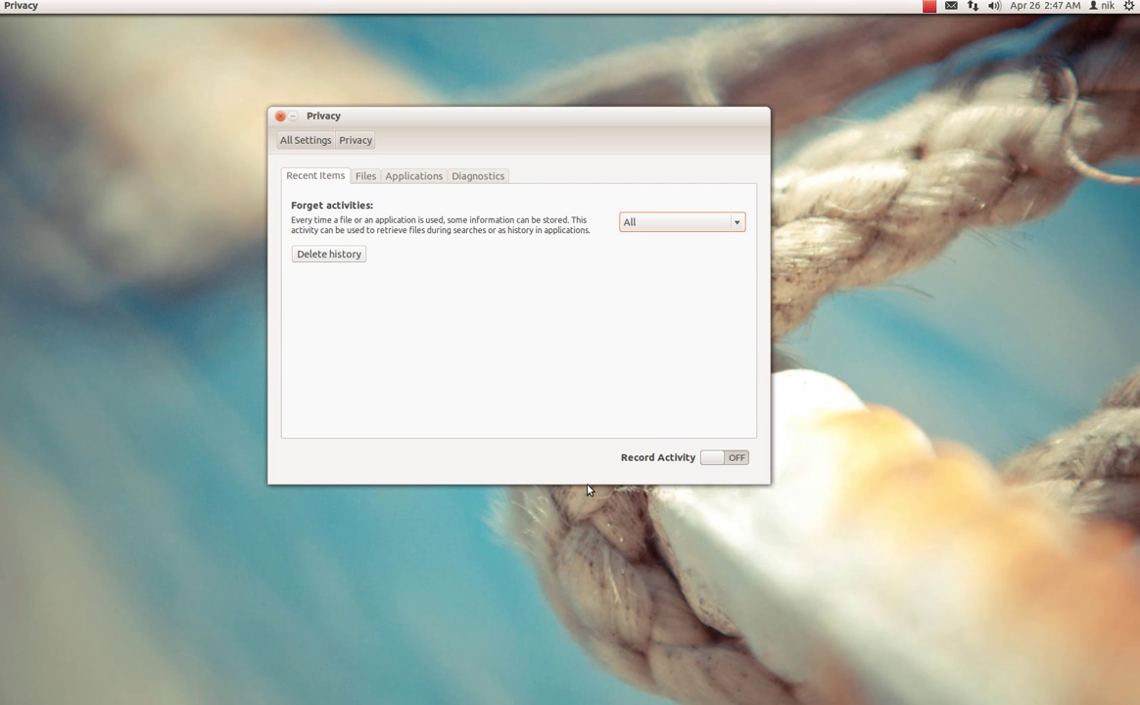
click(13, 31)
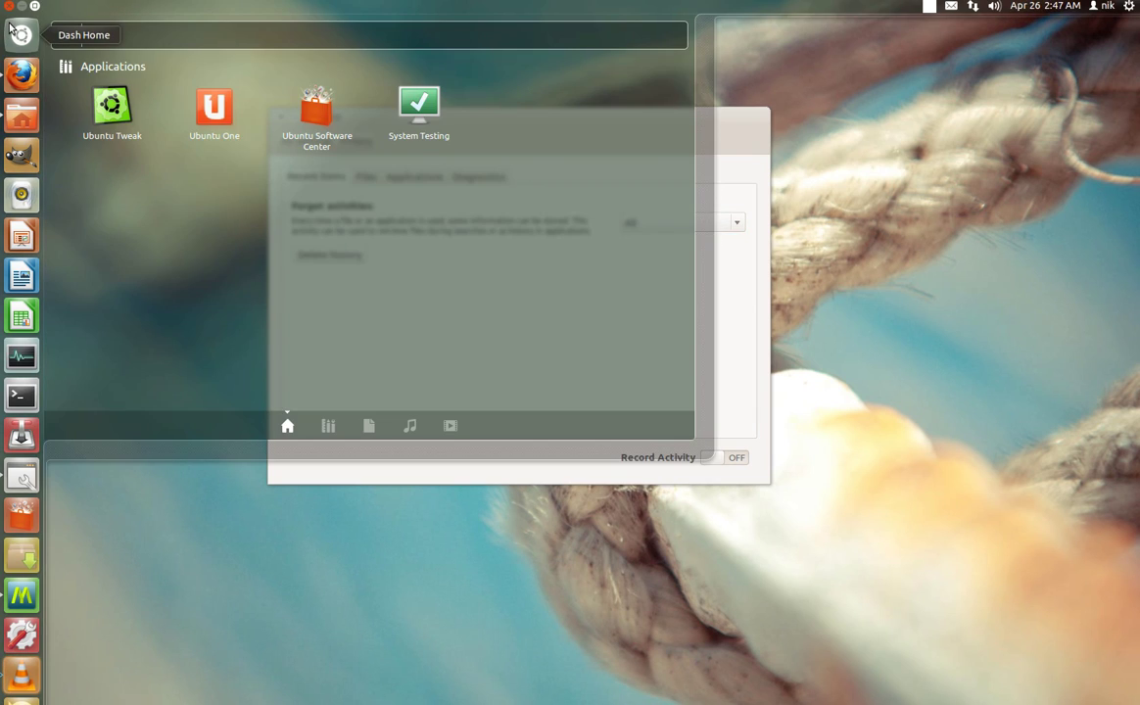
click(12, 30)
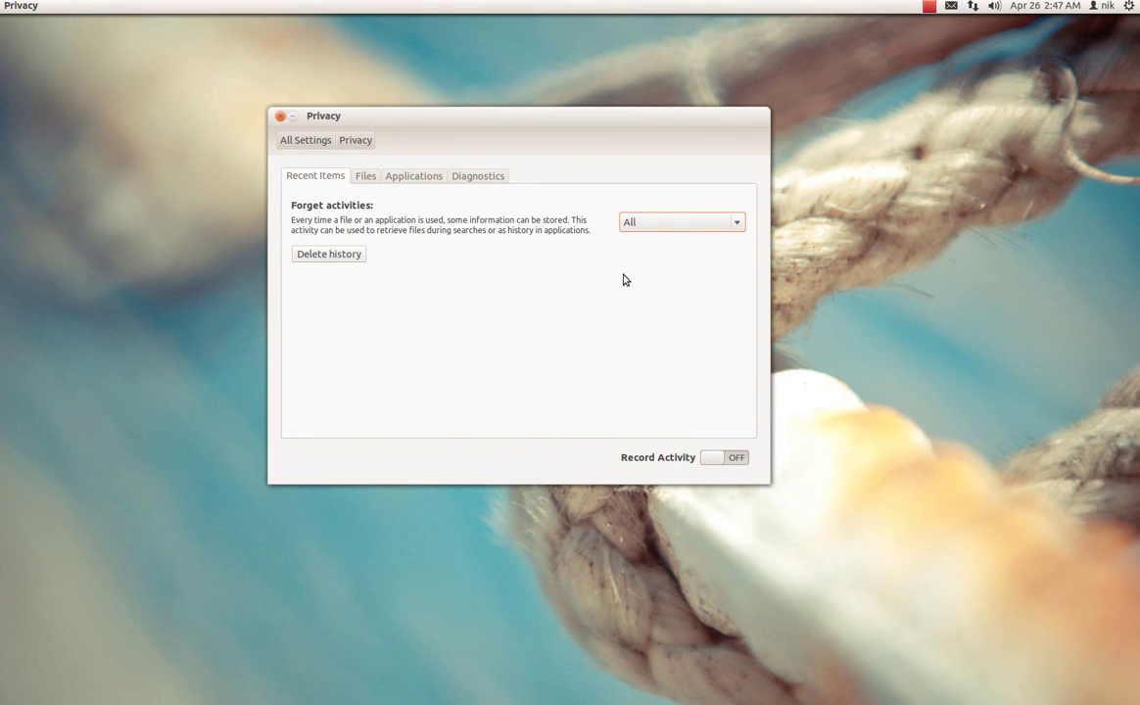
Try to add the home folder to the folders excluded from activity recording in the Files privacy settings.
click(364, 176)
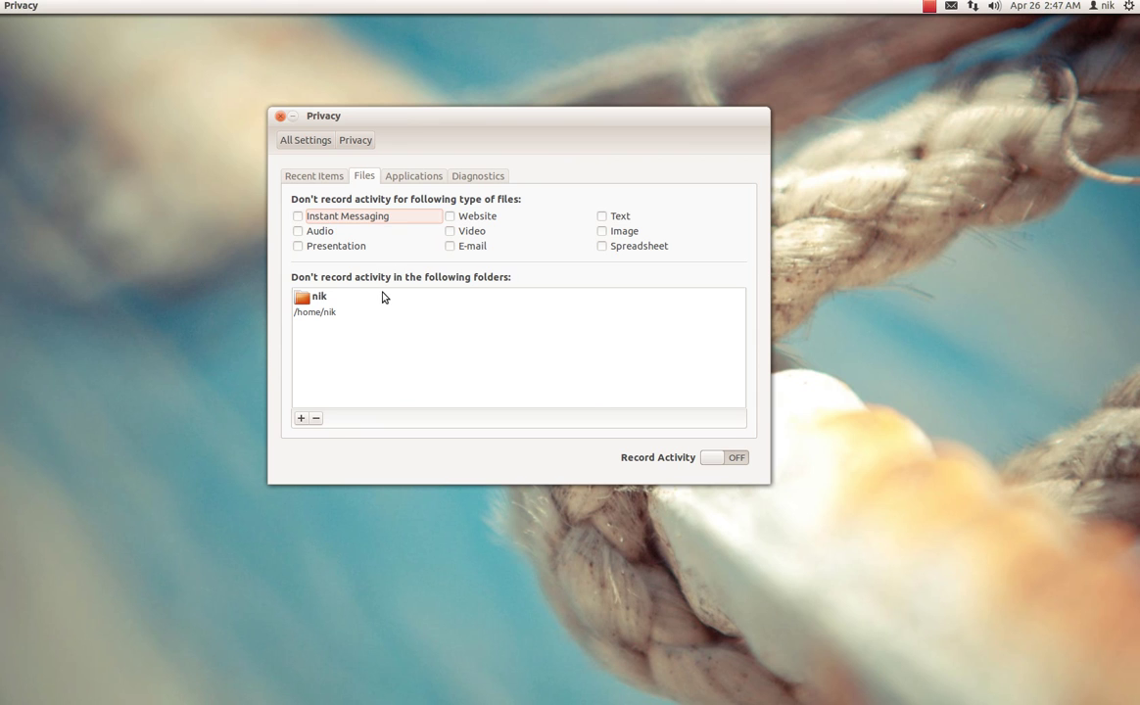
click(301, 418)
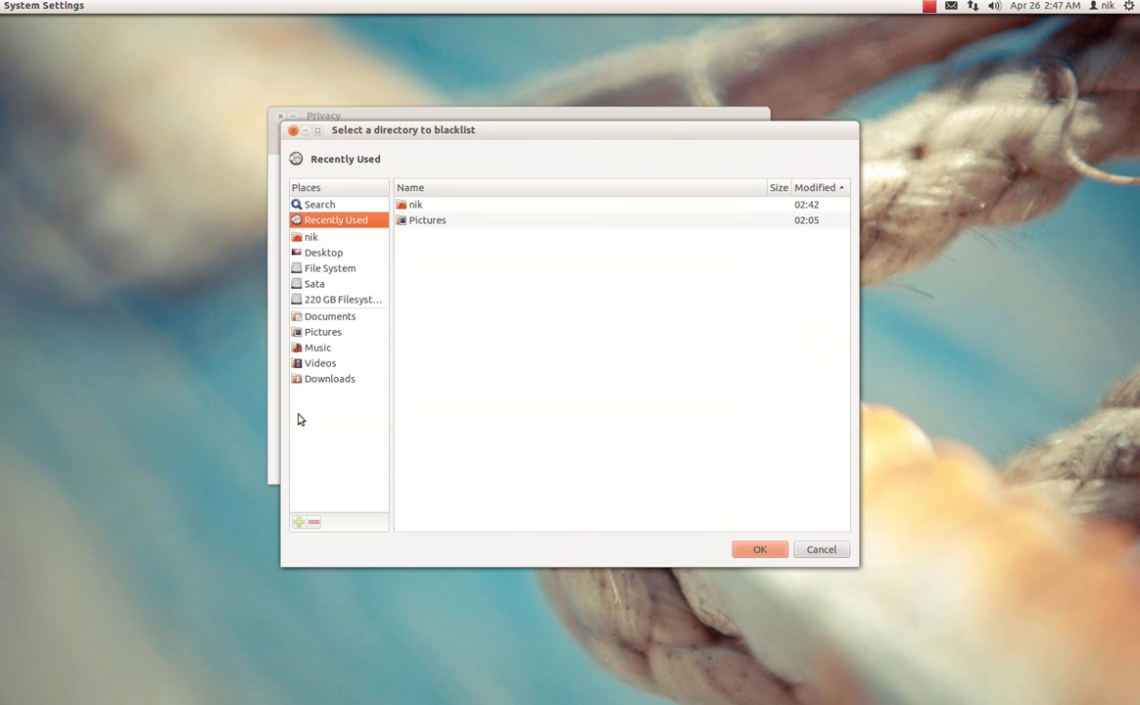
click(310, 238)
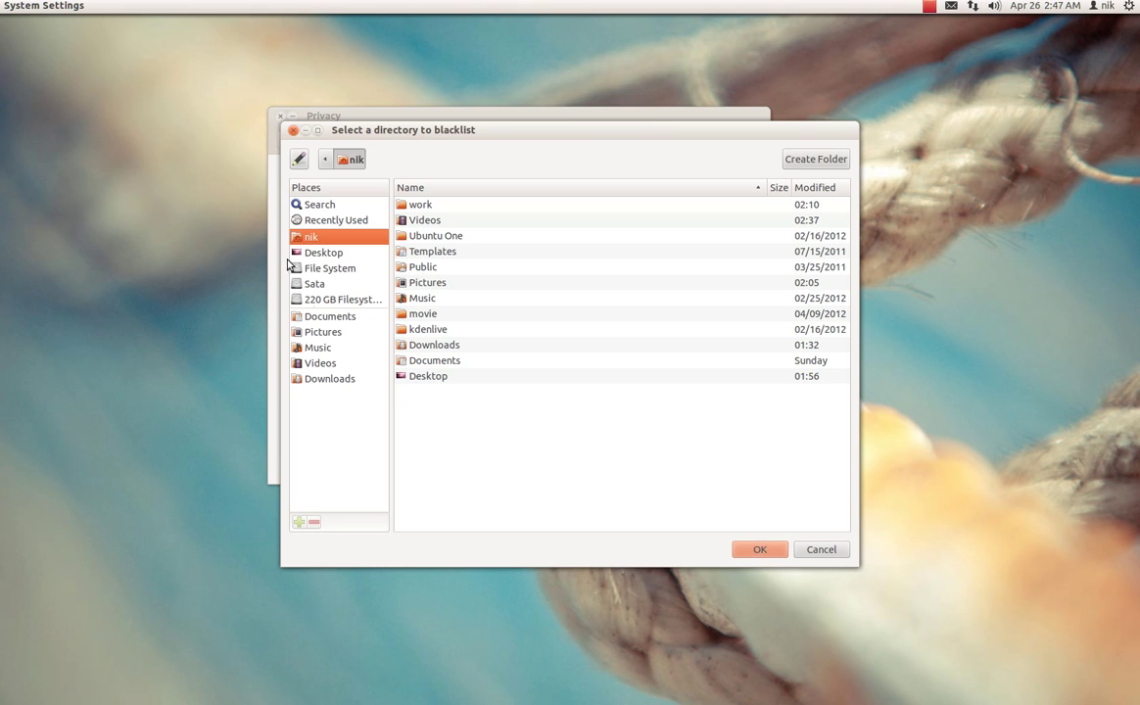
key(Return)
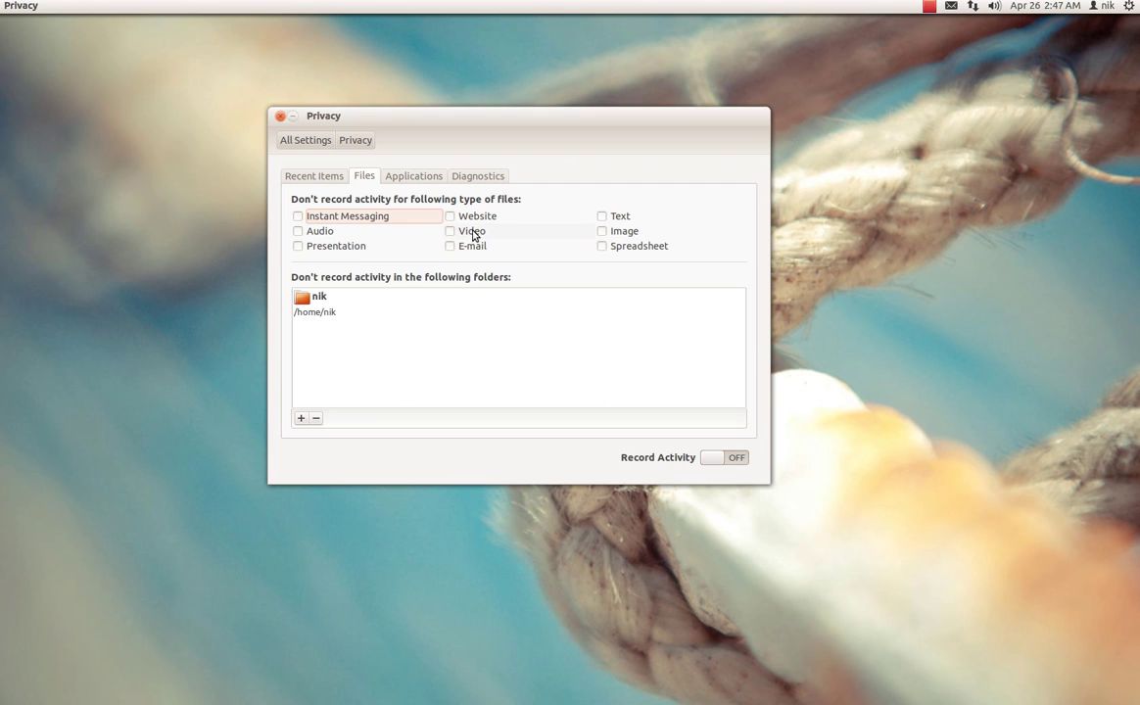
Browse the applications that can be excluded from activity logging in the Applications privacy settings, and cancel the selection.
click(419, 177)
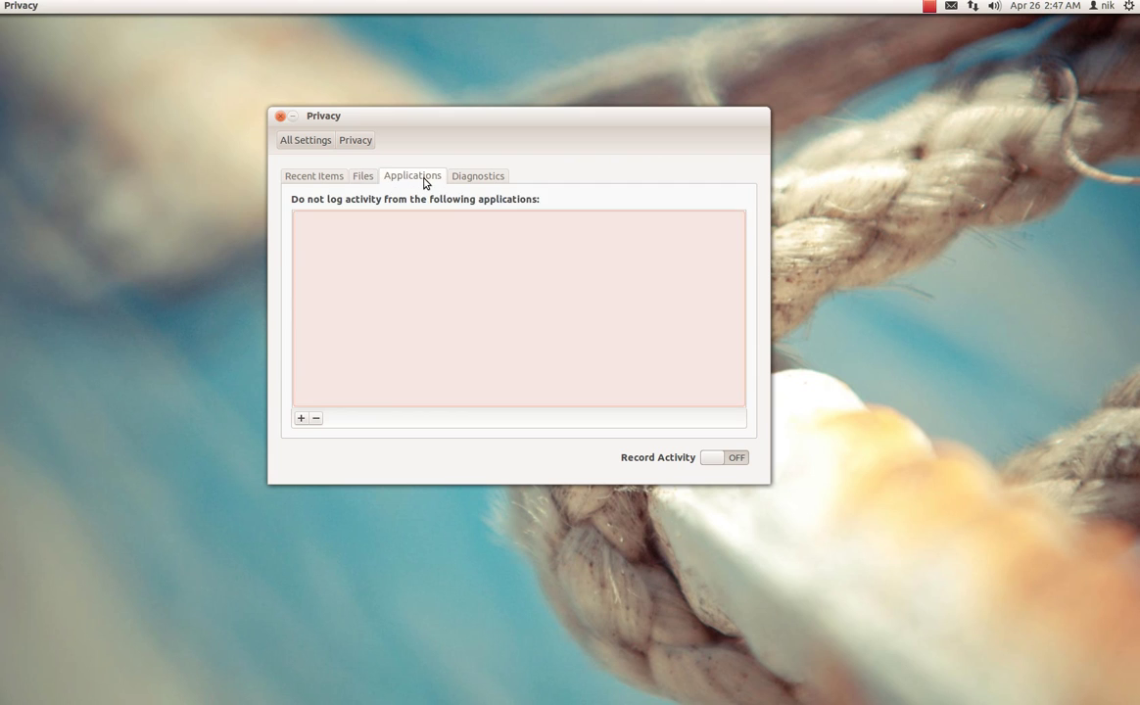
click(300, 418)
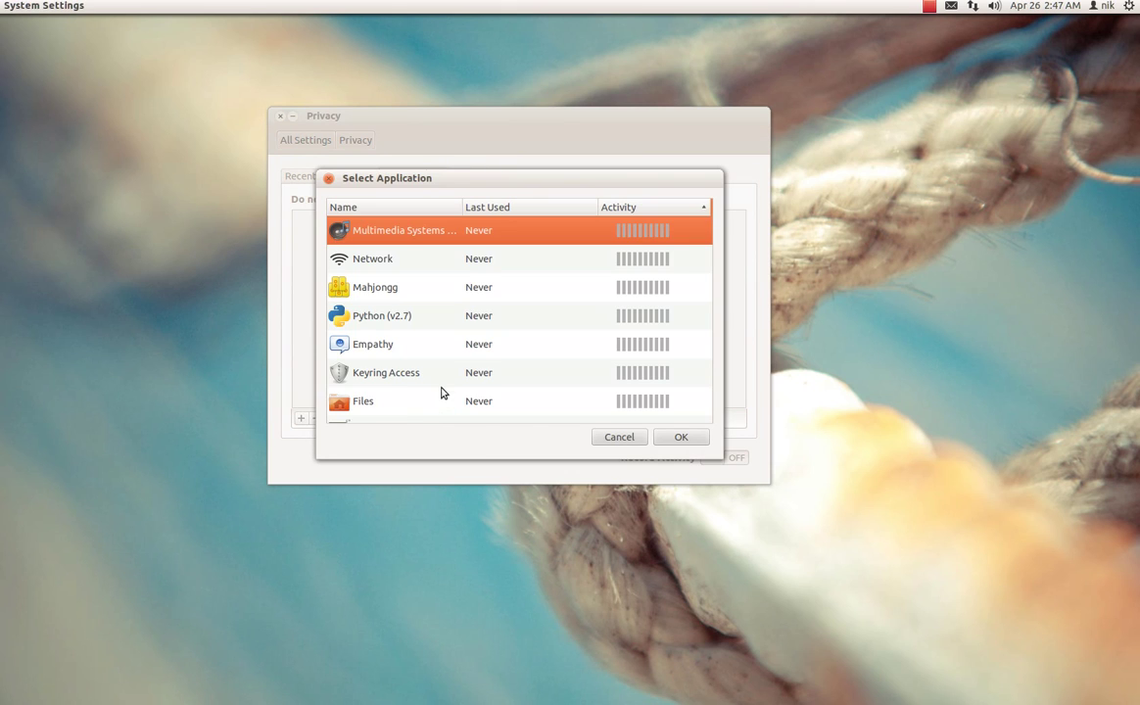
scroll(439, 384, down, 15)
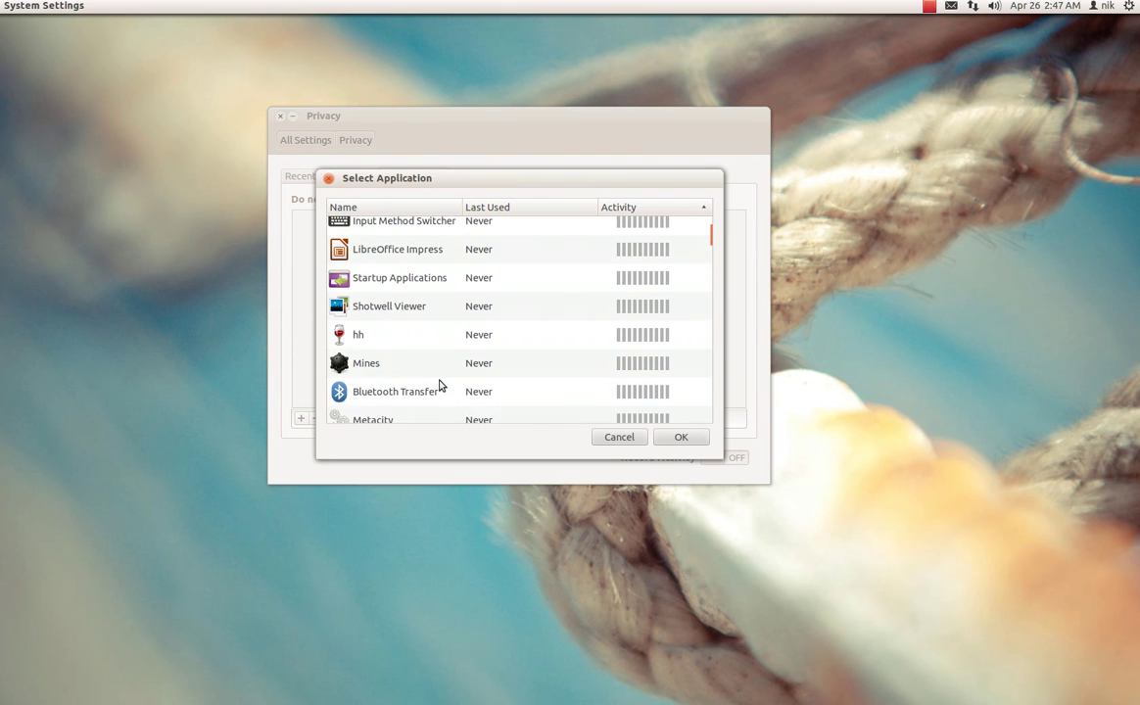
scroll(439, 385, up, 2)
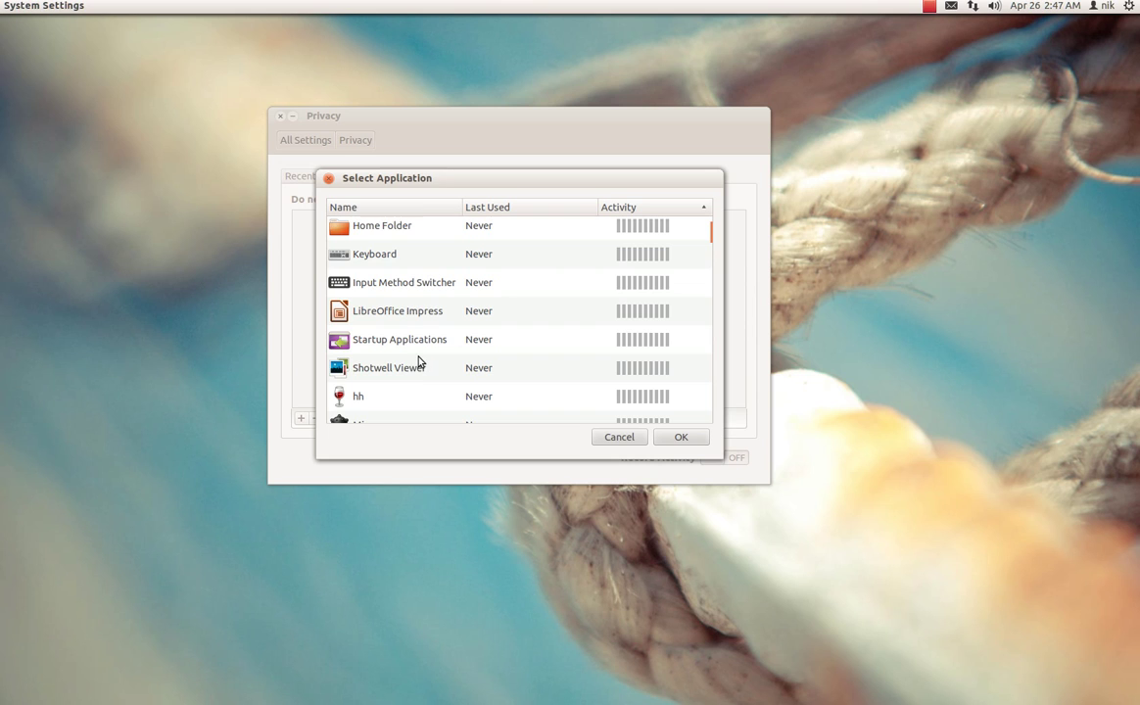
scroll(419, 362, down, 6)
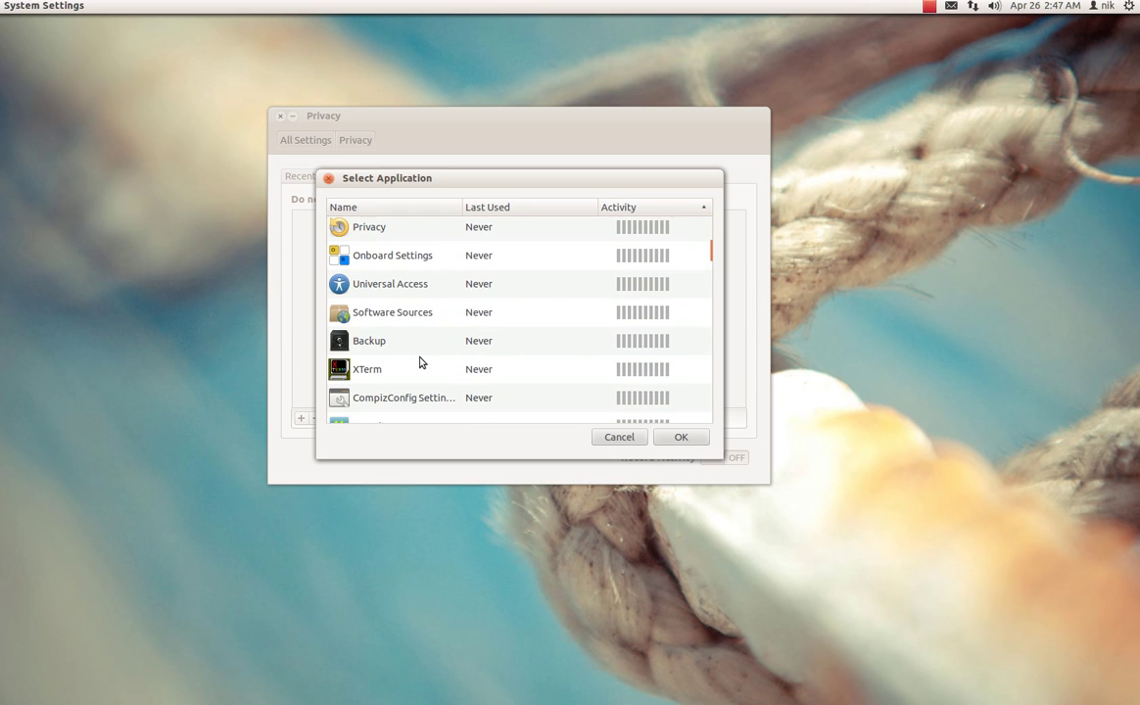
scroll(420, 362, down, 9)
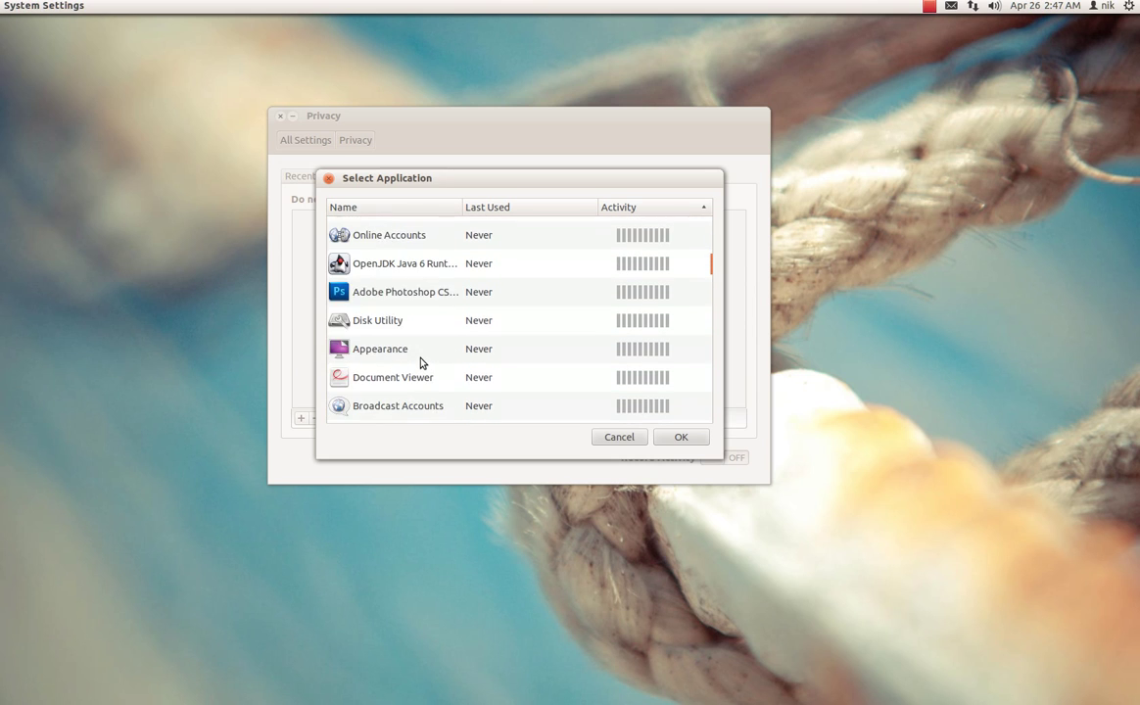
scroll(421, 362, down, 8)
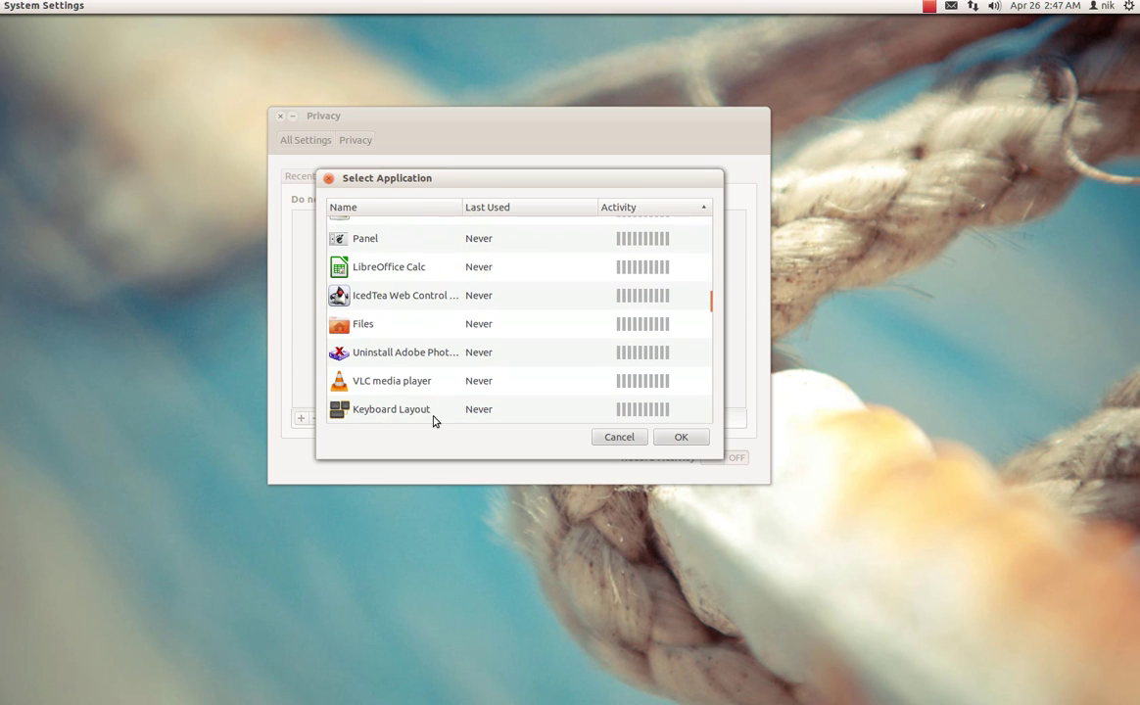
click(628, 439)
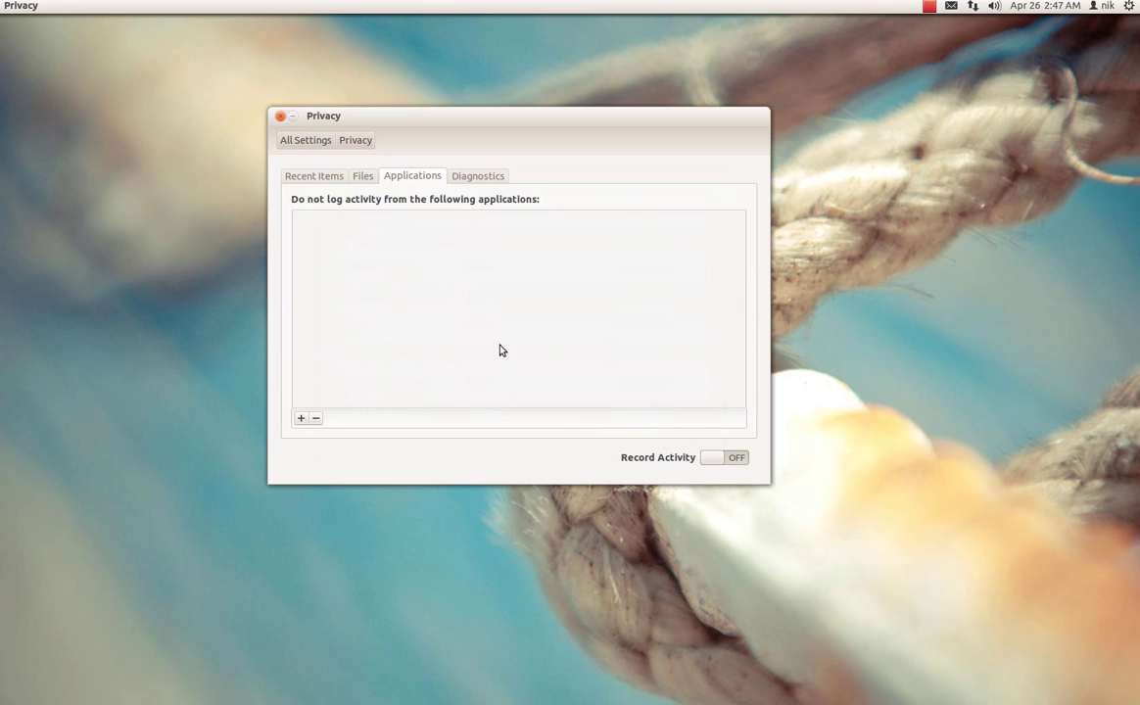
View the Diagnostics privacy settings, look over the full System Settings overview and close it.
click(490, 177)
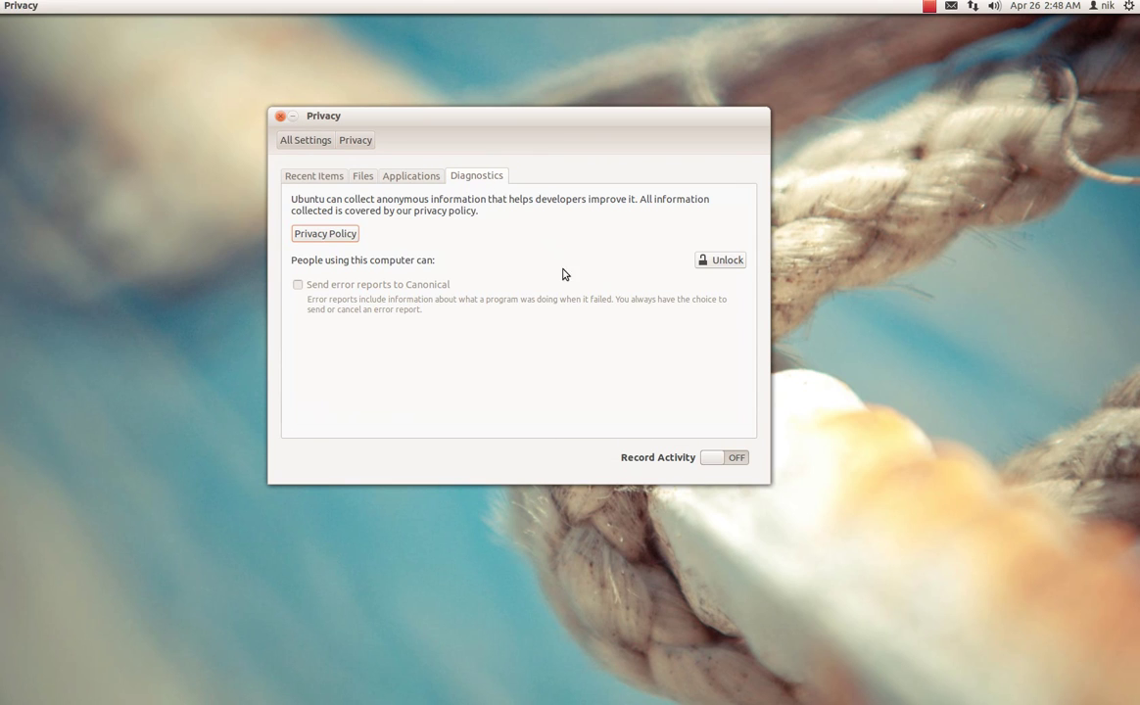
click(306, 142)
scroll(453, 380, down, 2)
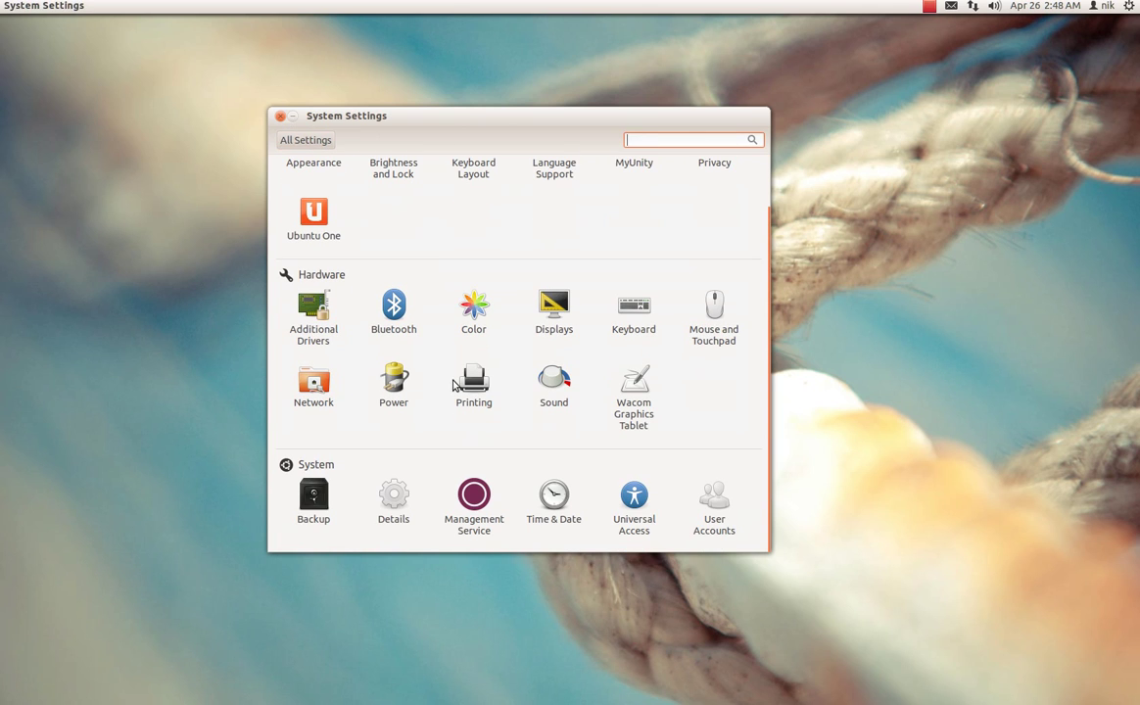
click(280, 117)
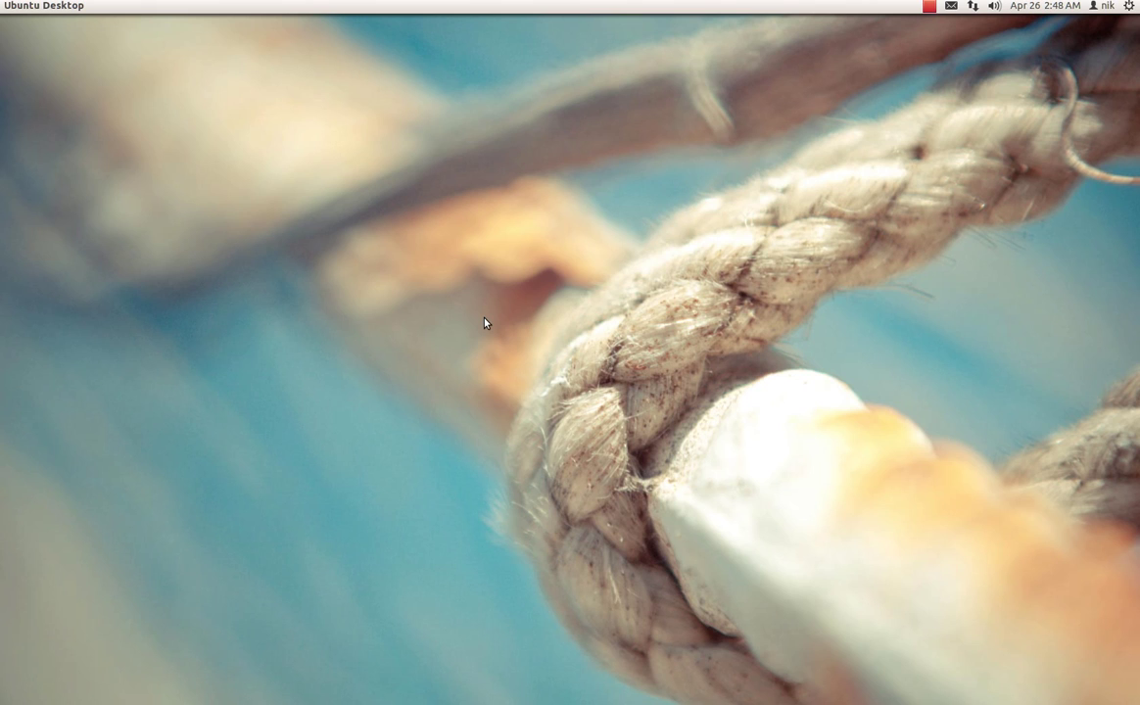
click(928, 7)
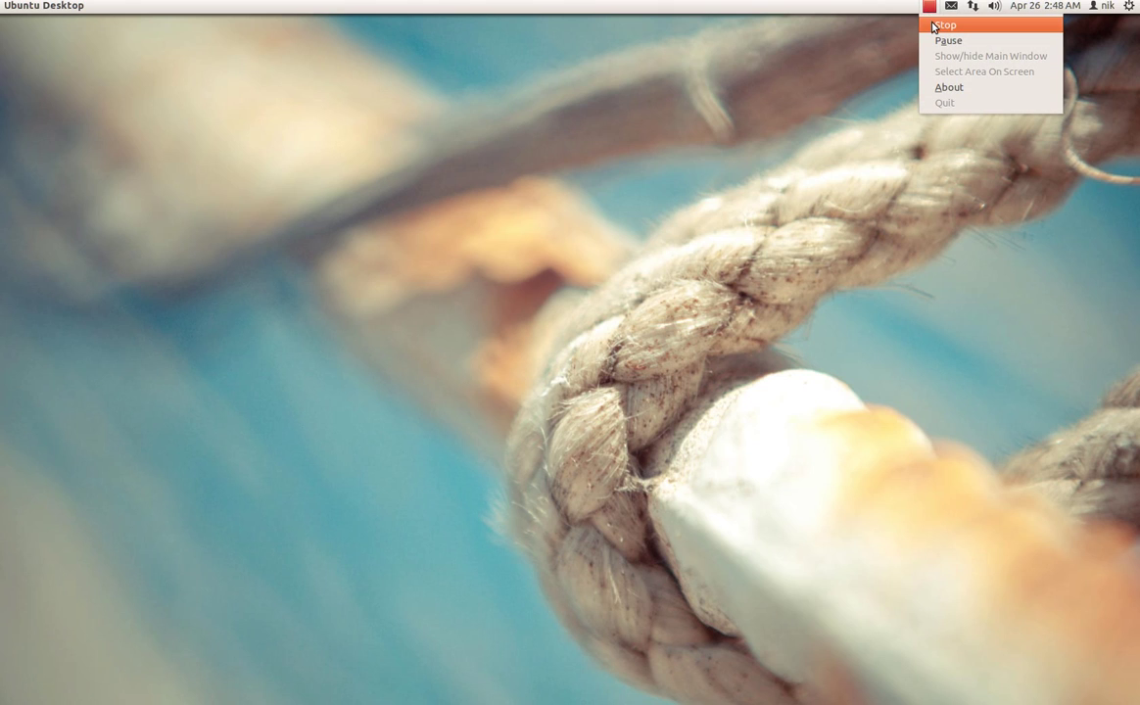